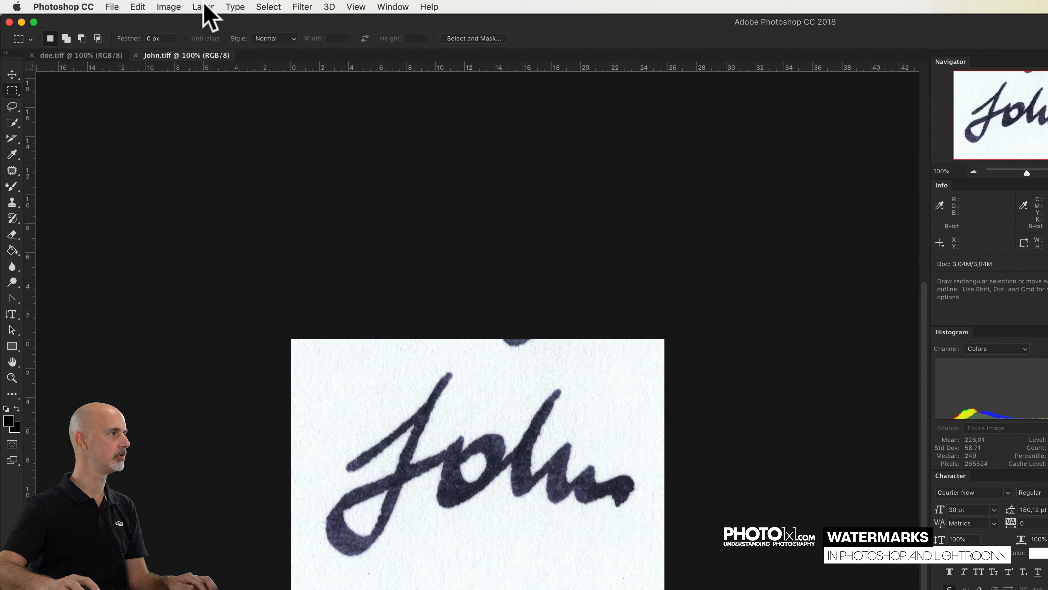
- Duplicate the Background layer of John.tiff into the doe.tiff document, and close John.tiff
click(204, 7)
click(237, 57)
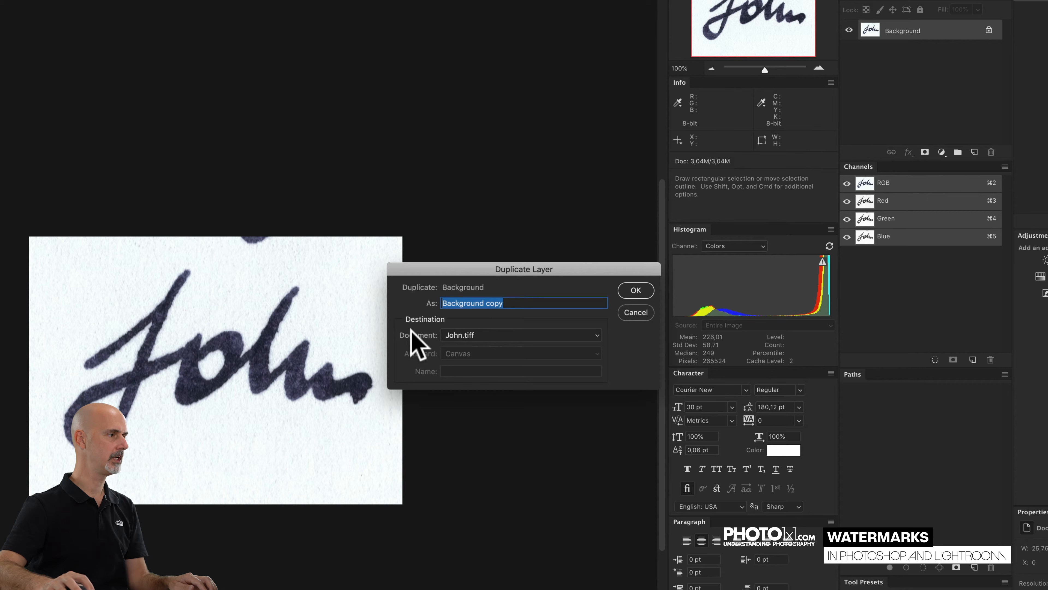
click(461, 344)
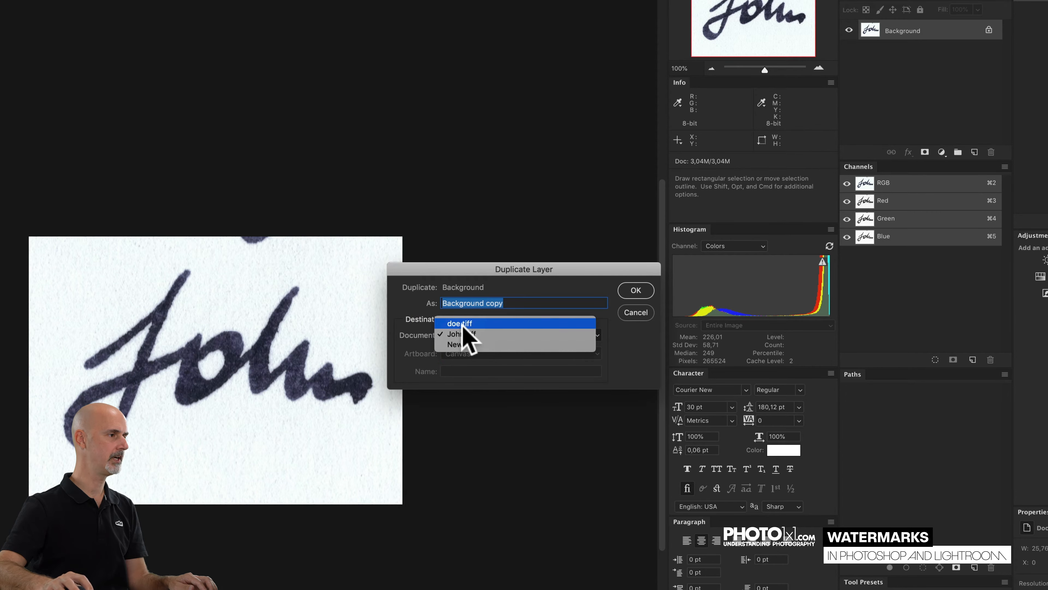
click(463, 323)
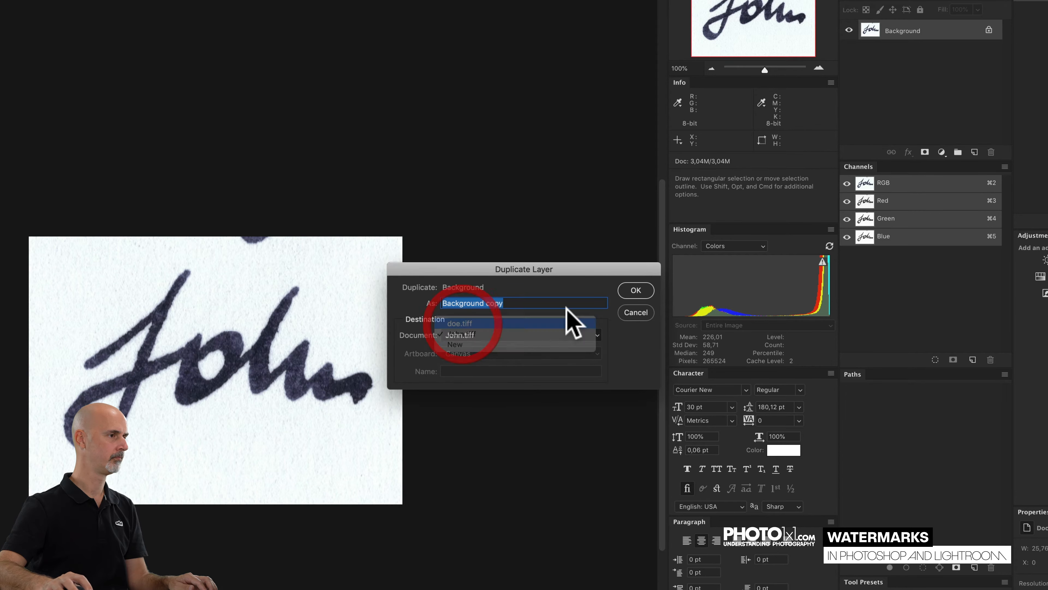
click(634, 290)
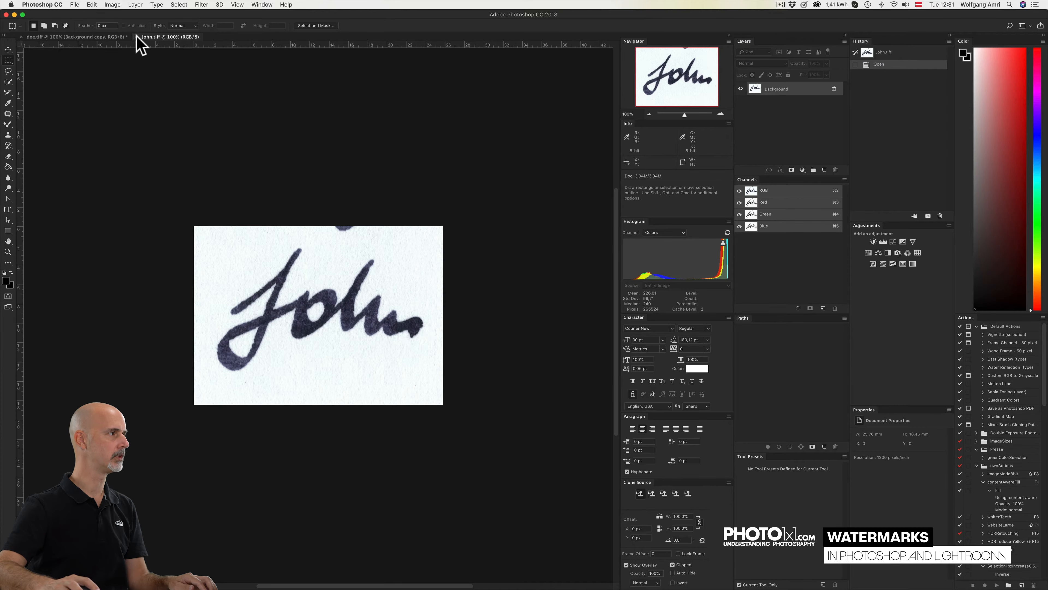
click(137, 37)
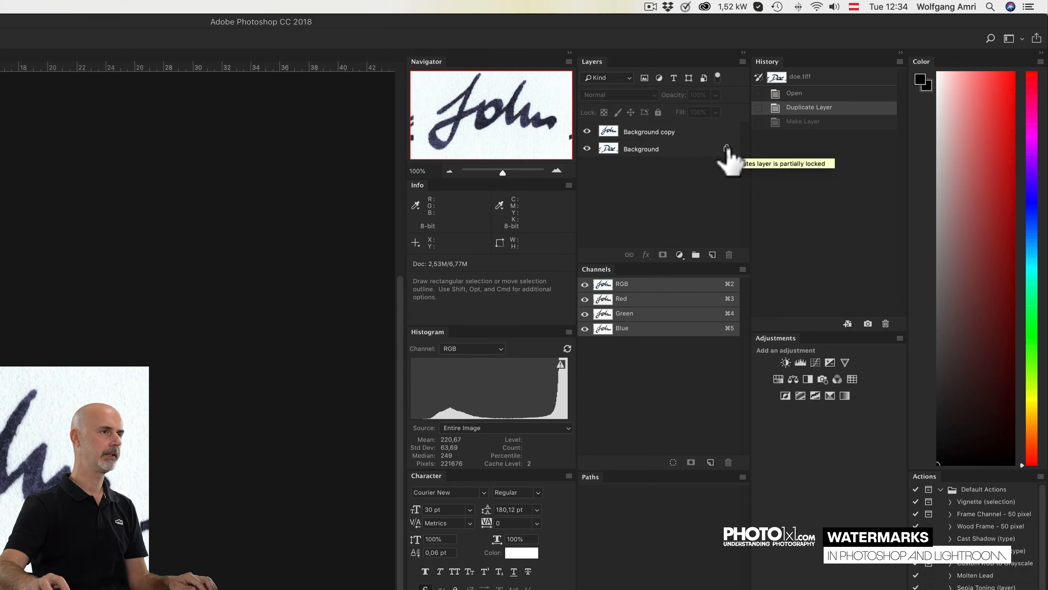
- Unlock the Background layer in doe.tiff and widen the canvas to 100 mm
click(727, 149)
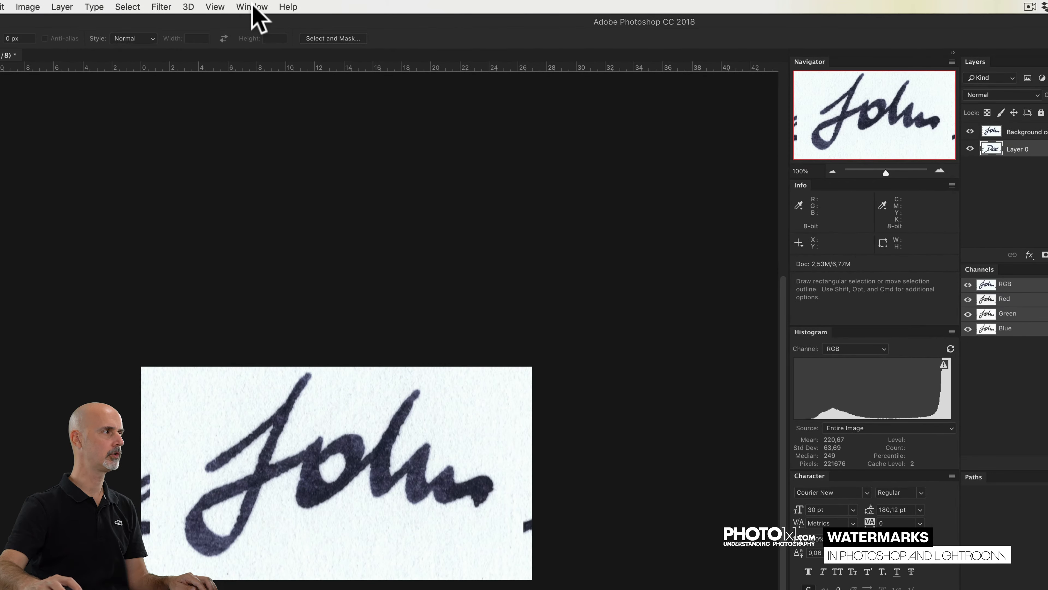
click(253, 7)
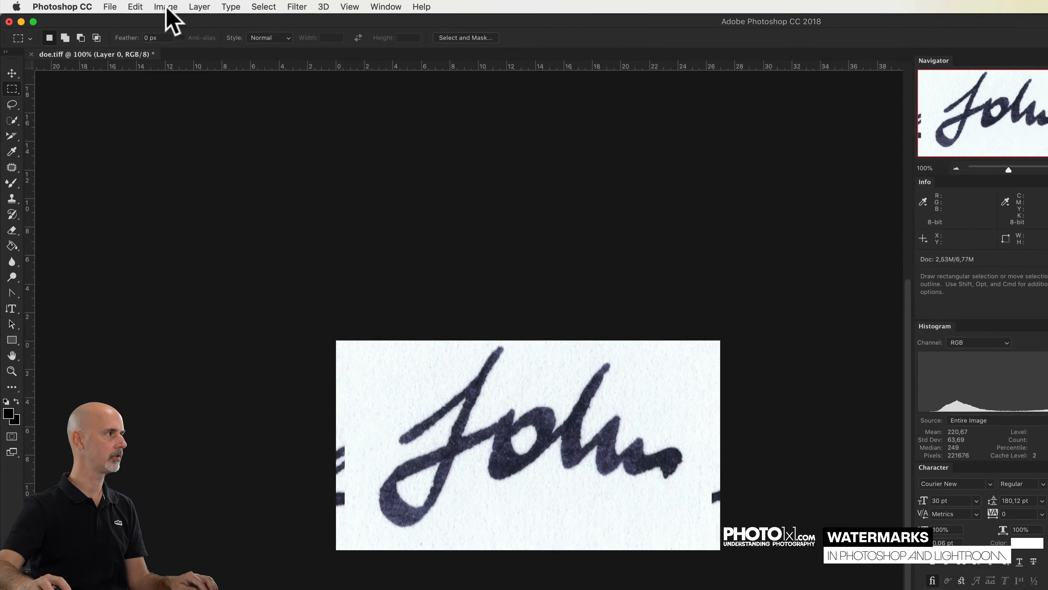
click(112, 4)
click(125, 74)
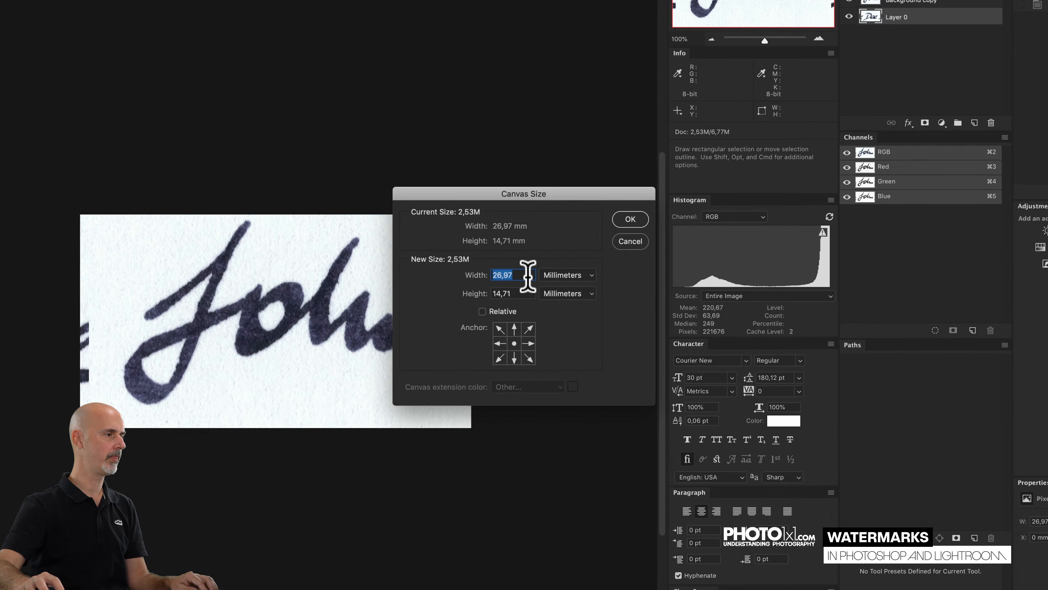
text(100)
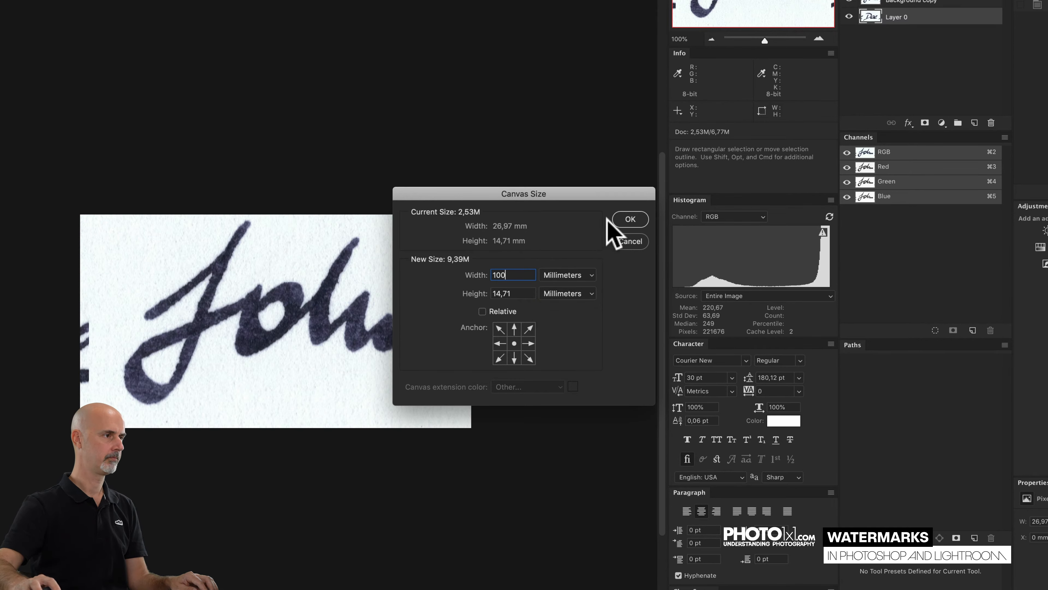
click(630, 220)
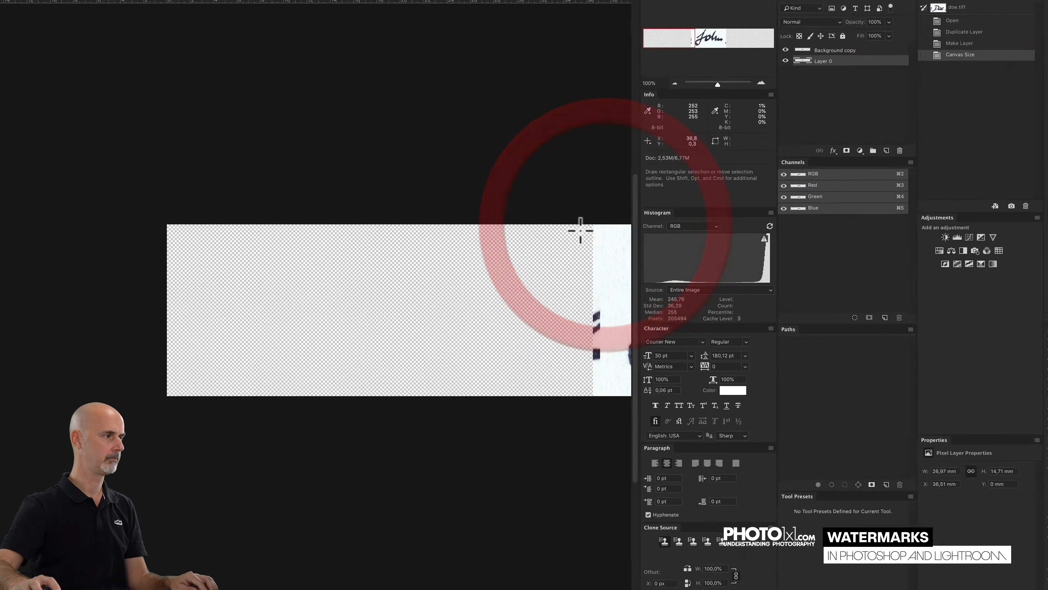
- Set the blend mode of both Layer 0 and the Background copy layer to Darker Color
key(space)
mouse_move(586, 250)
mouse_down()
mouse_move(287, 220)
mouse_move(180, 224)
mouse_up()
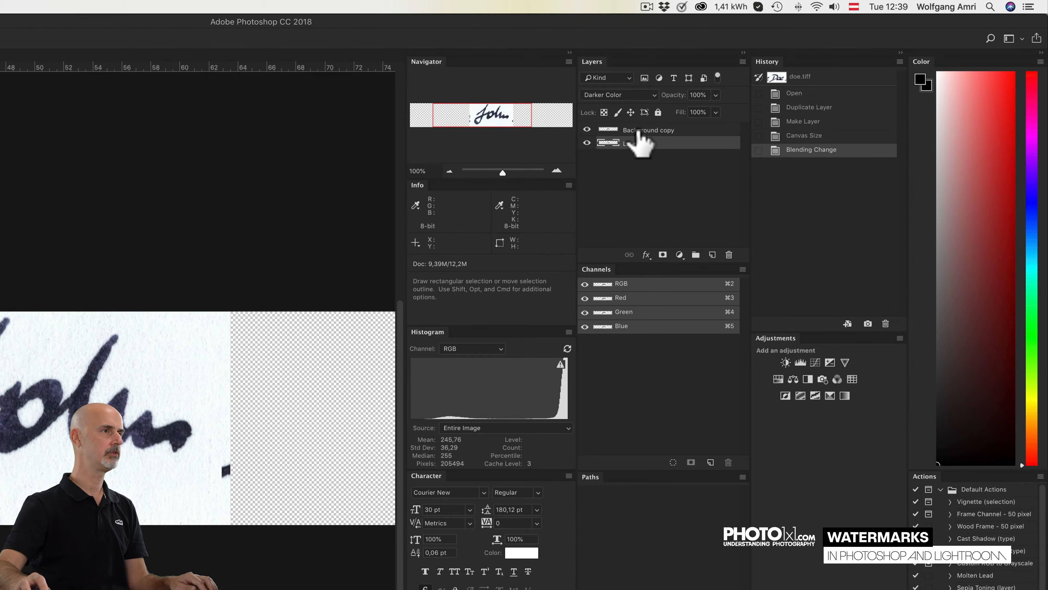
click(639, 129)
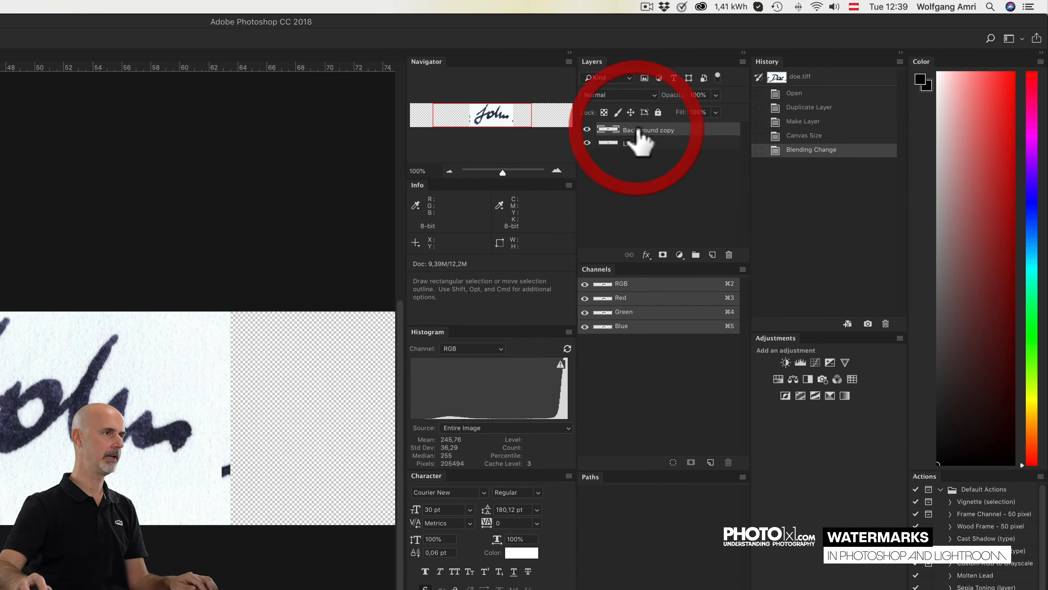
click(621, 94)
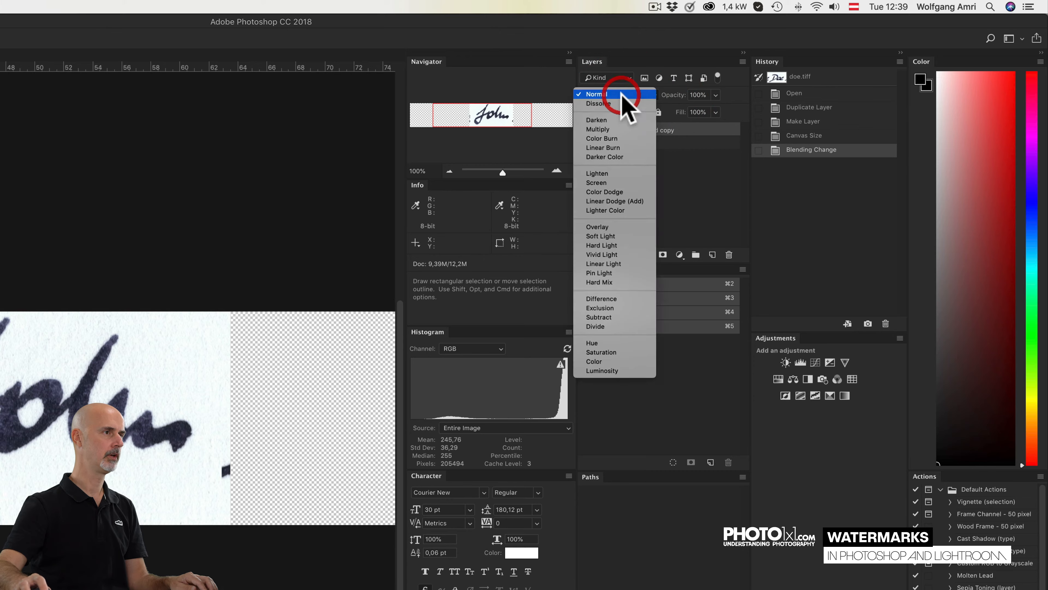
click(607, 158)
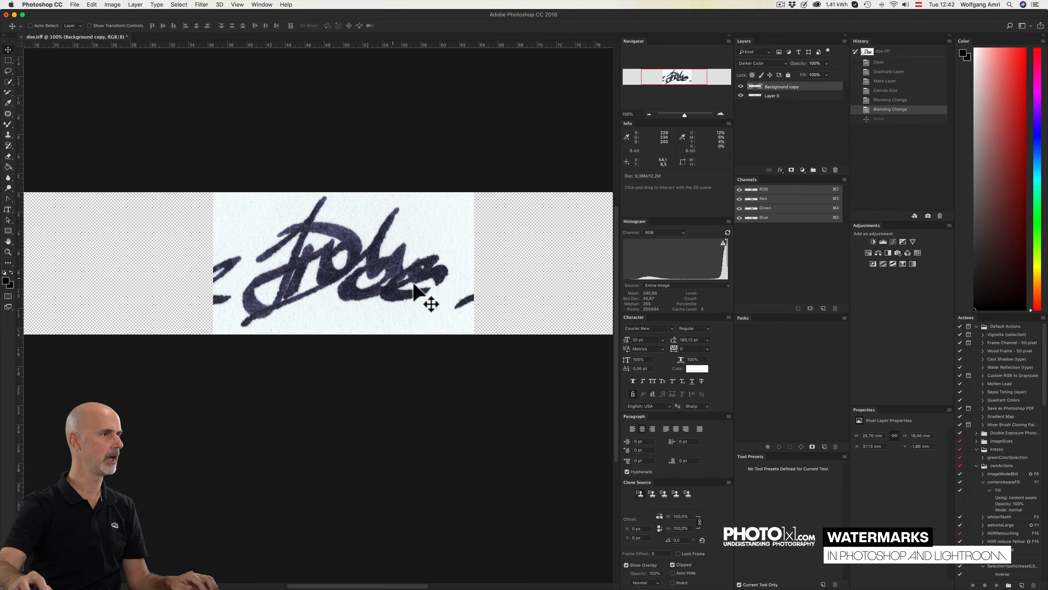
- Move the first-name layer to the left of the surname, and shift both layers slightly upward together
mouse_move(406, 270)
mouse_down()
mouse_move(351, 248)
mouse_move(223, 270)
mouse_move(194, 287)
mouse_up()
key(space)
drag(304, 246, 429, 259)
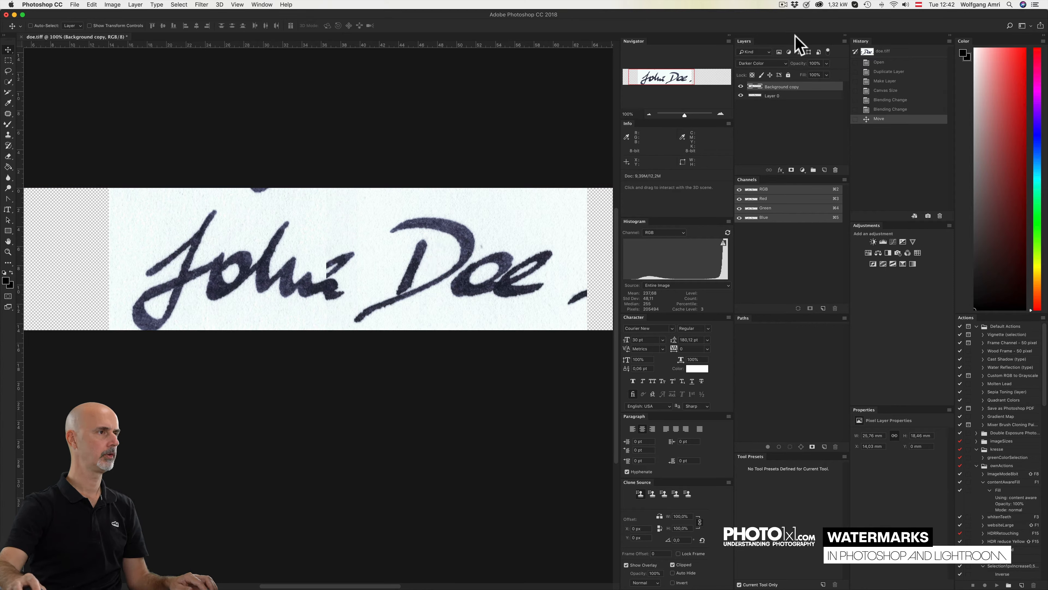
shift+click(772, 95)
drag(506, 247, 506, 234)
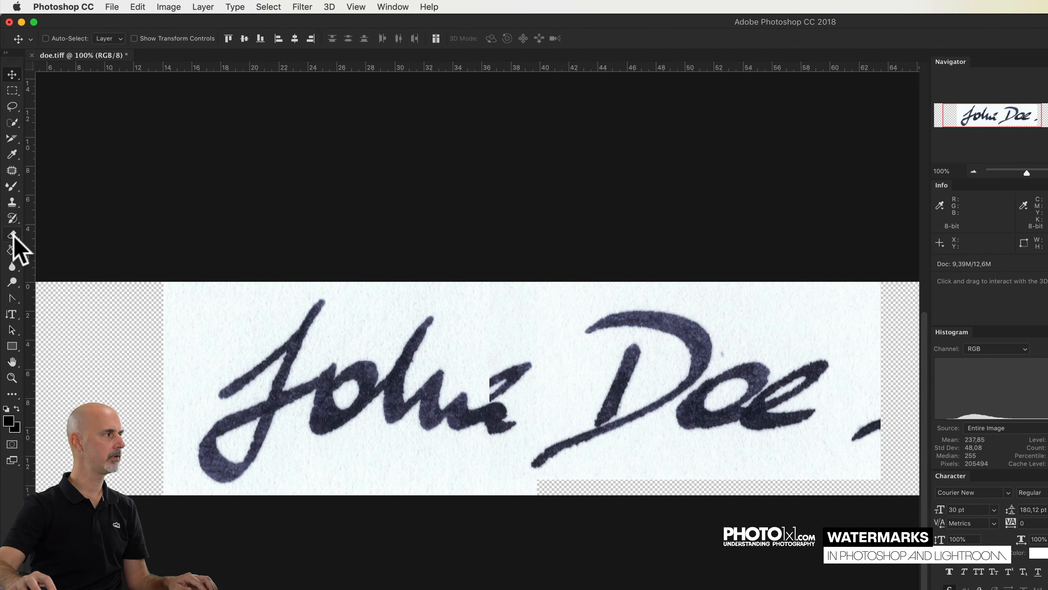
- Erase the stray pen strokes on Layer 0 at the end of the first name and right of the surname
click(8, 156)
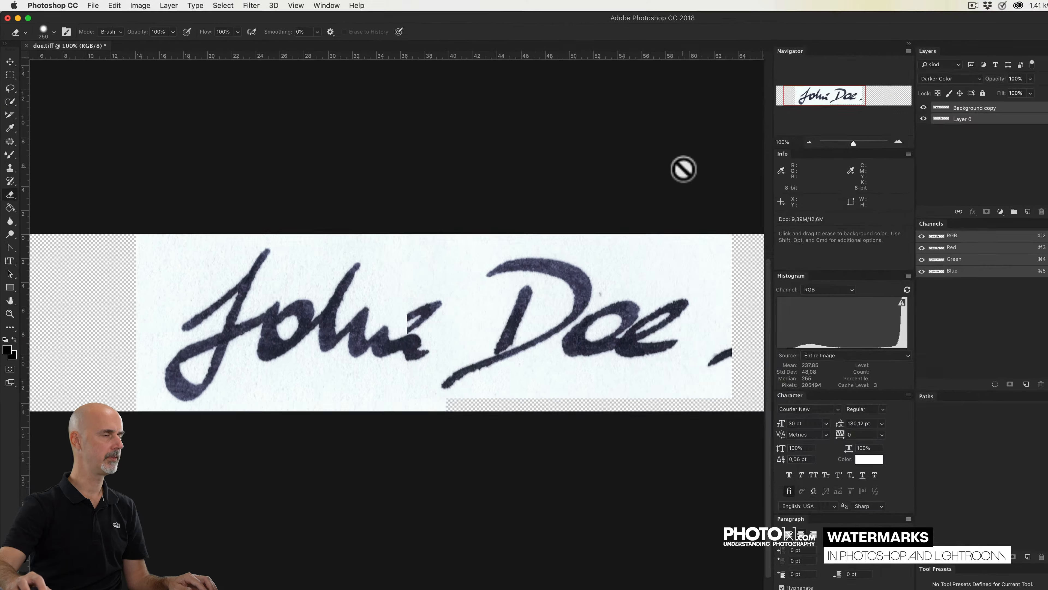
click(769, 96)
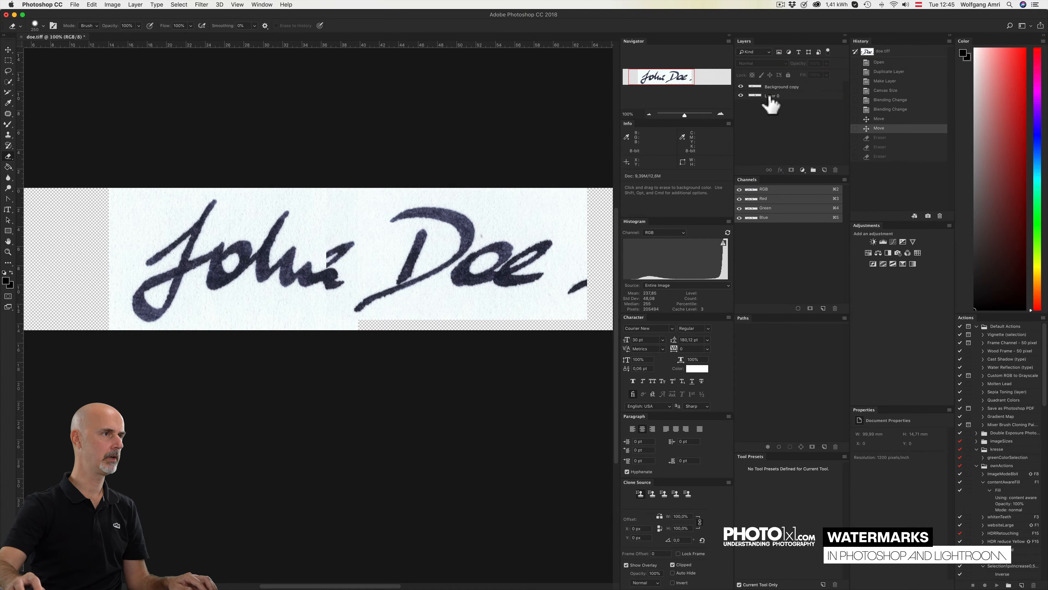
drag(347, 251, 326, 259)
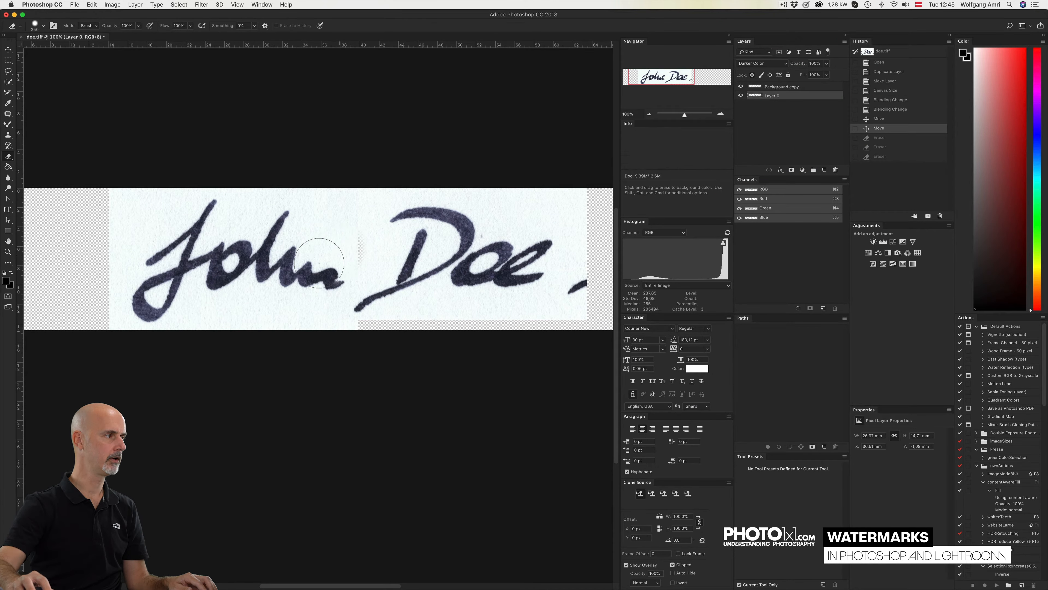
drag(597, 285, 588, 291)
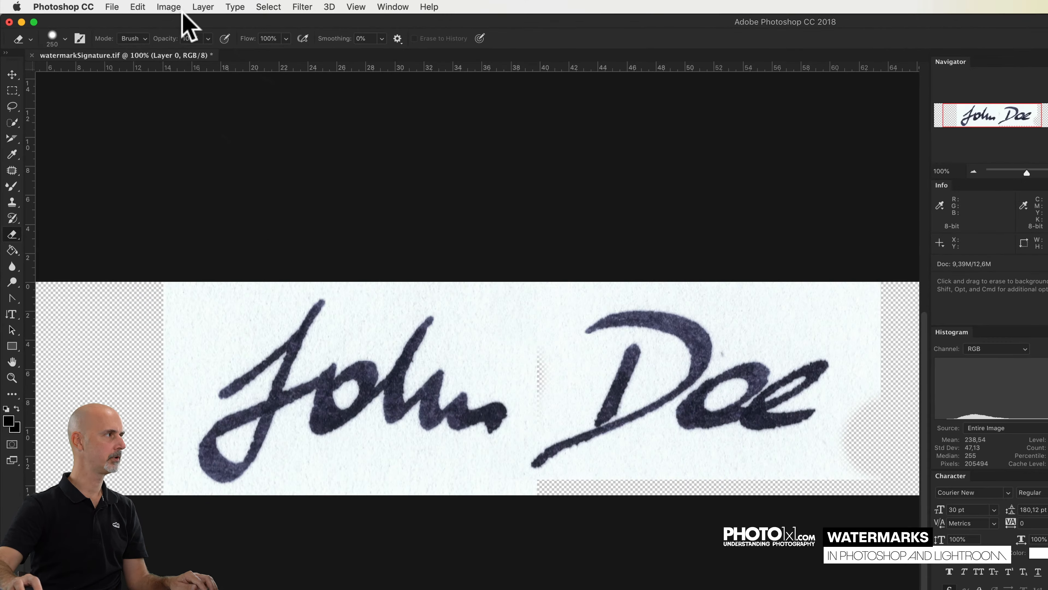
- Flatten the image and save it as watermarkSignature.tif in TIFF format with LZW compression
click(135, 5)
click(244, 484)
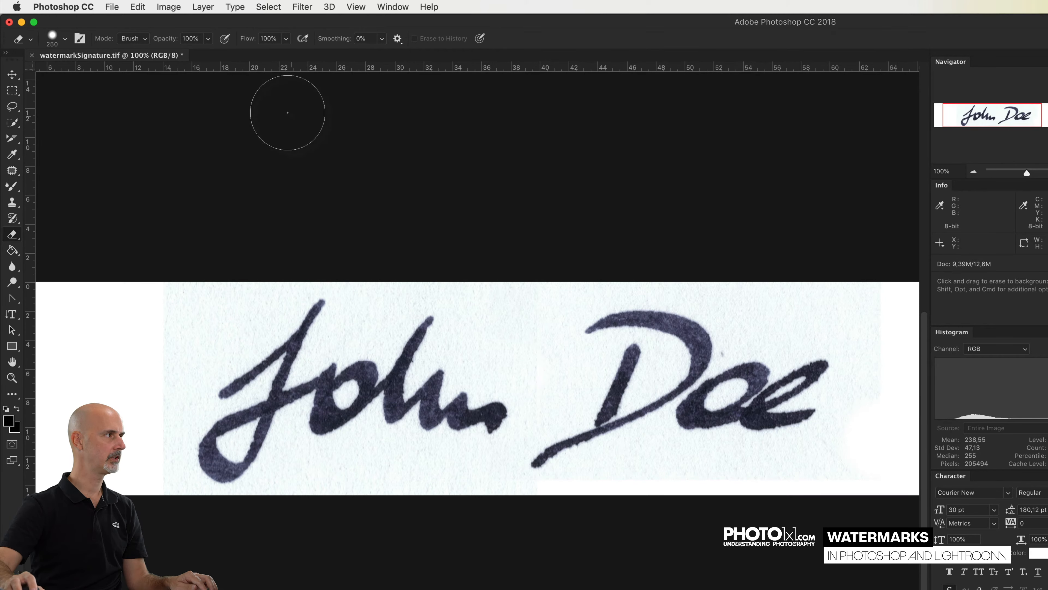
click(113, 7)
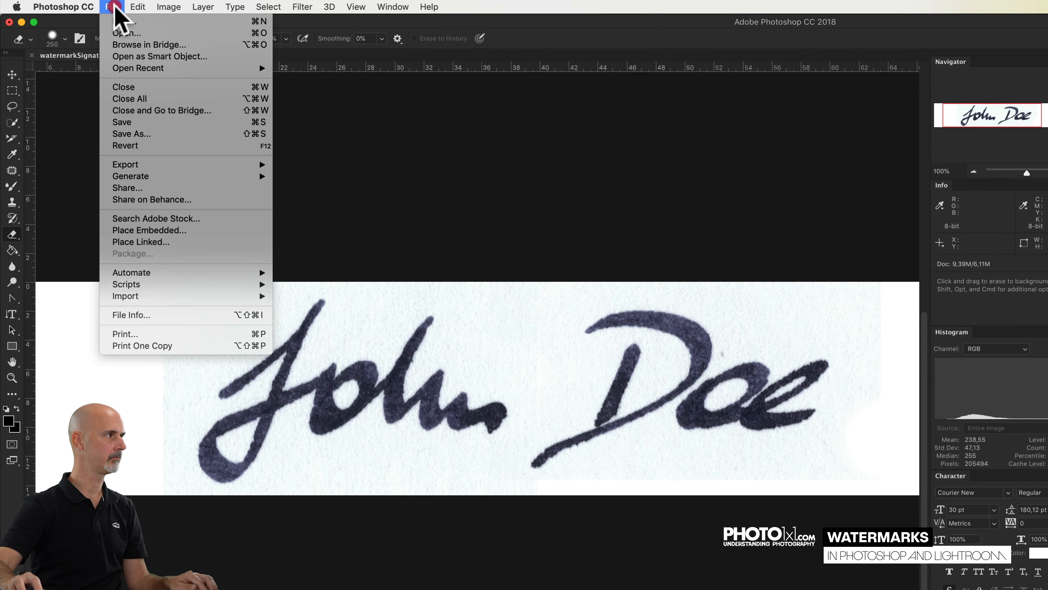
click(142, 134)
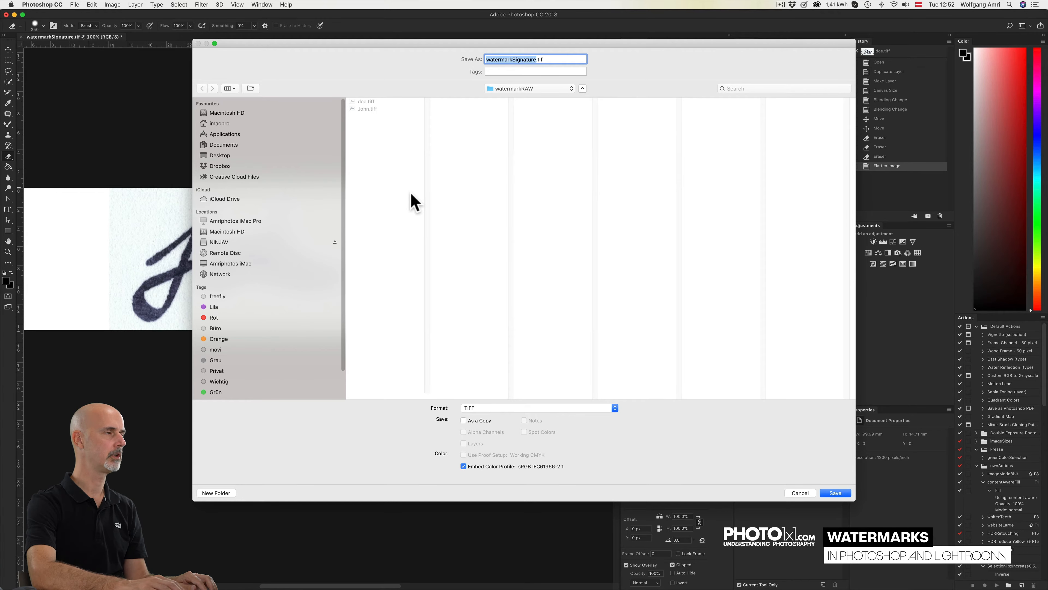
key(Return)
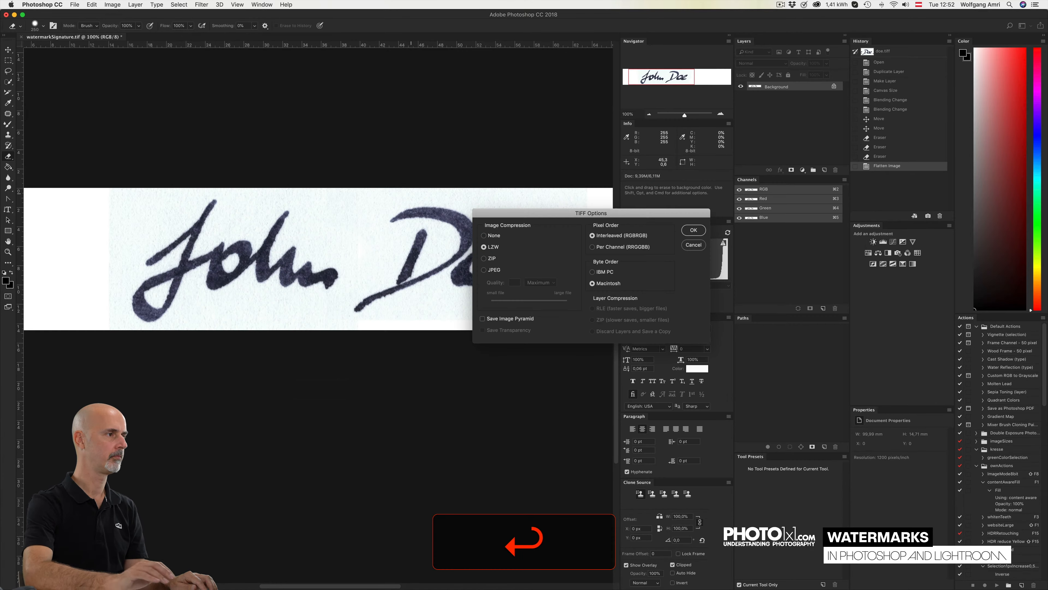
click(693, 230)
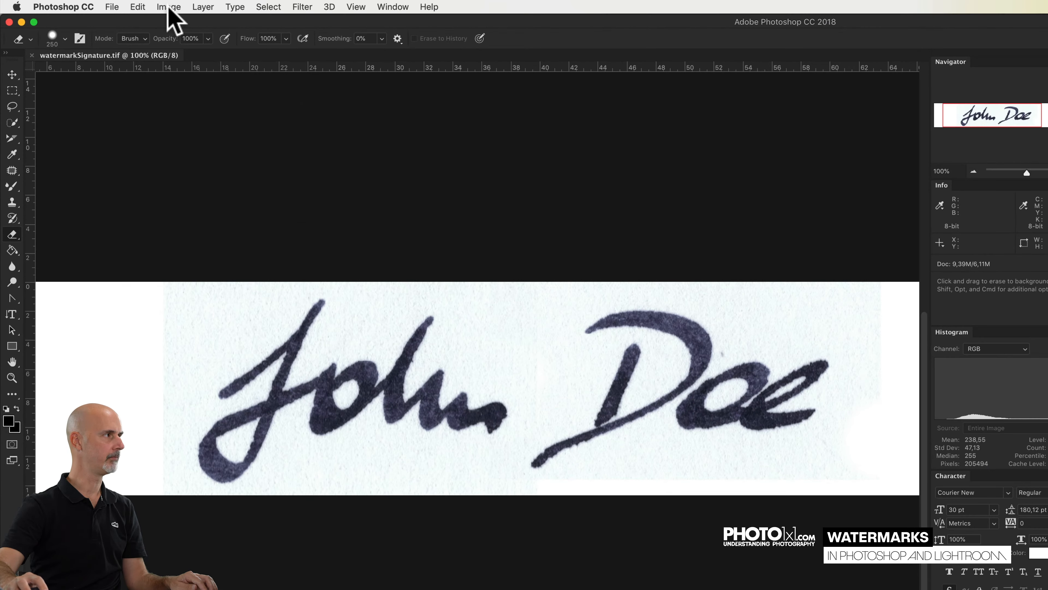
- Apply a Threshold adjustment with level 98 to turn the signature scan into pure black and white
click(169, 7)
mouse_move(186, 46)
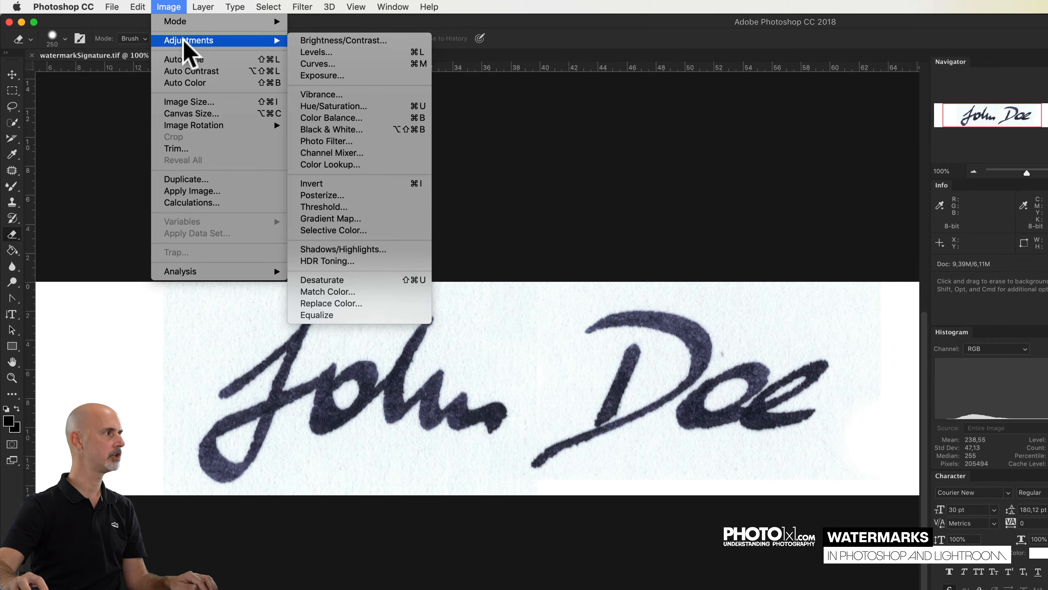
click(313, 207)
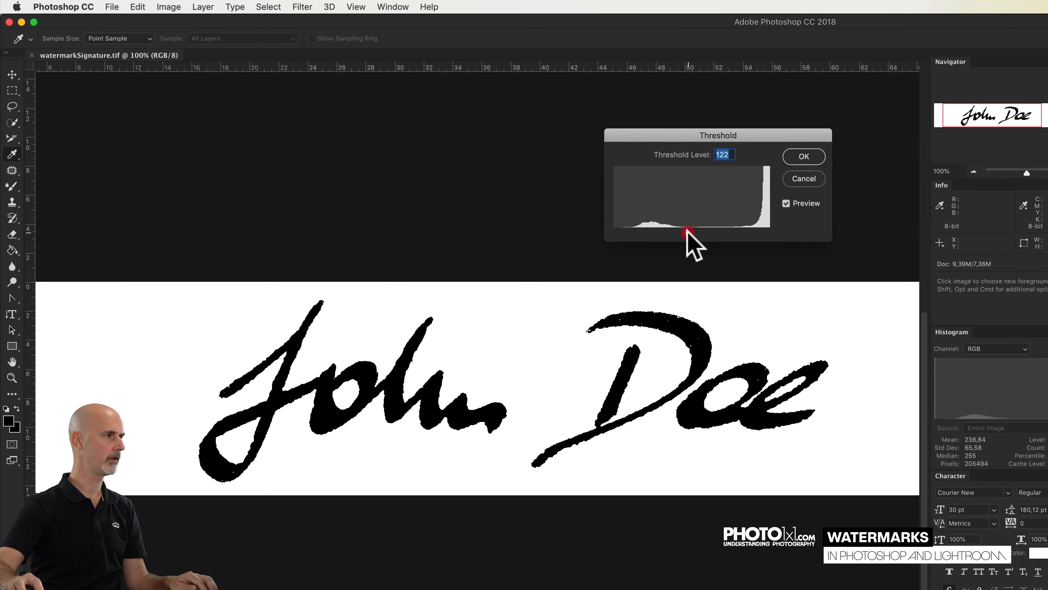
mouse_move(682, 233)
mouse_down()
mouse_move(669, 232)
mouse_move(725, 230)
mouse_move(674, 233)
mouse_up()
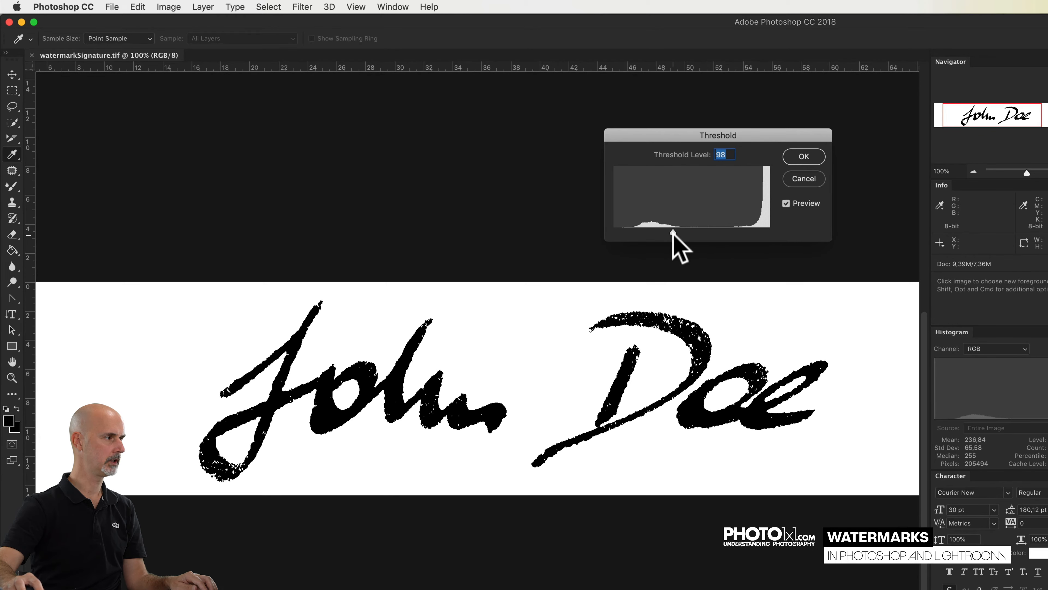
click(798, 156)
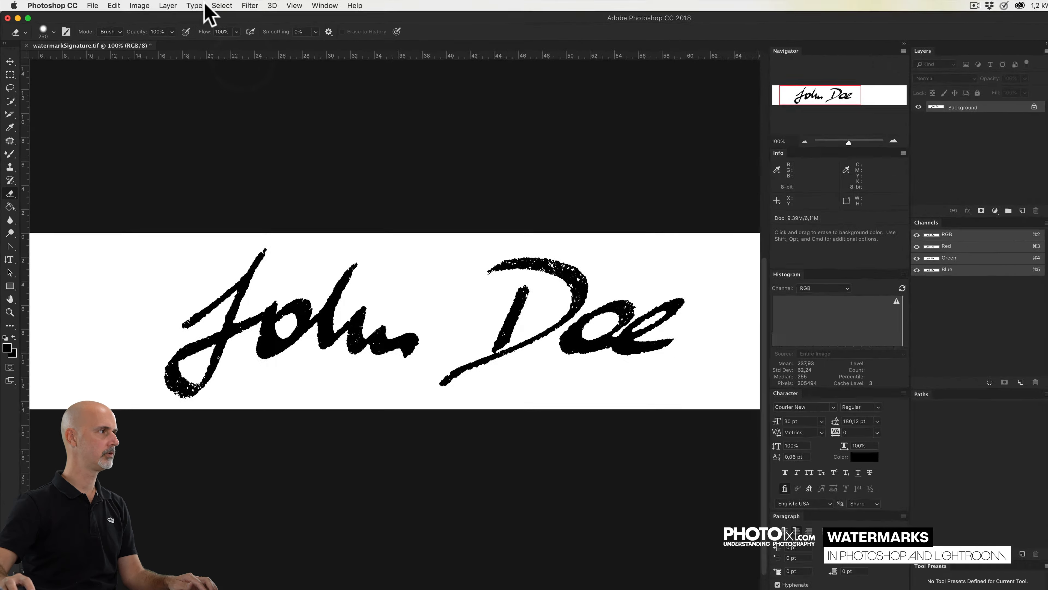
- Select the black signature lettering with Color Range by sampling its black strokes
click(178, 5)
click(309, 129)
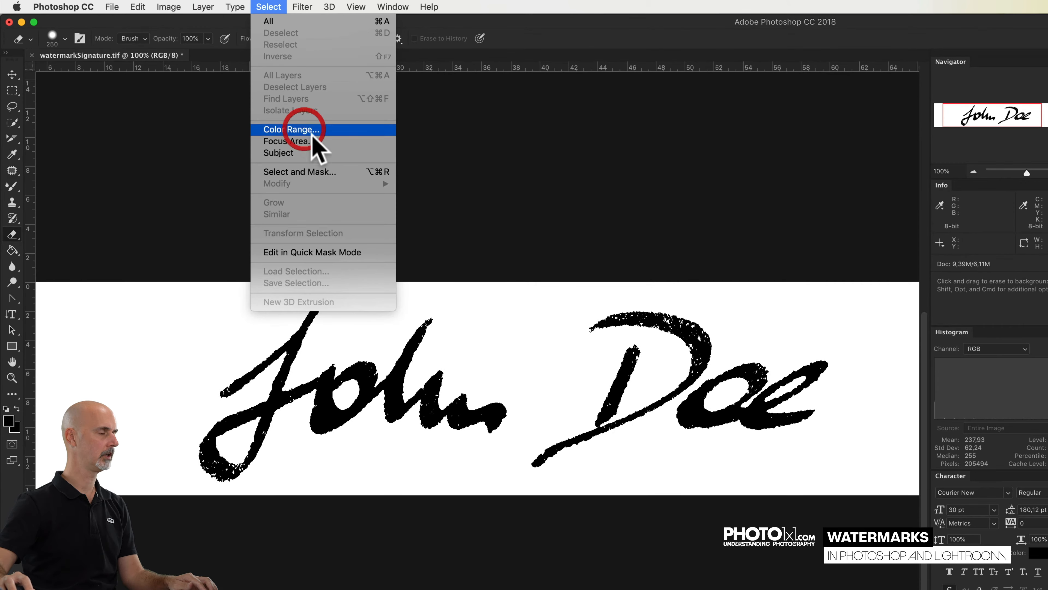
click(694, 405)
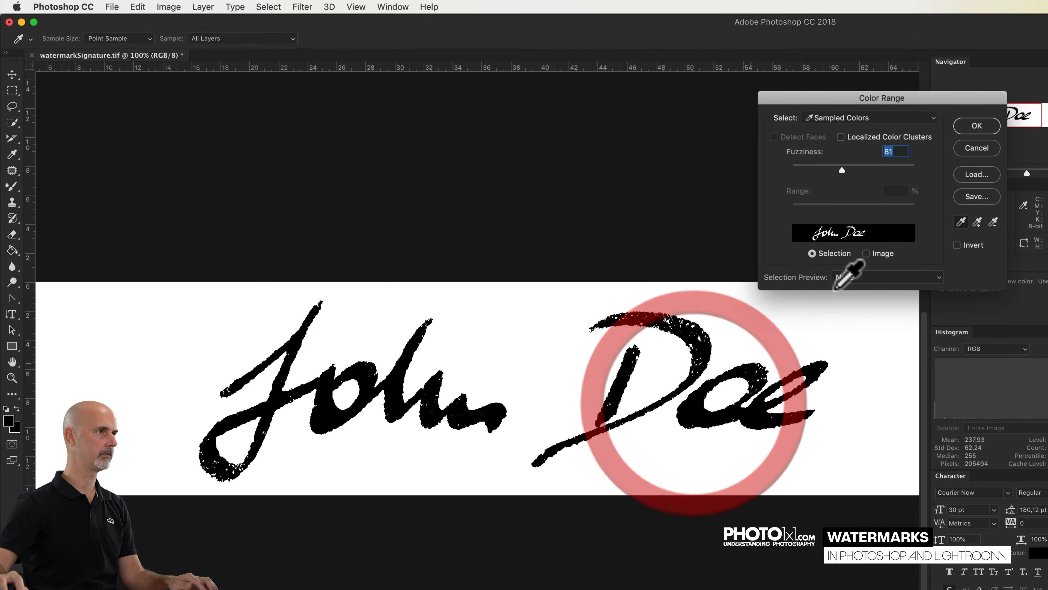
click(977, 126)
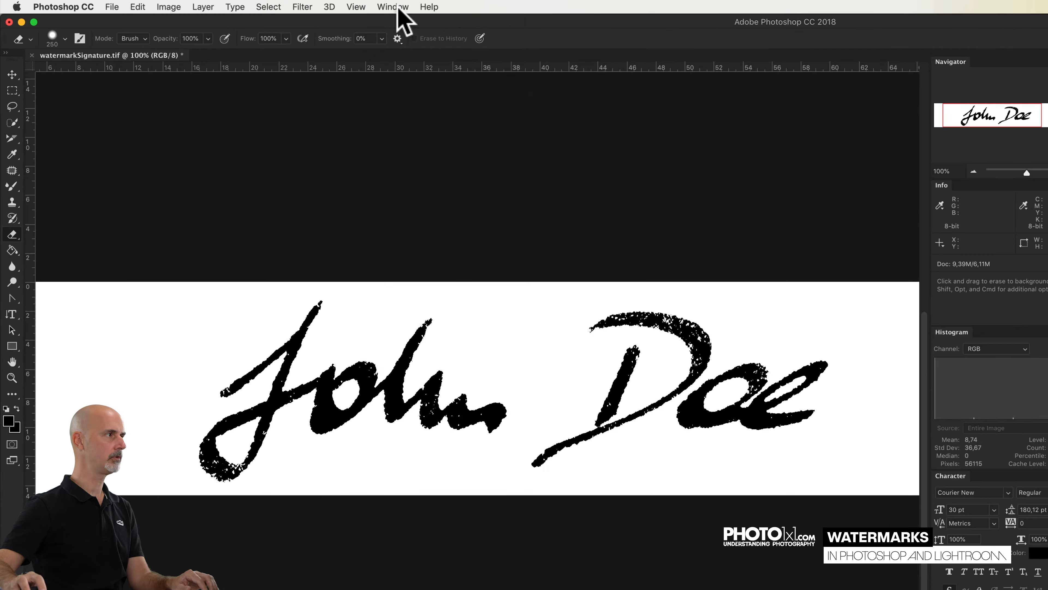
- Convert the signature selection into a work path
click(262, 4)
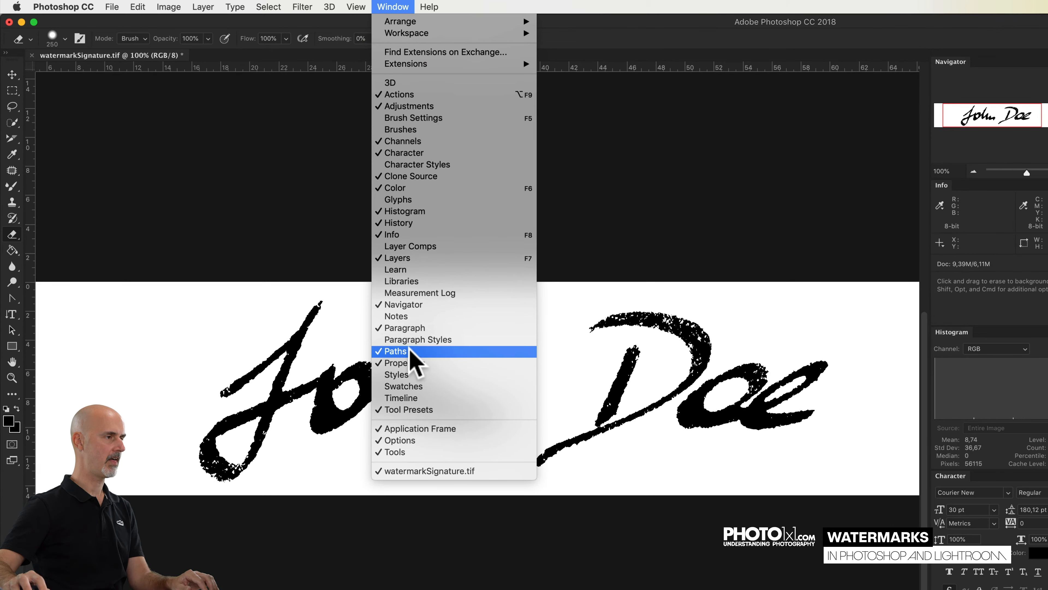
click(739, 238)
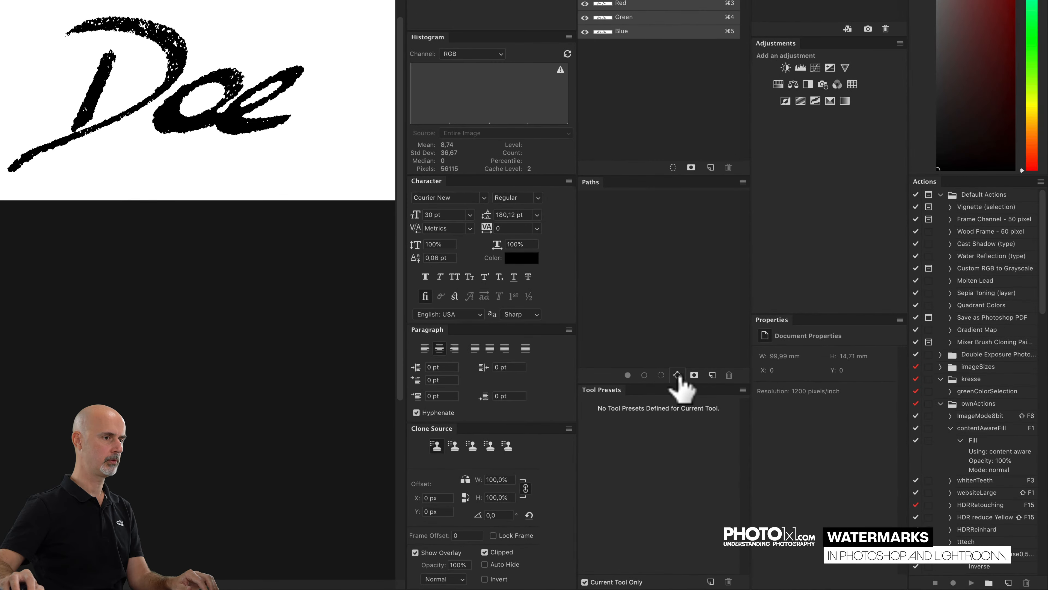
click(677, 375)
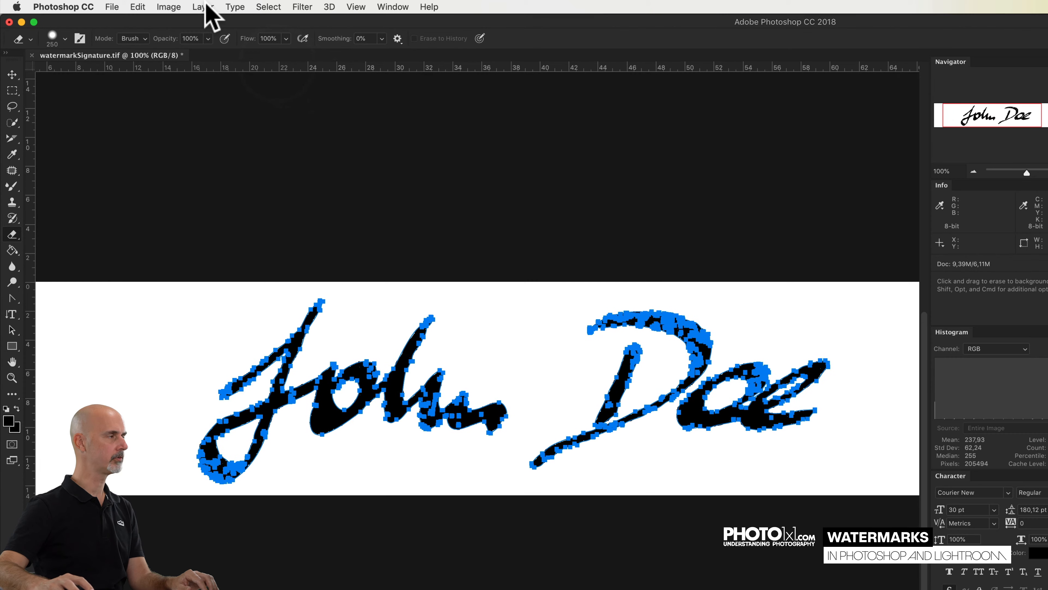
- Create a black (000000) solid color fill layer named watermarkSignature from the work path
click(205, 5)
mouse_move(243, 162)
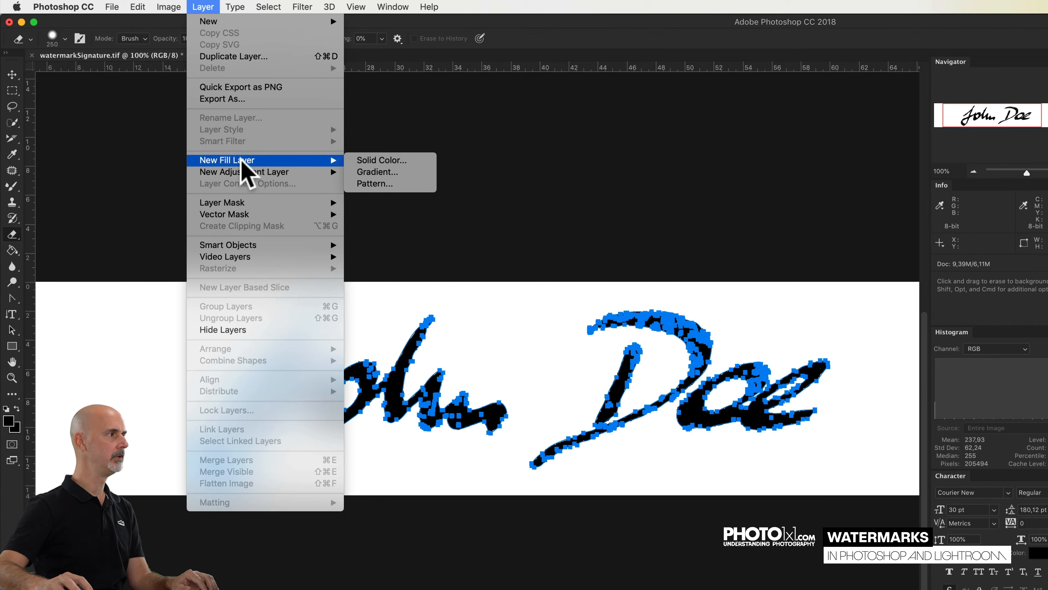
click(381, 163)
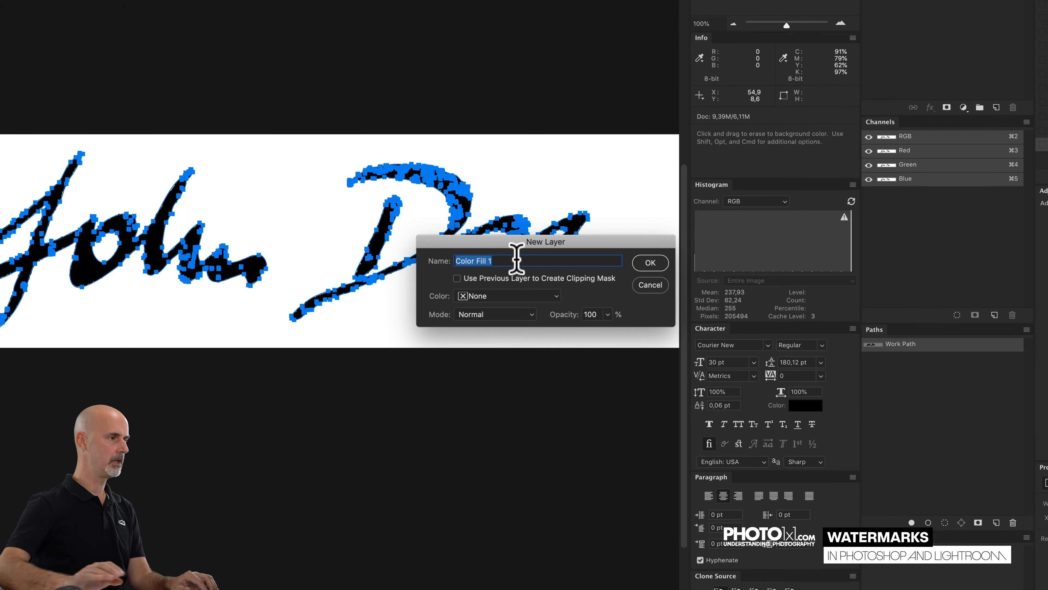
text(watermarkSignature)
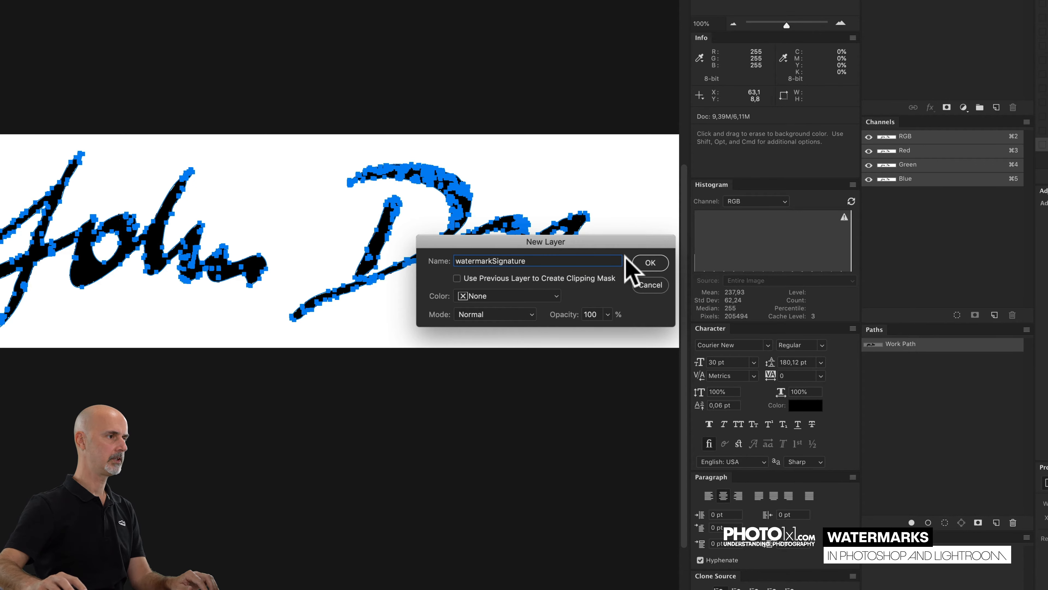
click(639, 261)
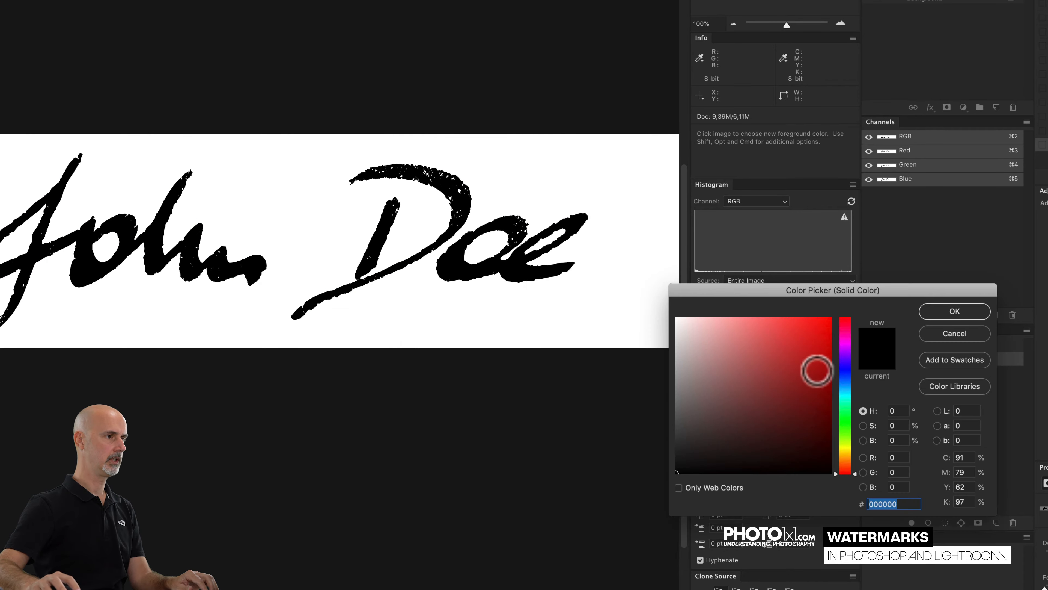
click(953, 311)
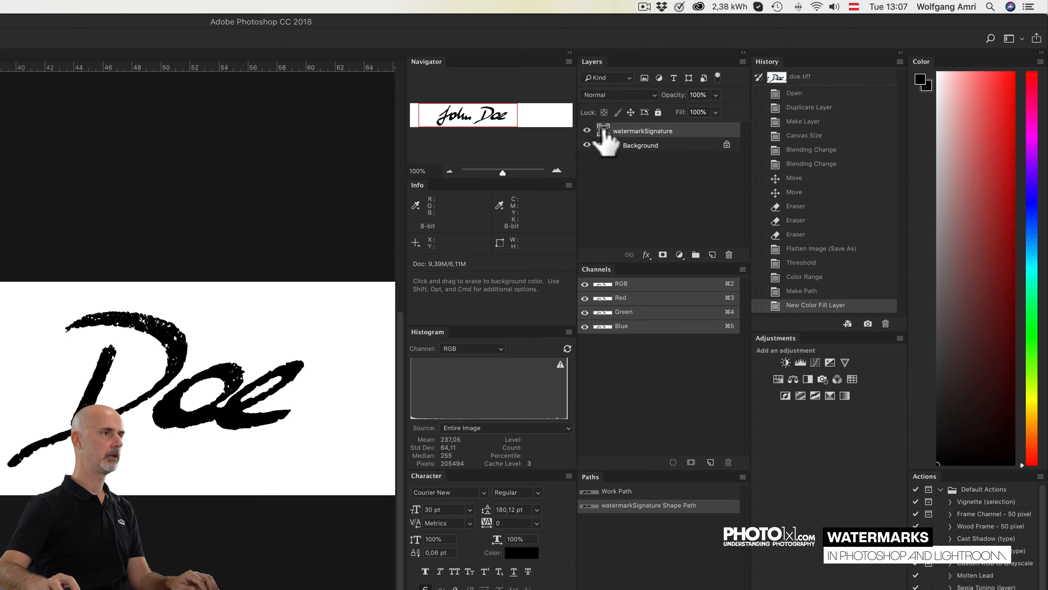
- Try different colors and hues on the watermarkSignature fill layer and set it back to black (000000)
double_click(602, 130)
mouse_move(519, 305)
mouse_down()
mouse_move(542, 222)
mouse_move(567, 219)
mouse_up()
click(562, 286)
click(561, 346)
mouse_move(513, 326)
mouse_down()
mouse_move(438, 331)
mouse_move(363, 410)
mouse_up()
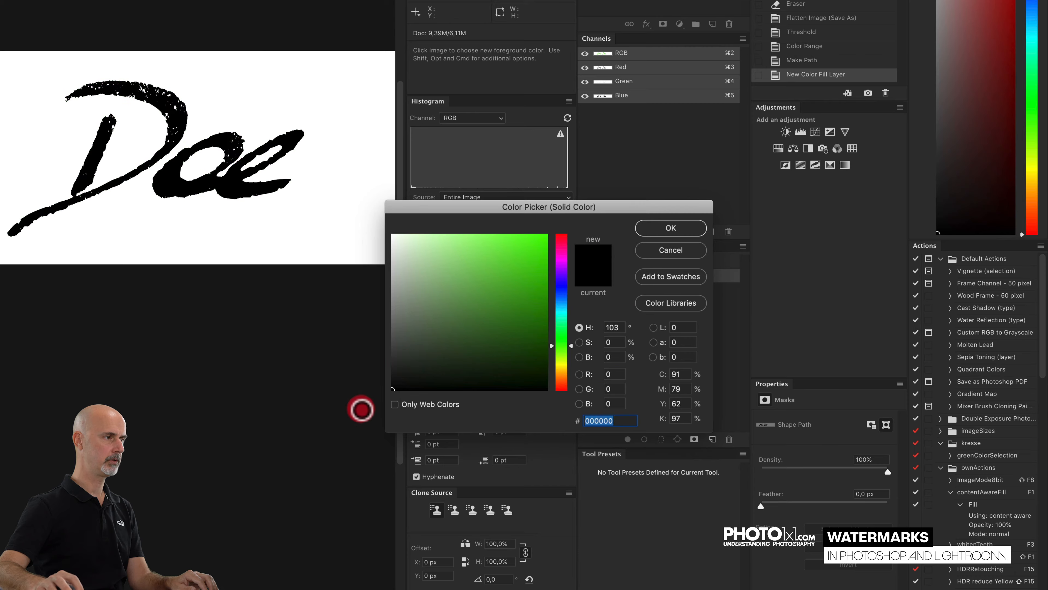
click(675, 229)
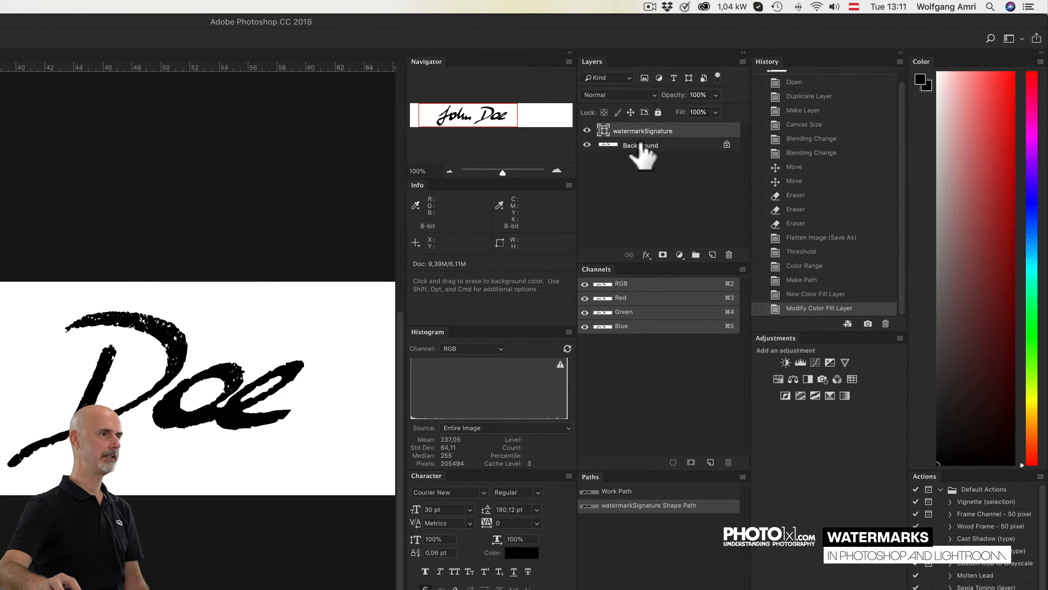
- Delete the Background layer and save the layered TIFF file with LZW image compression and RLE layer compression
drag(773, 96, 827, 168)
drag(716, 252, 726, 254)
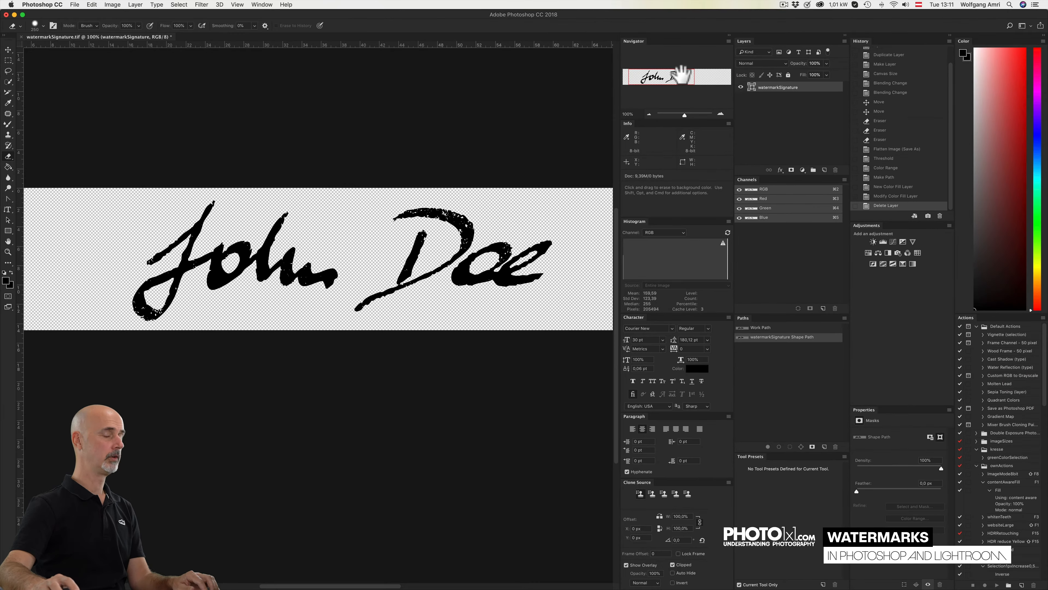
key(super+s)
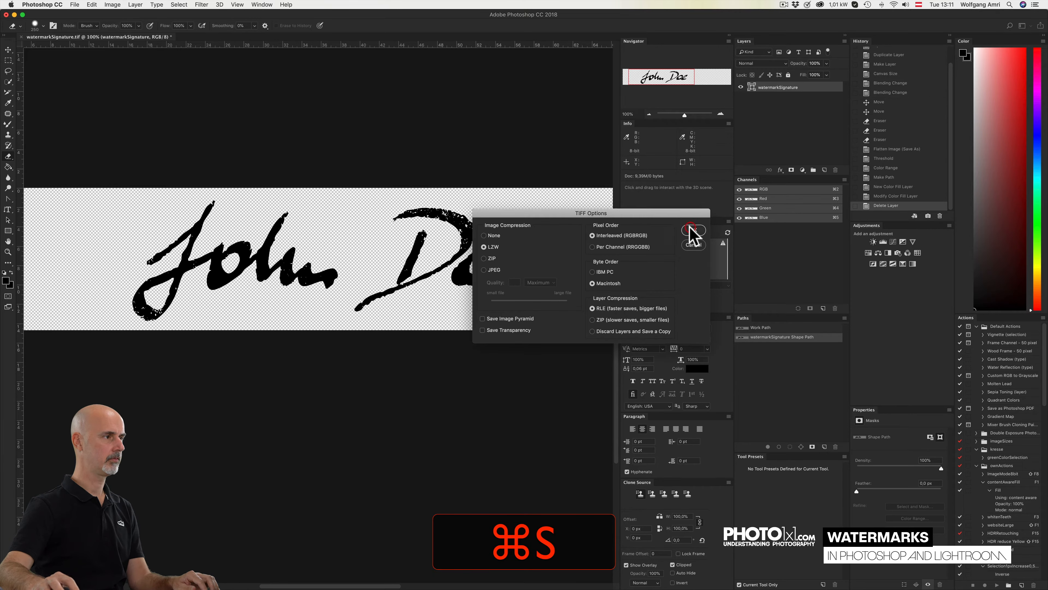
click(694, 231)
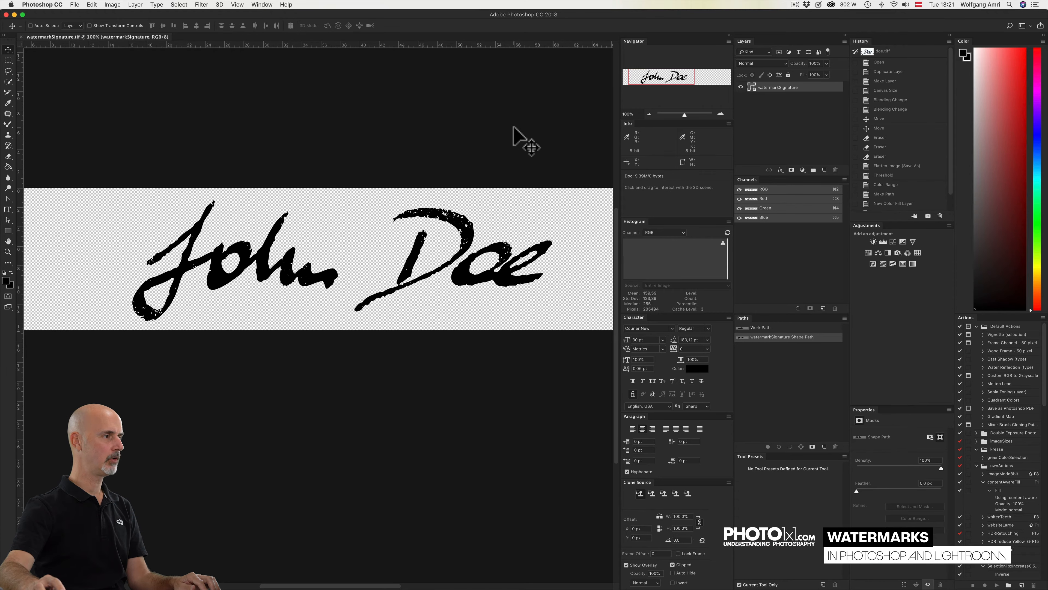
- Switch to Lightroom and open the dew-covered leaves photo for editing in Adobe Photoshop CC 2018
key(ctrl+Up)
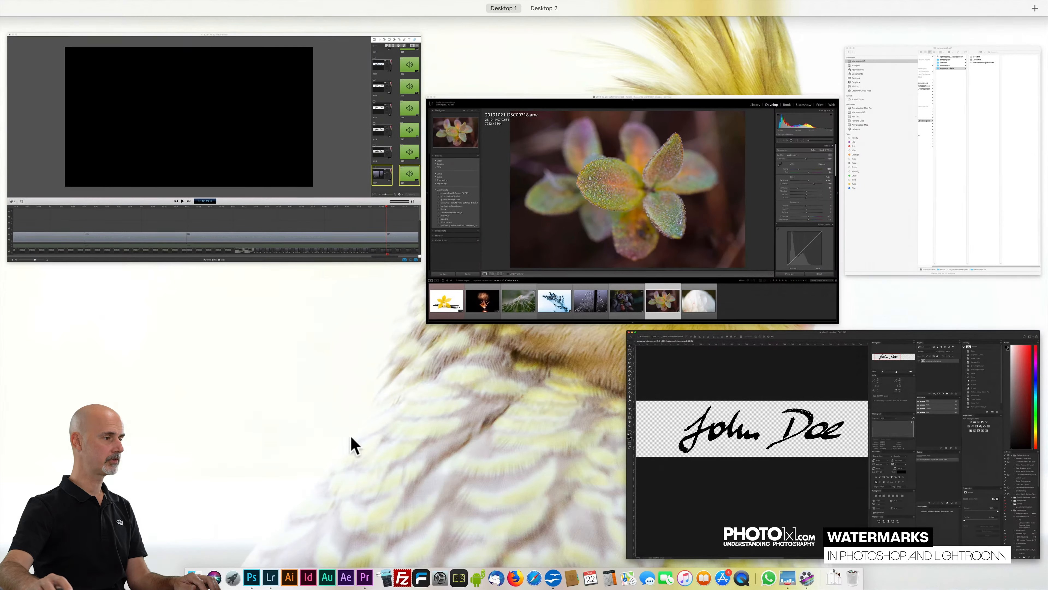
click(604, 234)
right_click(520, 507)
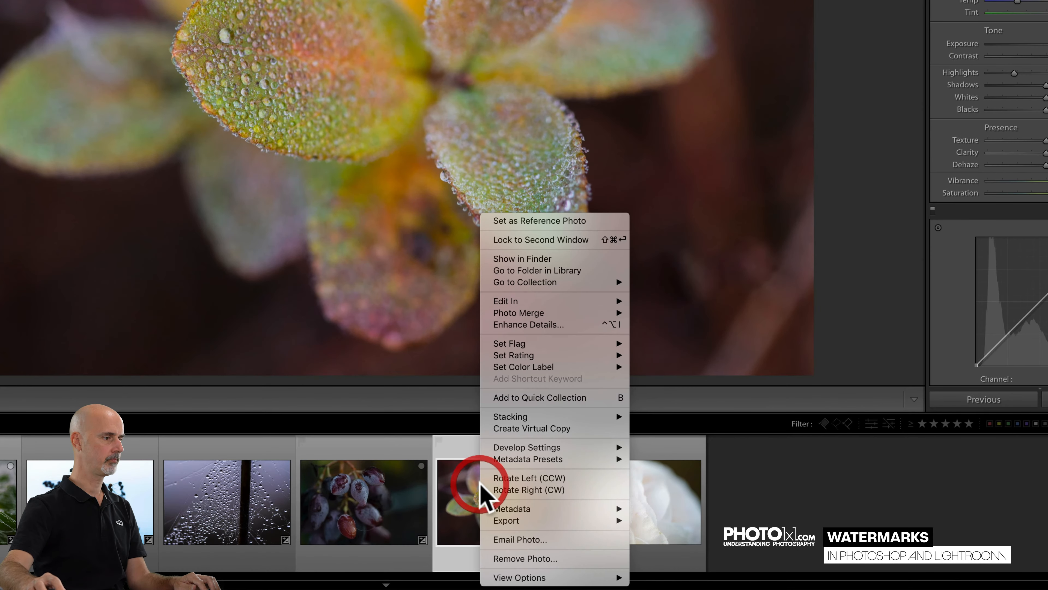
mouse_move(566, 345)
mouse_move(531, 302)
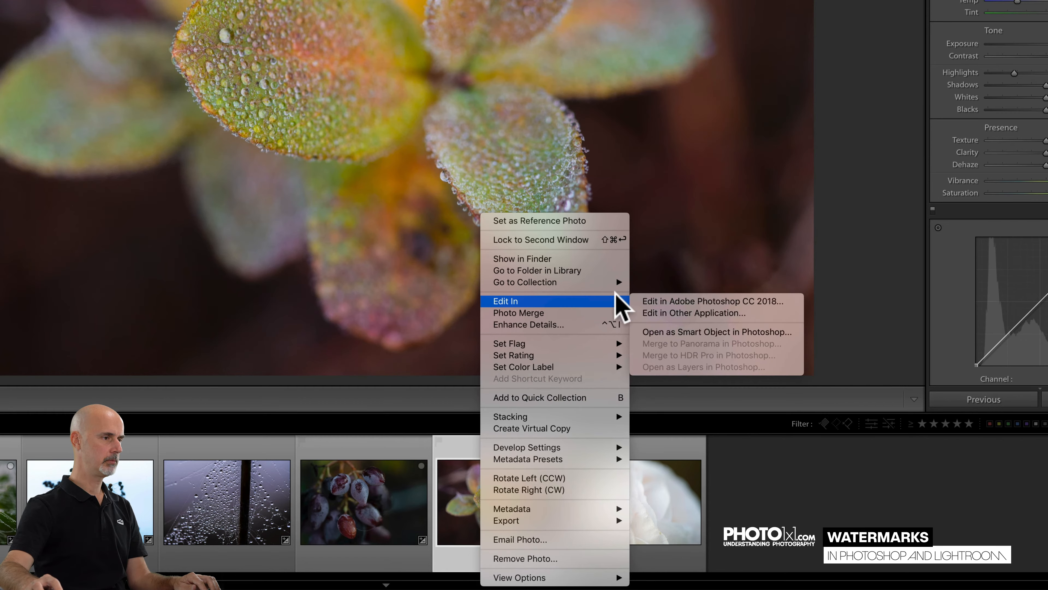
click(670, 301)
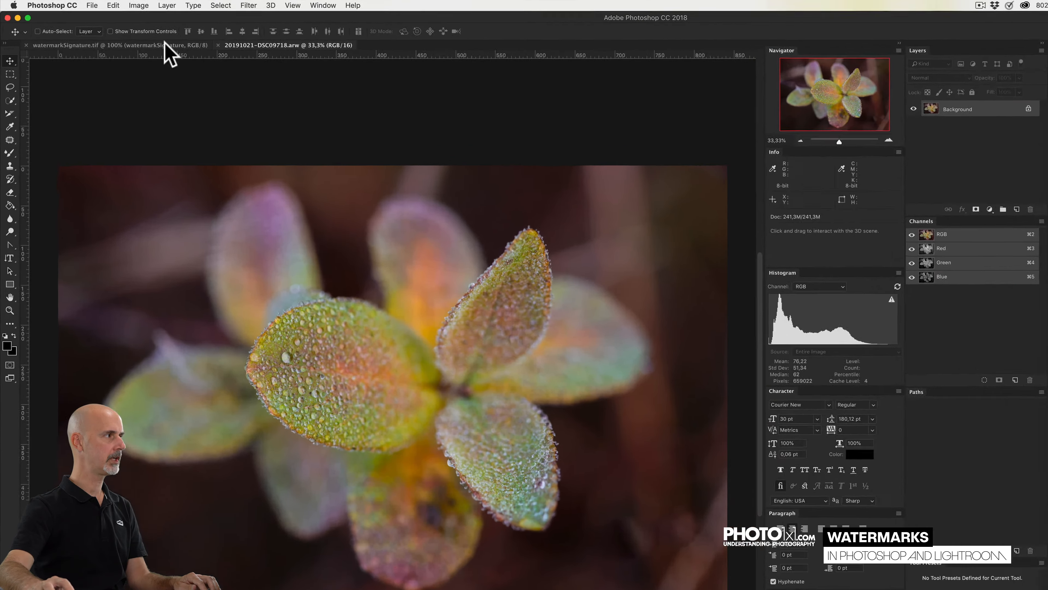
- Duplicate the watermarkSignature layer from watermarkSignature.tif into the document 20191021-DSC09718.arw
click(166, 45)
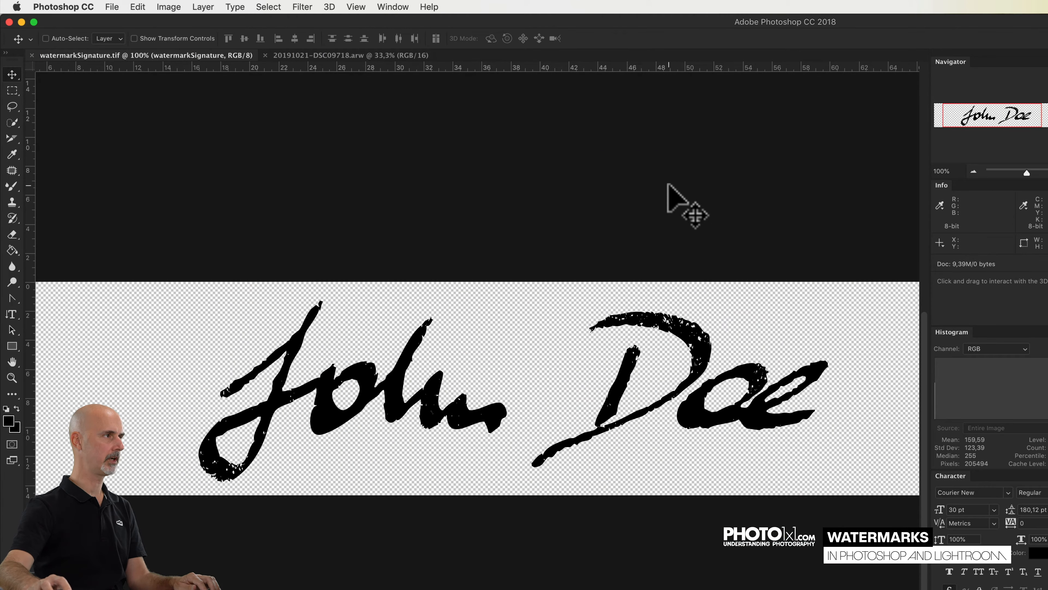
click(201, 6)
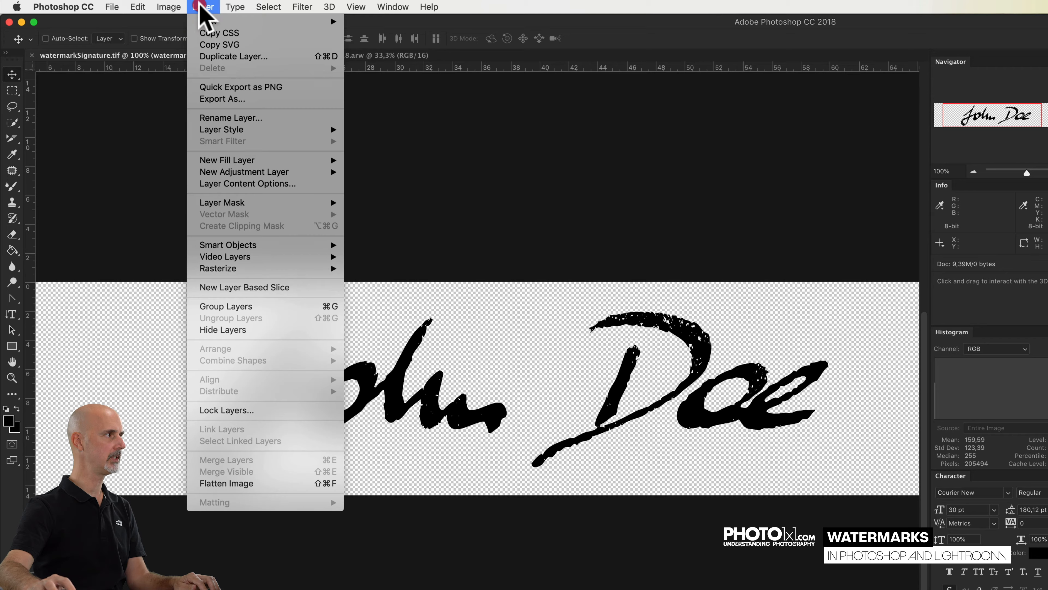
click(230, 57)
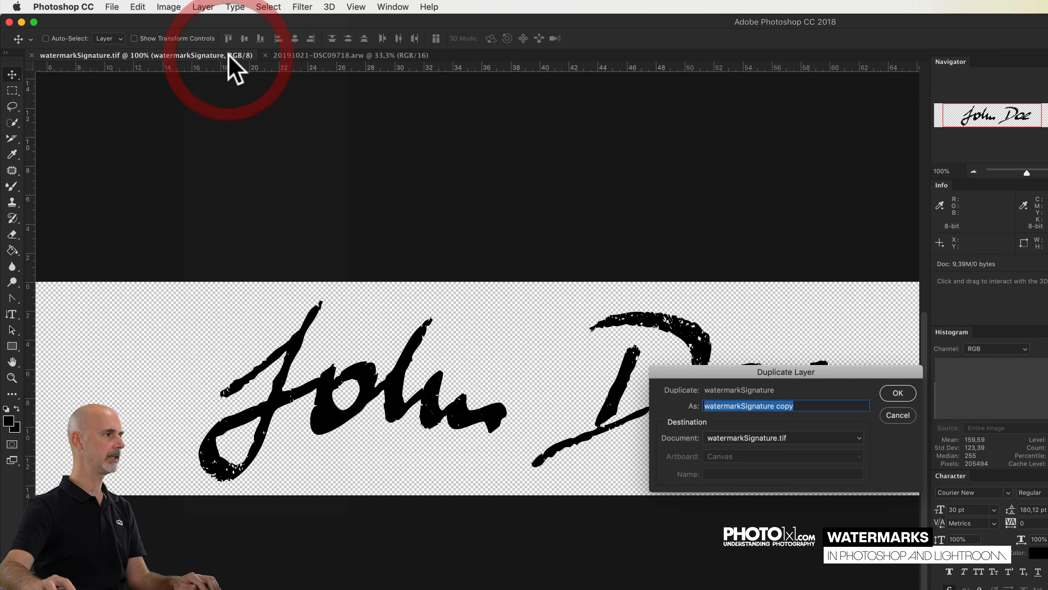
click(724, 434)
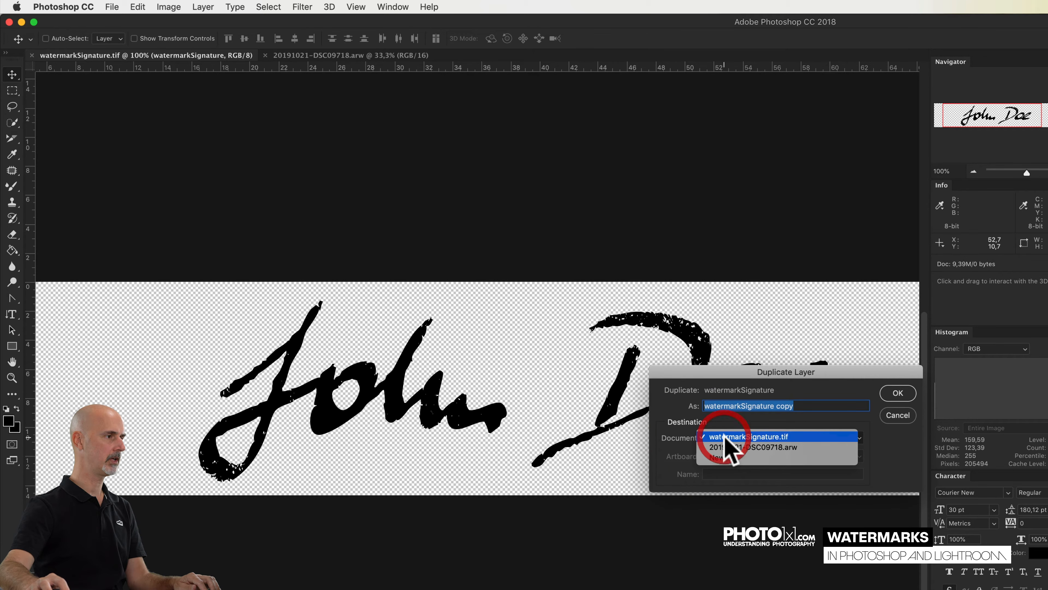
click(730, 448)
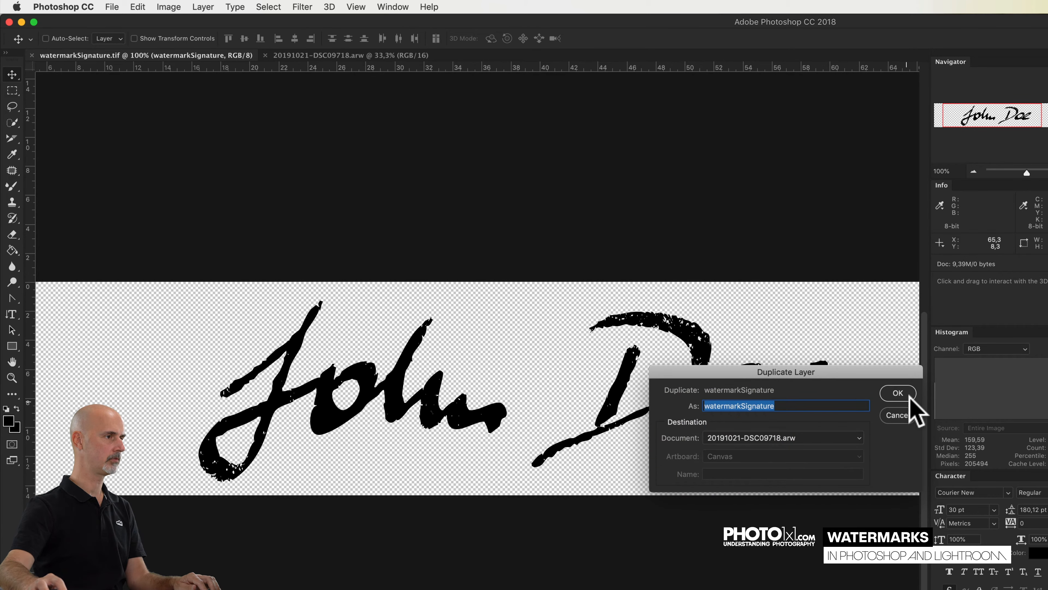
click(896, 393)
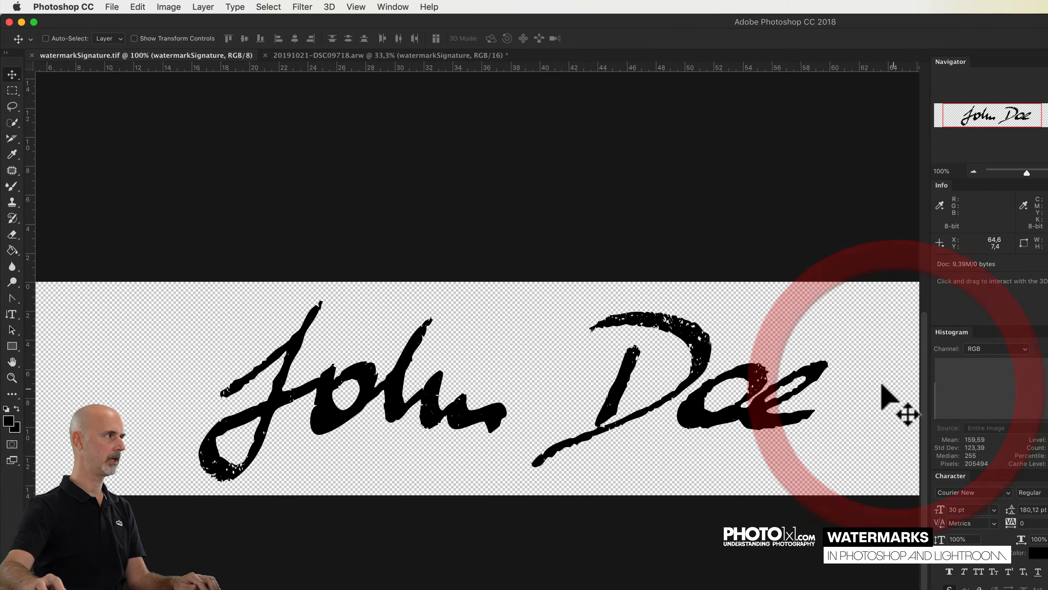
- In the leaves photo, move the signature to the lower-right corner and scale it proportionally to about 55%
click(310, 56)
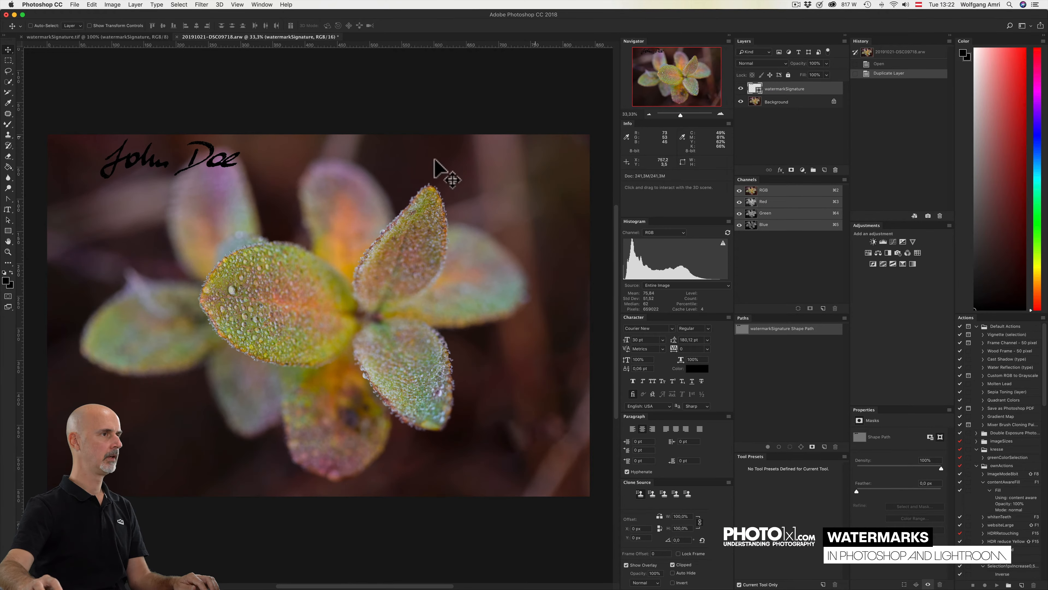
mouse_move(217, 160)
mouse_down()
mouse_move(235, 161)
mouse_move(537, 429)
mouse_move(548, 471)
mouse_move(538, 481)
mouse_up()
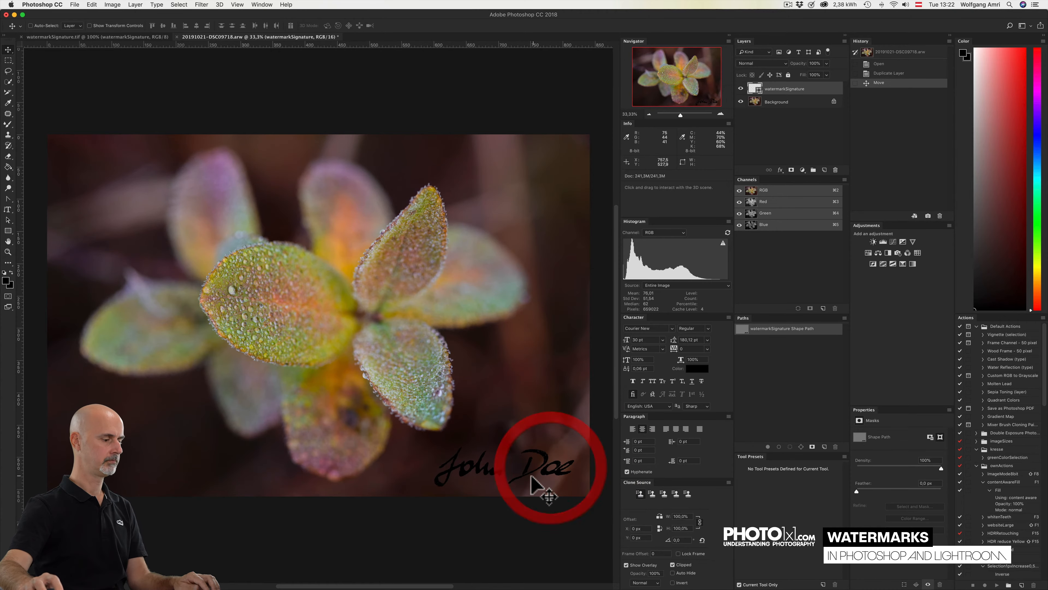
key(super+t)
drag(434, 486, 488, 470)
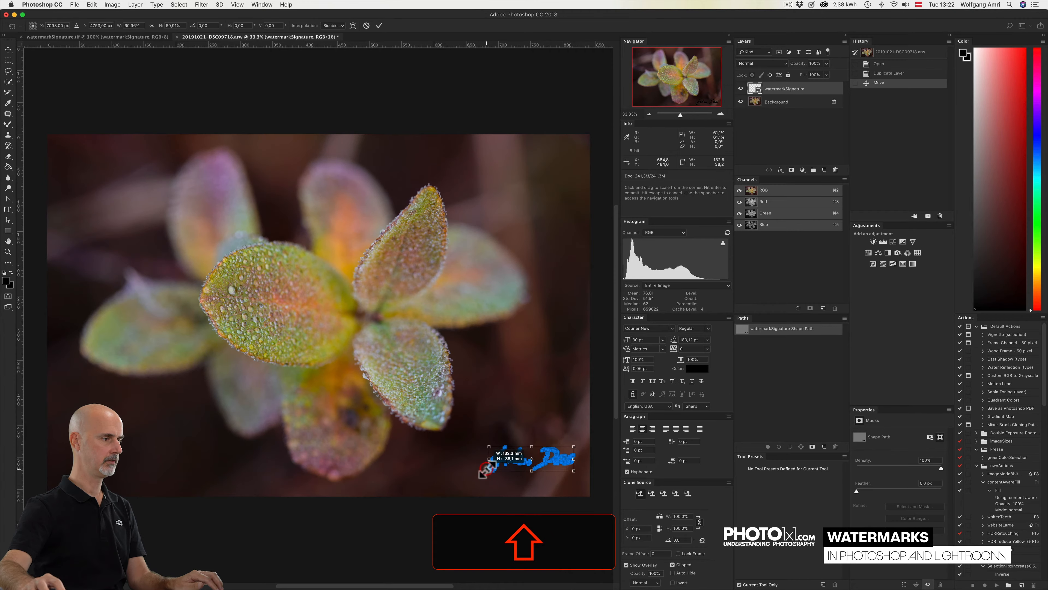
drag(558, 460, 551, 467)
drag(486, 476, 547, 471)
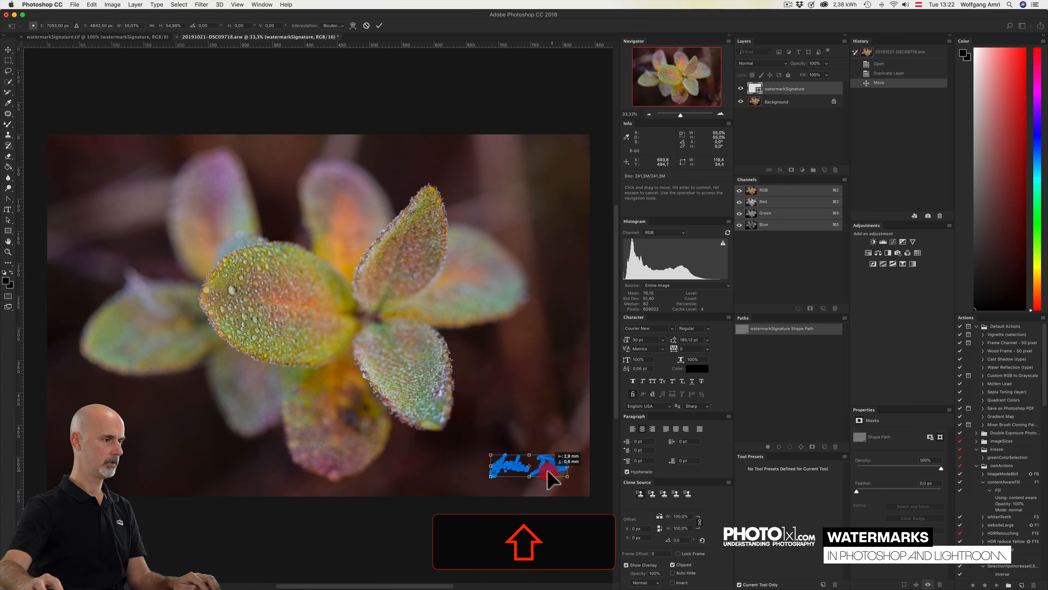
key(Return)
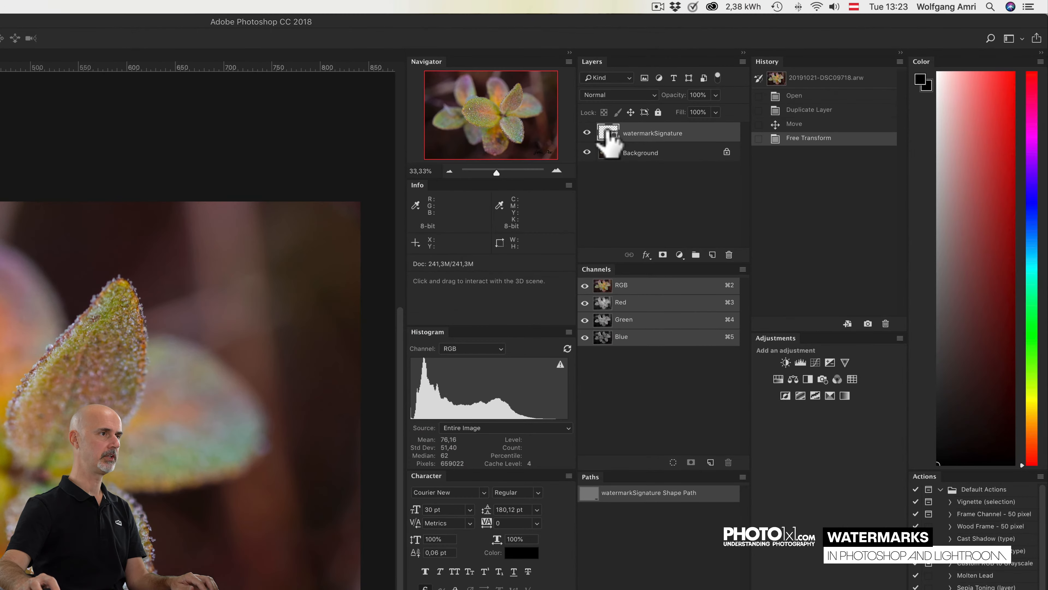
- Change the fill color of the watermarkSignature layer to white
double_click(754, 89)
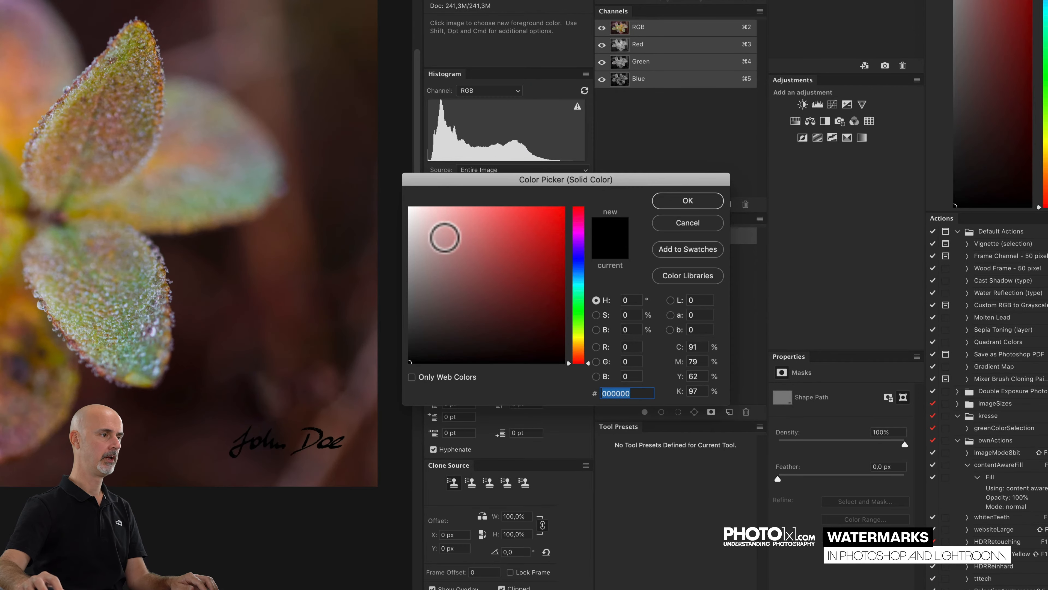
drag(427, 494, 371, 452)
click(688, 200)
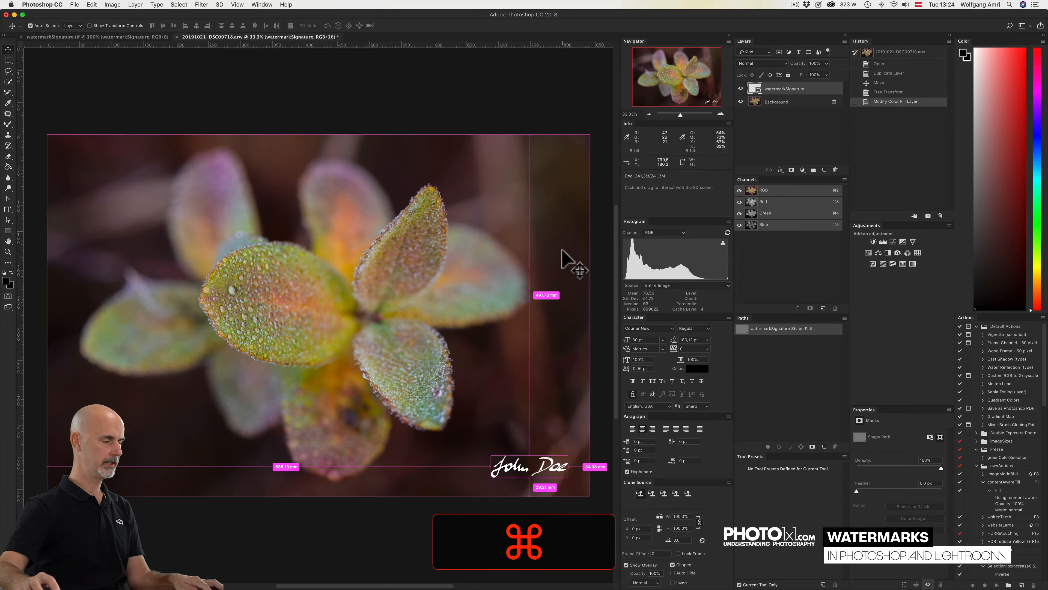
- Scale the white signature down proportionally to about 73%, keeping it in the photo's lower-right corner
key(super+t)
drag(491, 456, 512, 461)
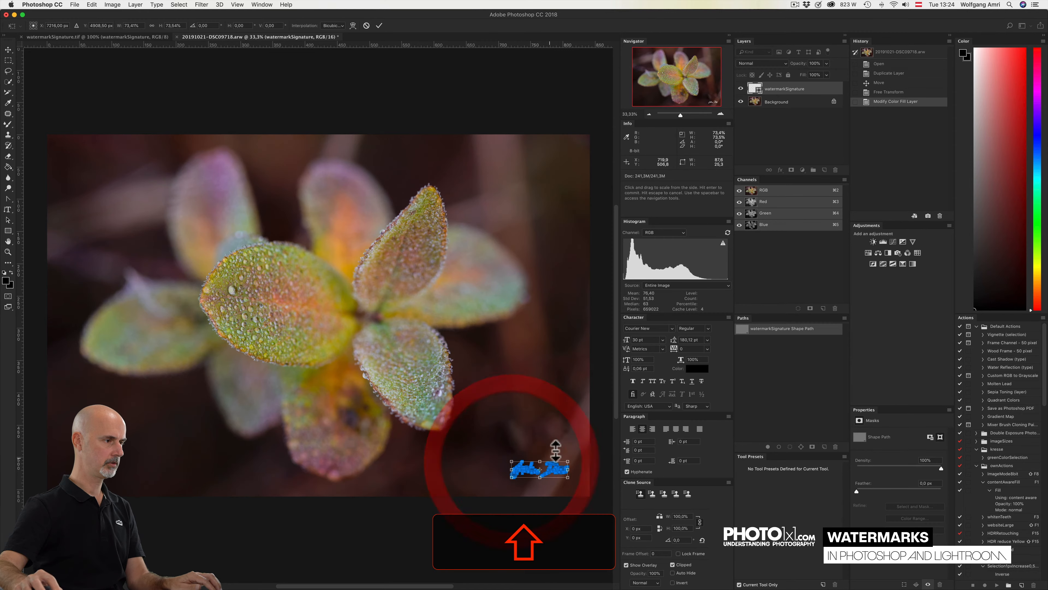
key(Return)
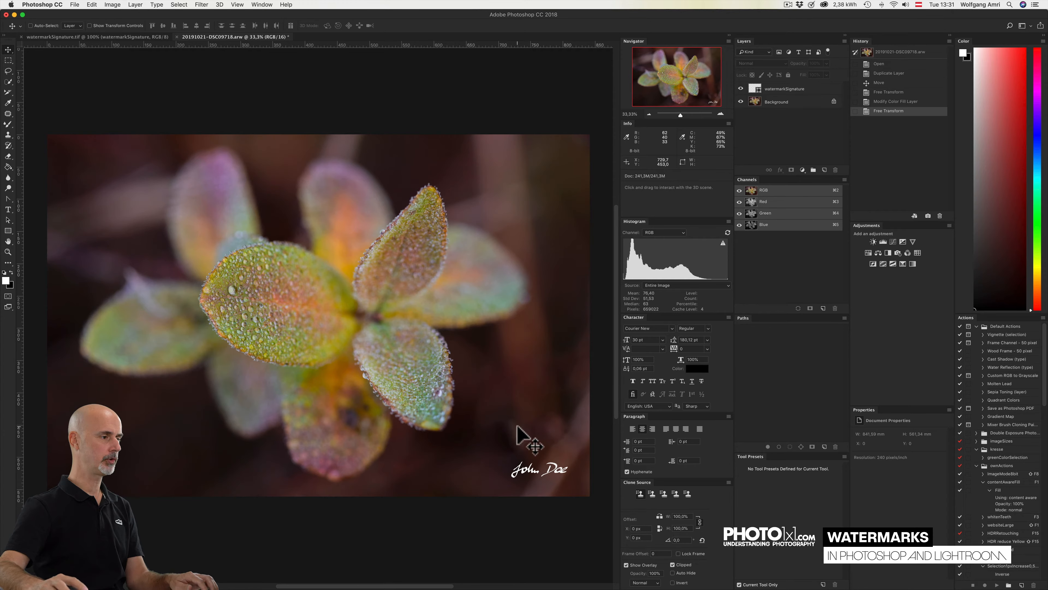
key(t)
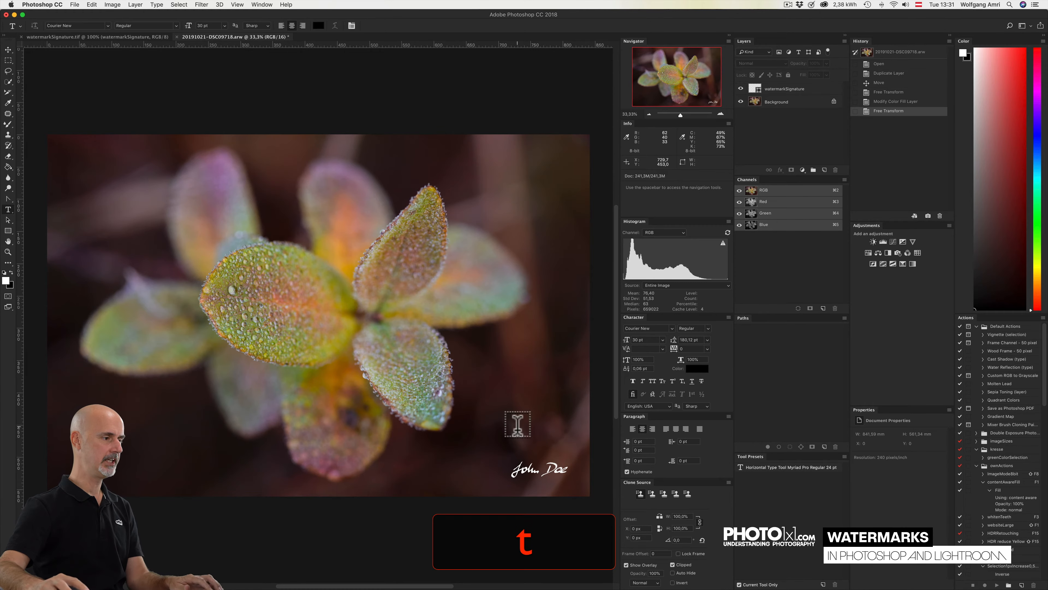
click(522, 482)
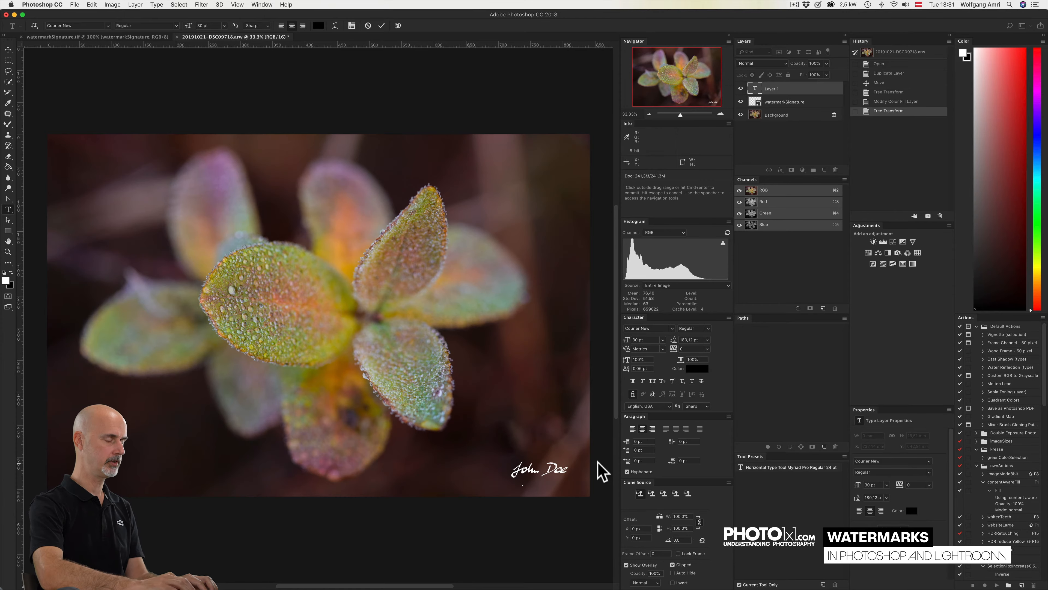
text(www)
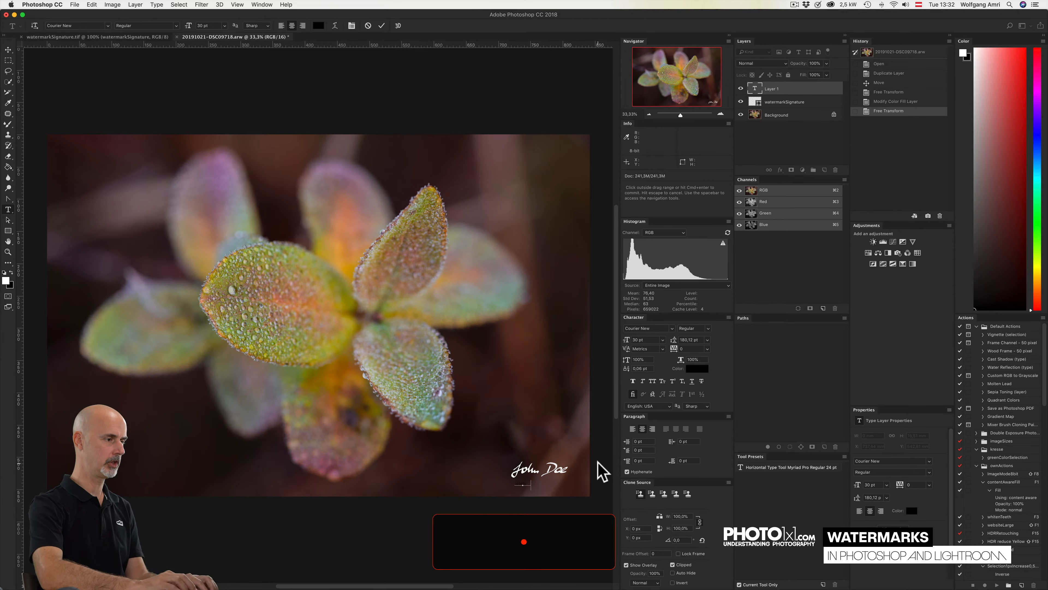
text(.johndoe.com)
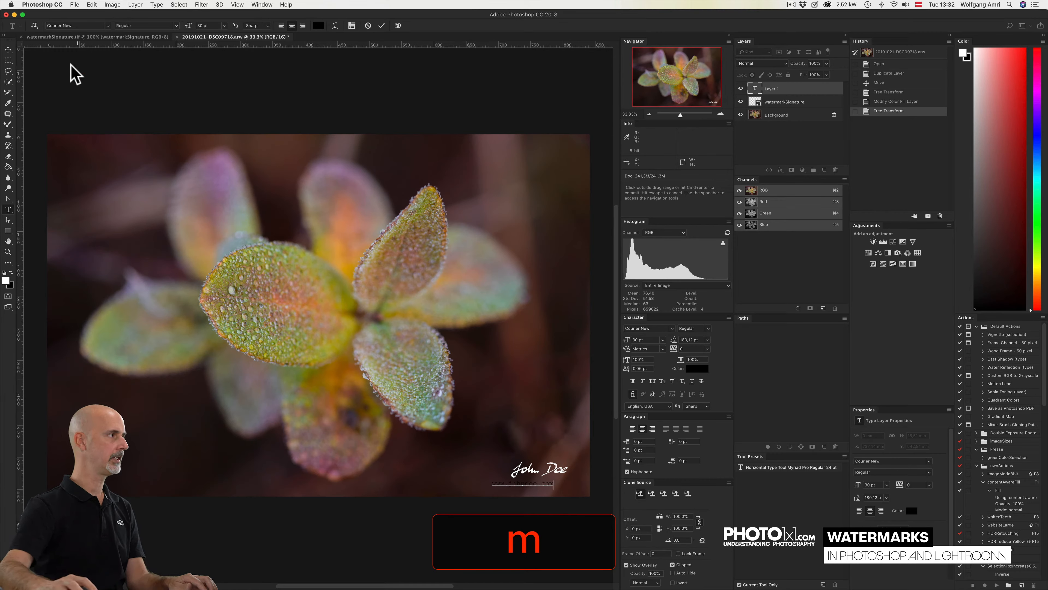
click(8, 50)
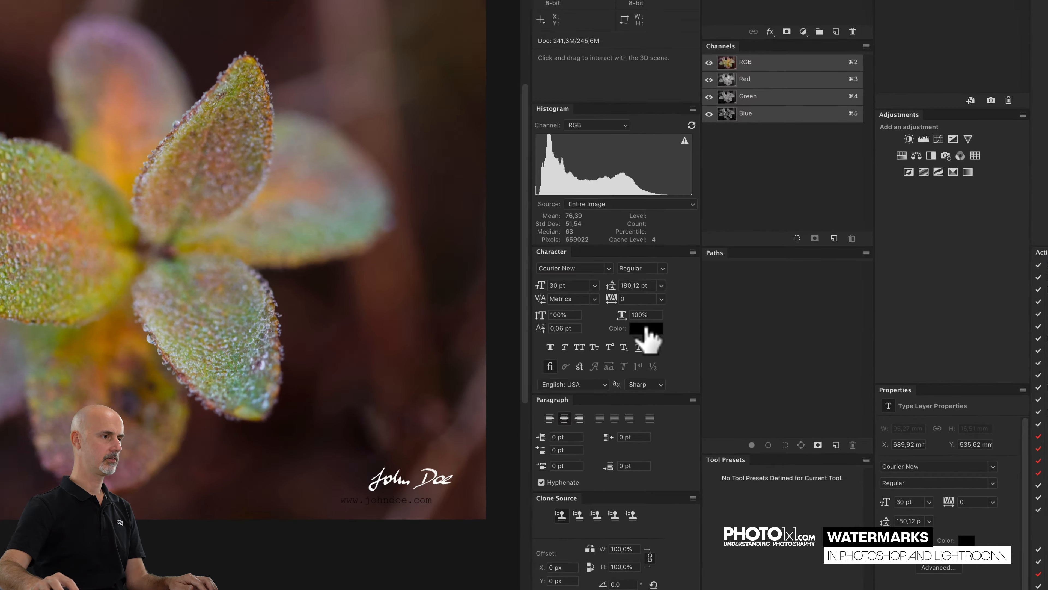
- Change the color of the web address text below the signature to white
click(697, 368)
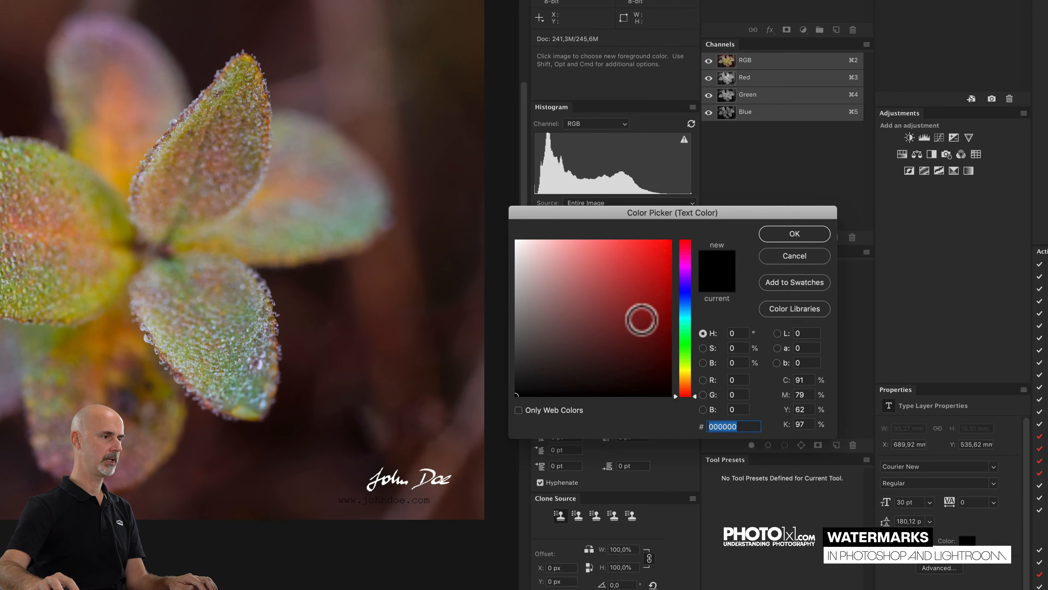
drag(569, 270, 455, 199)
click(795, 235)
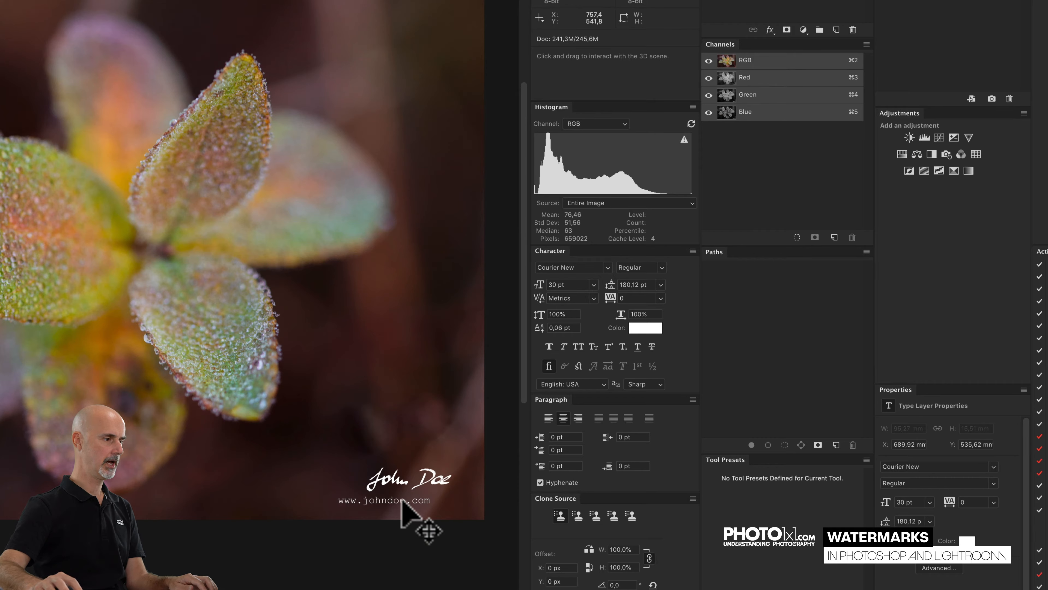
- Set the web address font size to 20 pt and move the text beneath the signature, aligned toward its right end
click(545, 284)
text(20)
key(Return)
drag(397, 500, 425, 494)
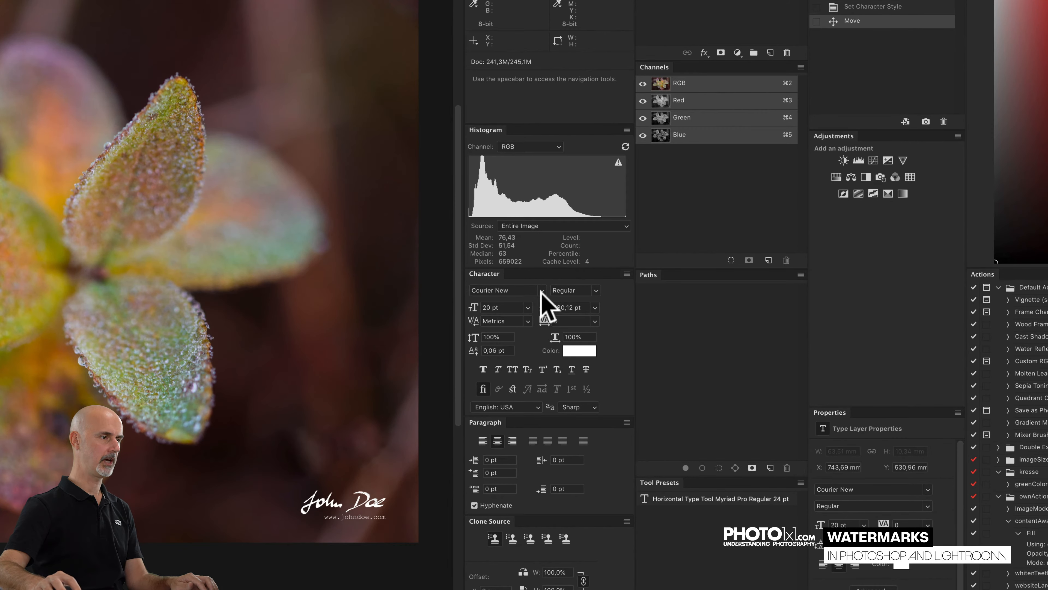
- Browse the installed fonts for the web address text and preview alternatives on the photo
click(540, 290)
scroll(564, 402, down, 10)
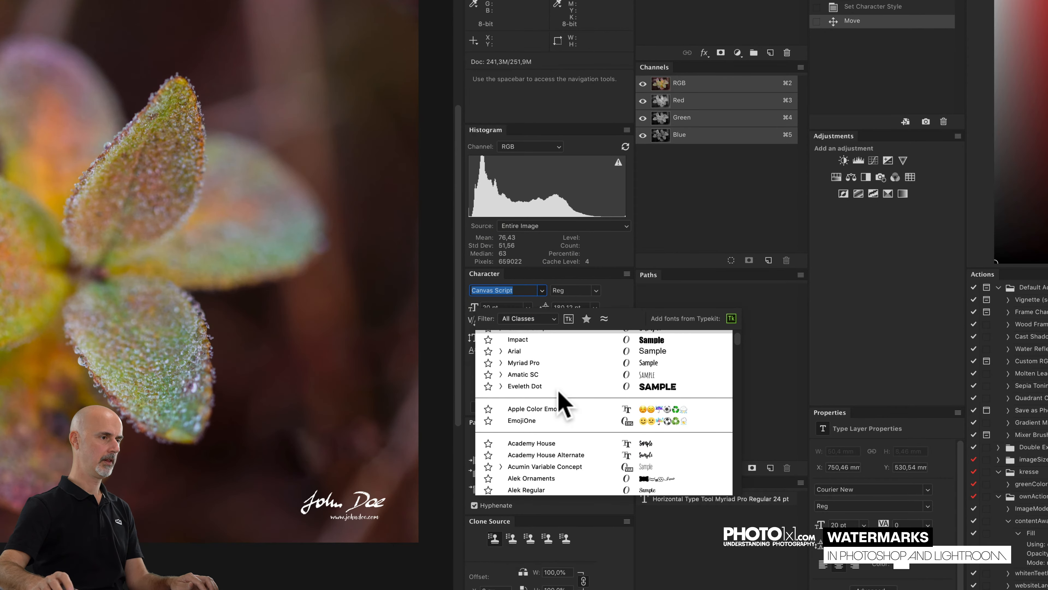
scroll(563, 403, down, 5)
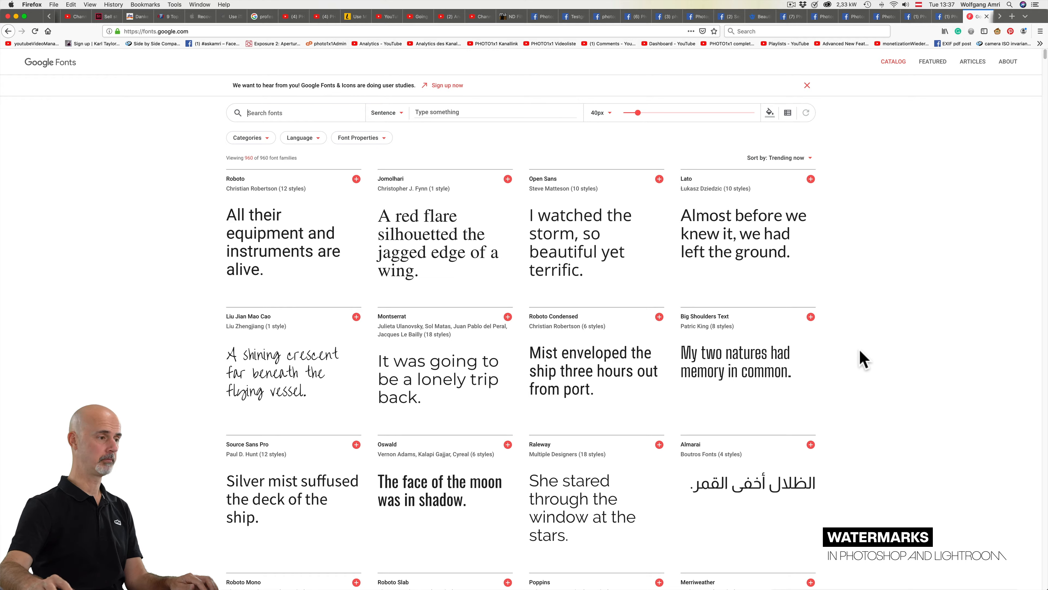
click(263, 140)
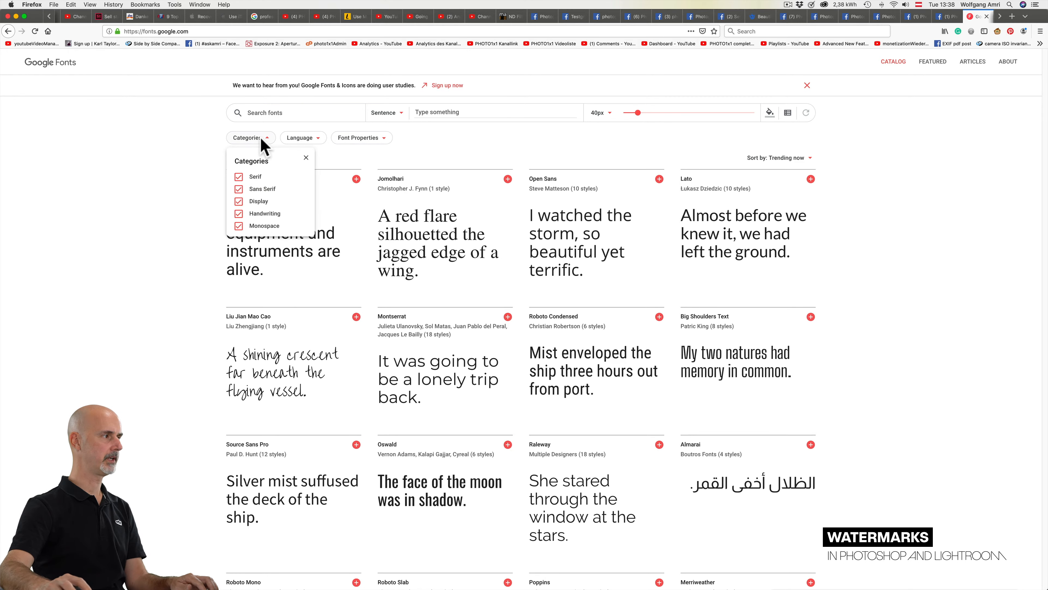
click(239, 214)
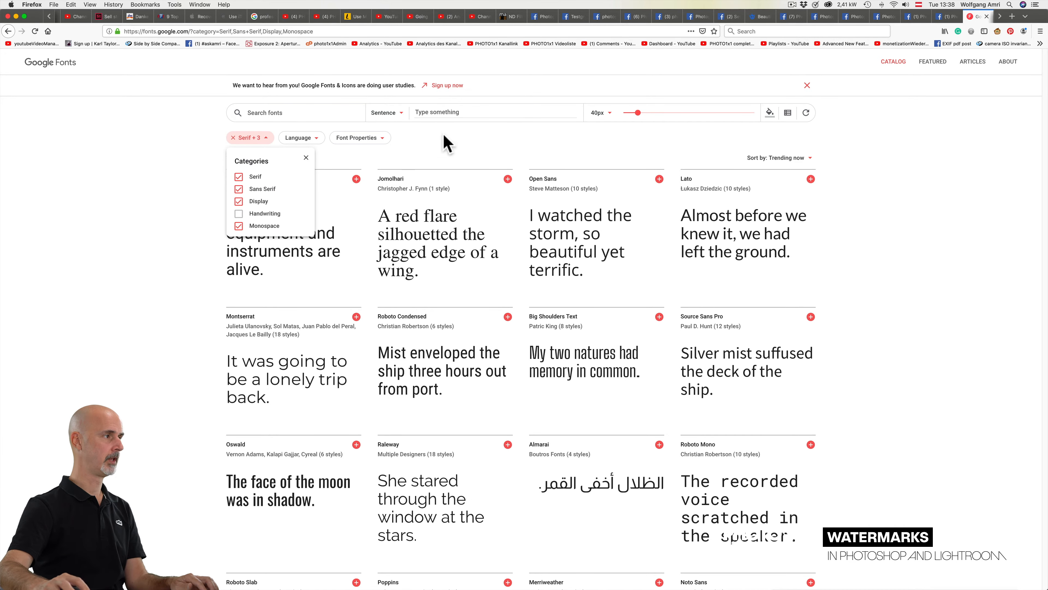
click(459, 111)
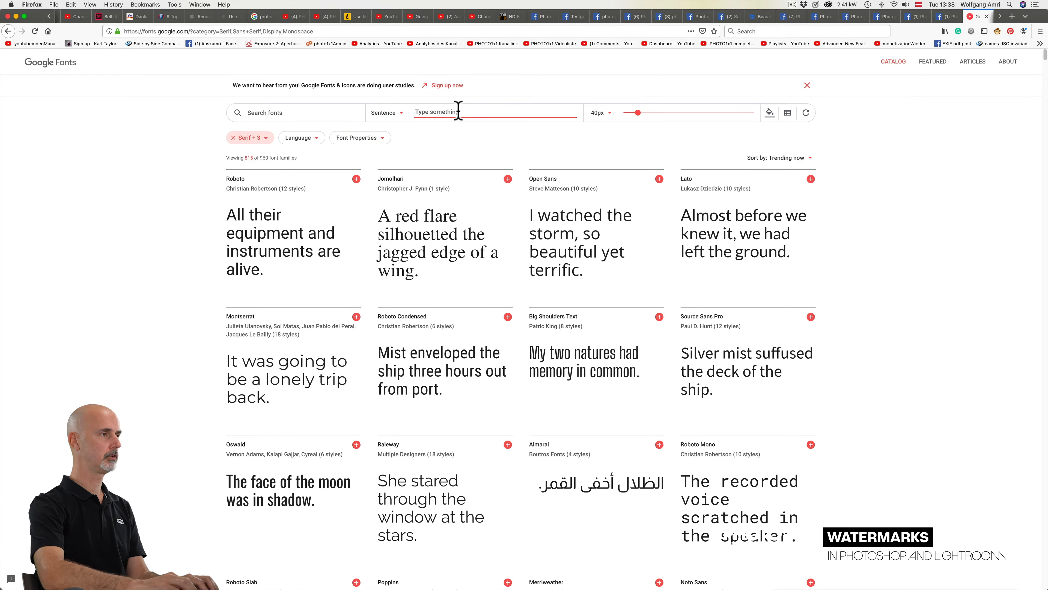
text(www)
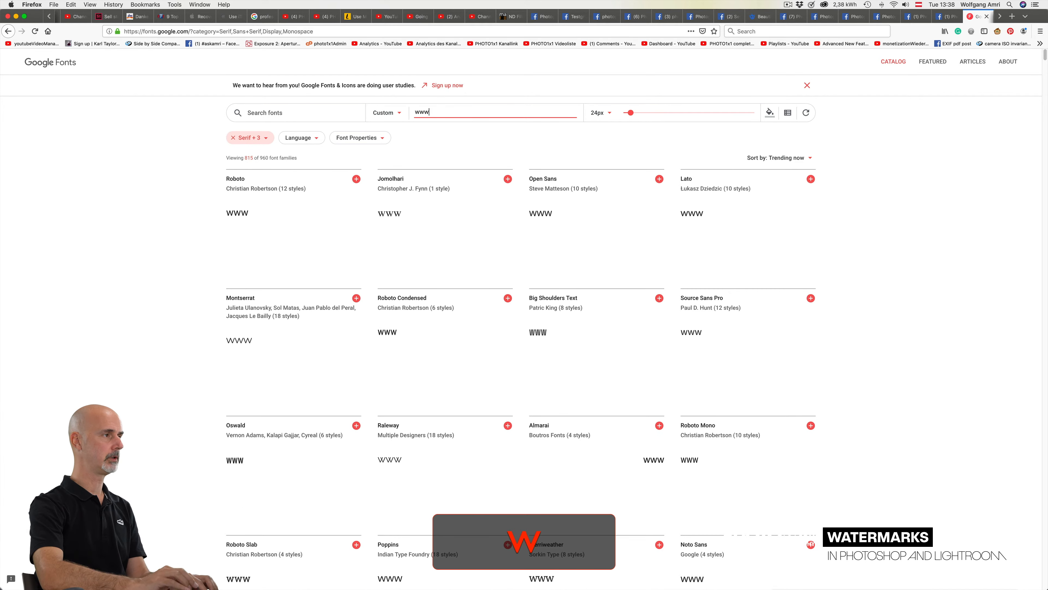
text(.johndoe.com)
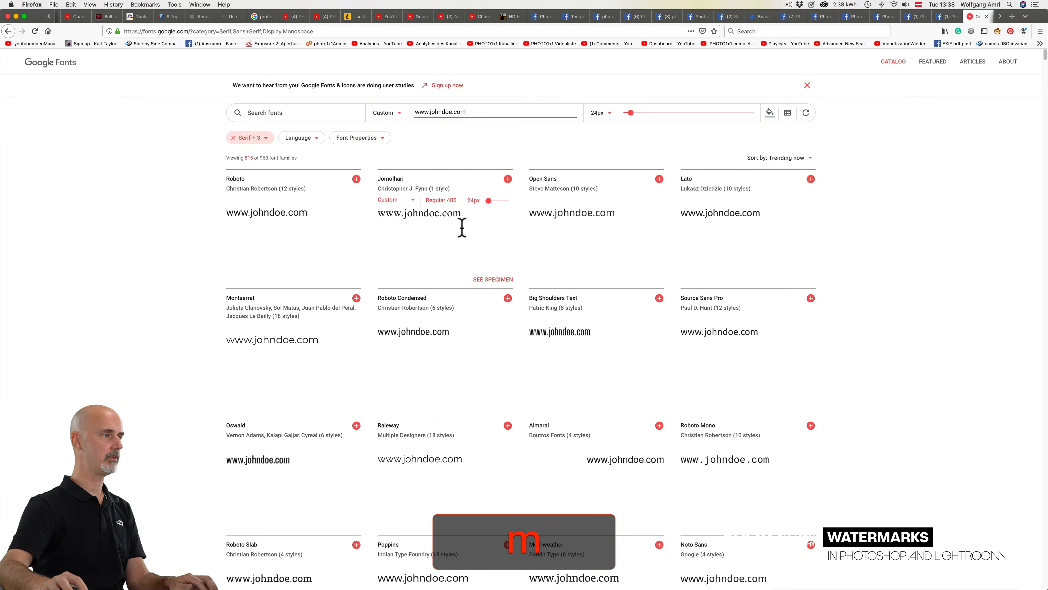
scroll(778, 241, down, 10)
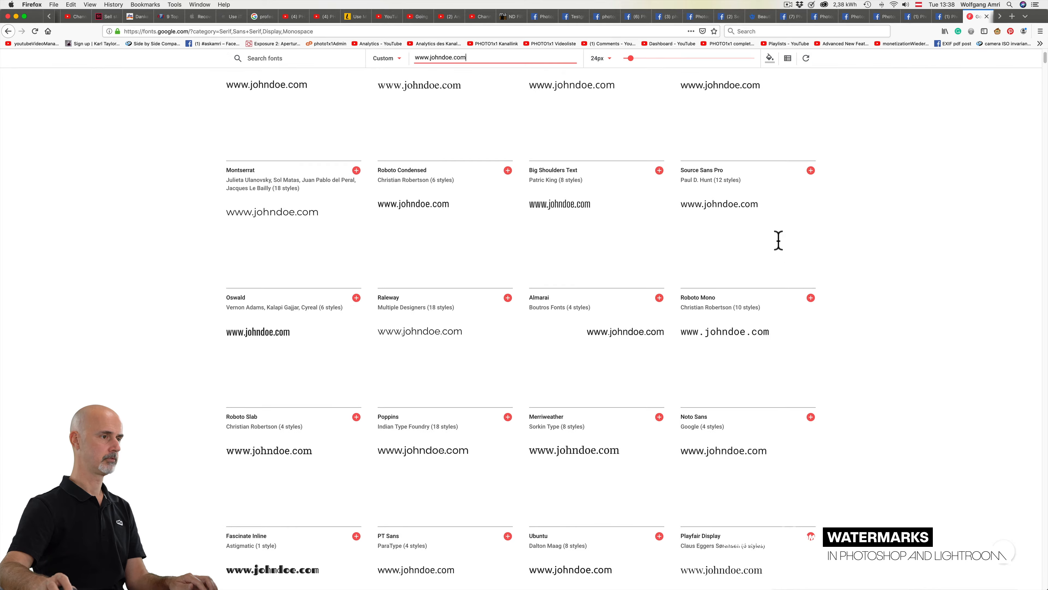
scroll(778, 241, down, 9)
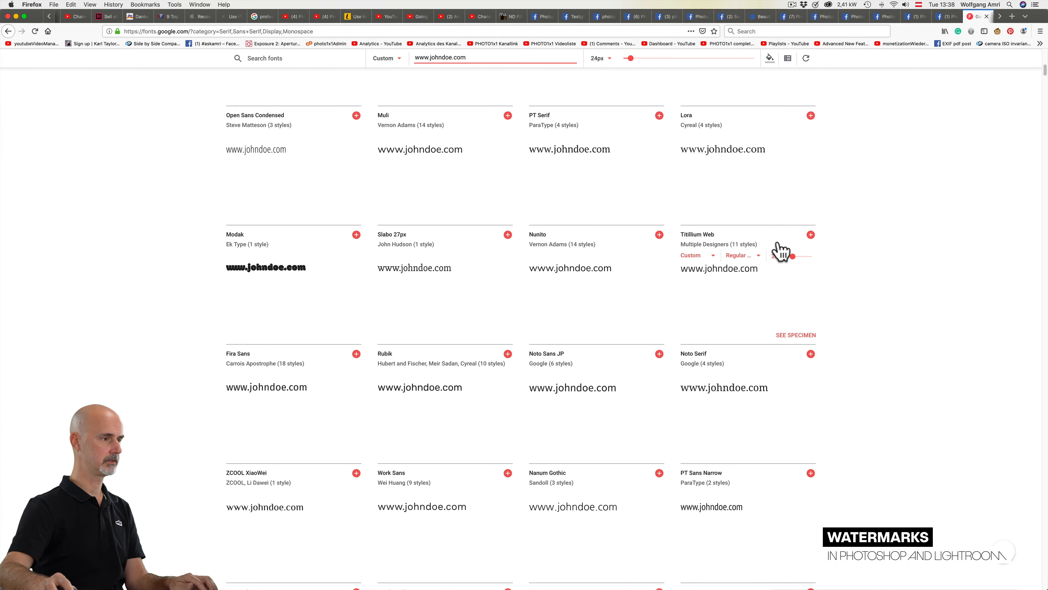
scroll(779, 244, down, 8)
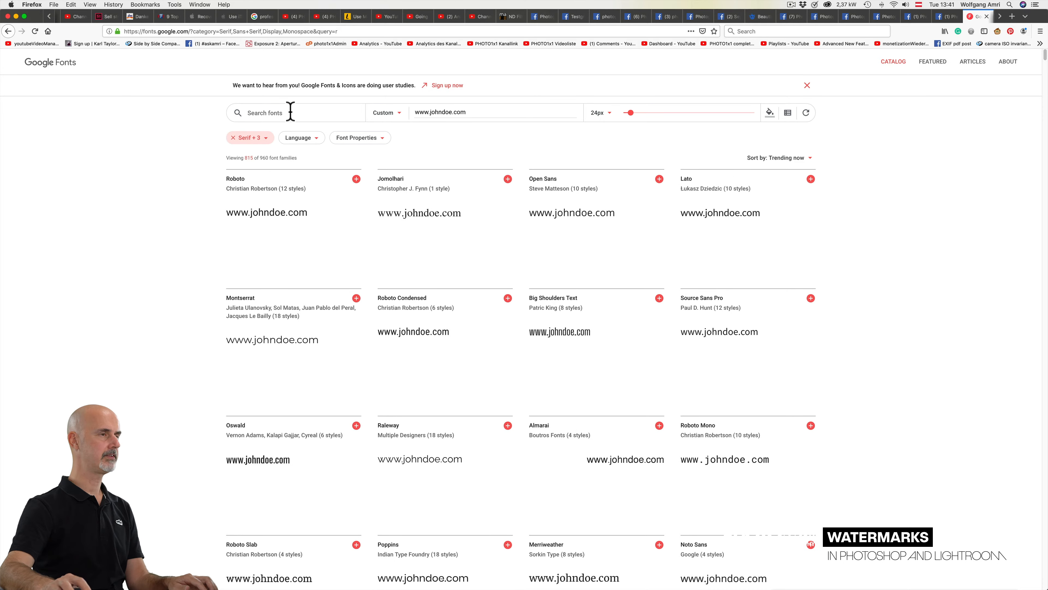
- Search the font catalog for "right" and add the Righteous family to the selection
click(287, 112)
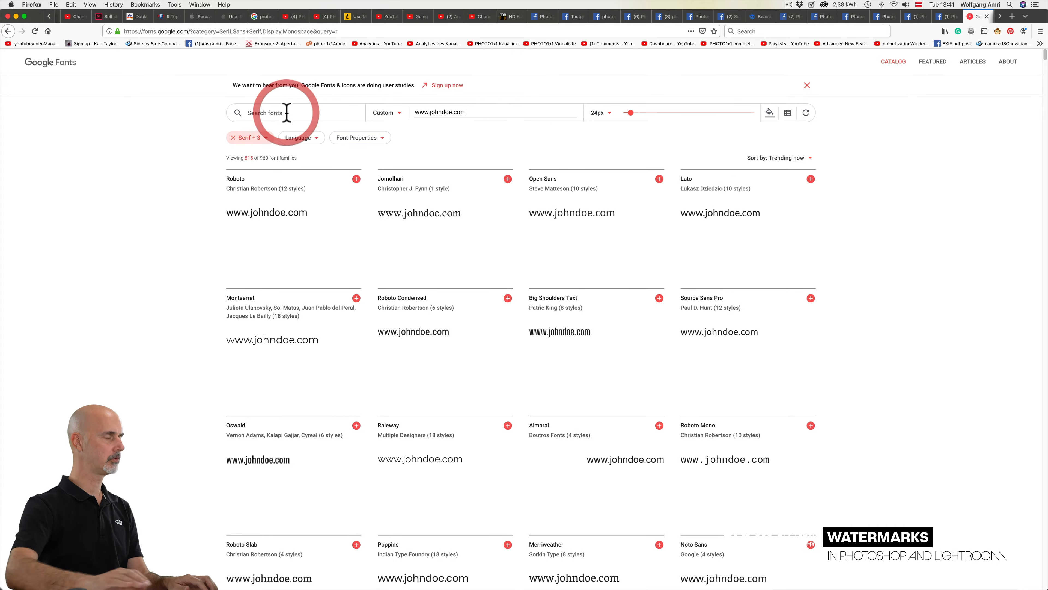
text(right)
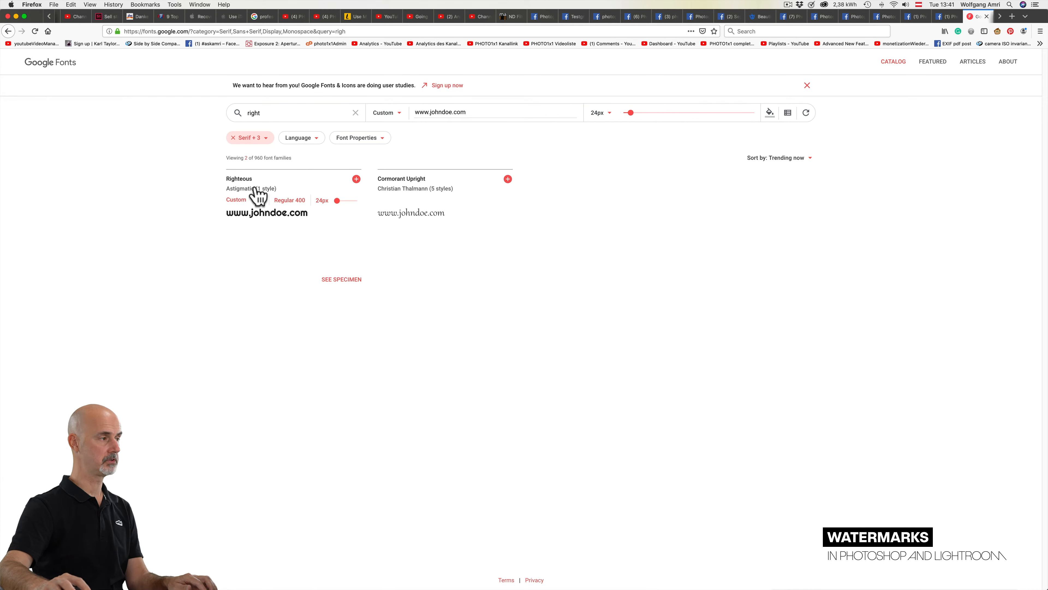
click(355, 179)
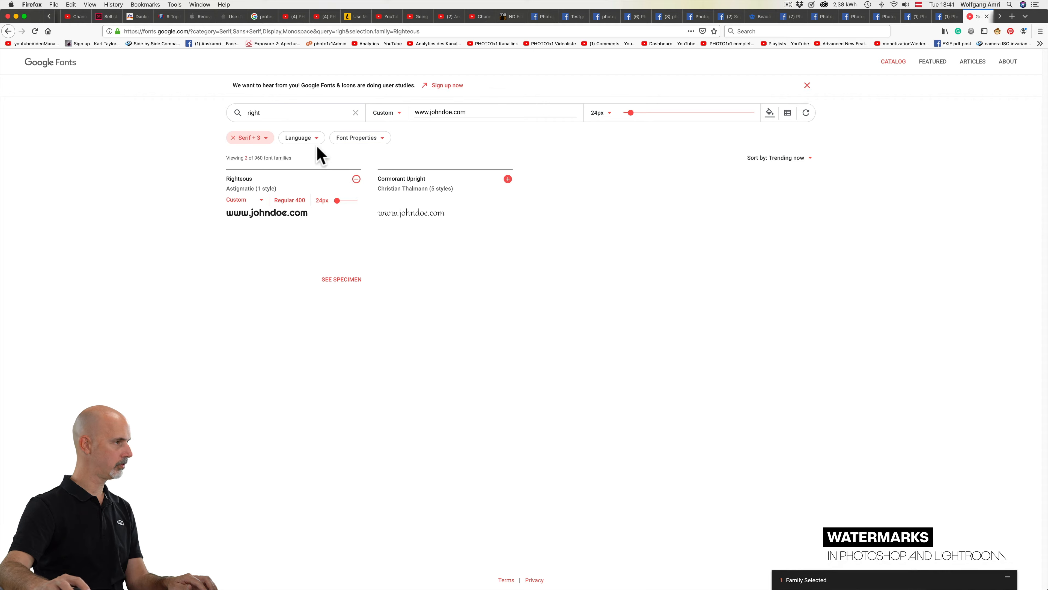
- Search the font catalog for "play" and add the Play family to the selection
drag(276, 110, 217, 108)
text(p)
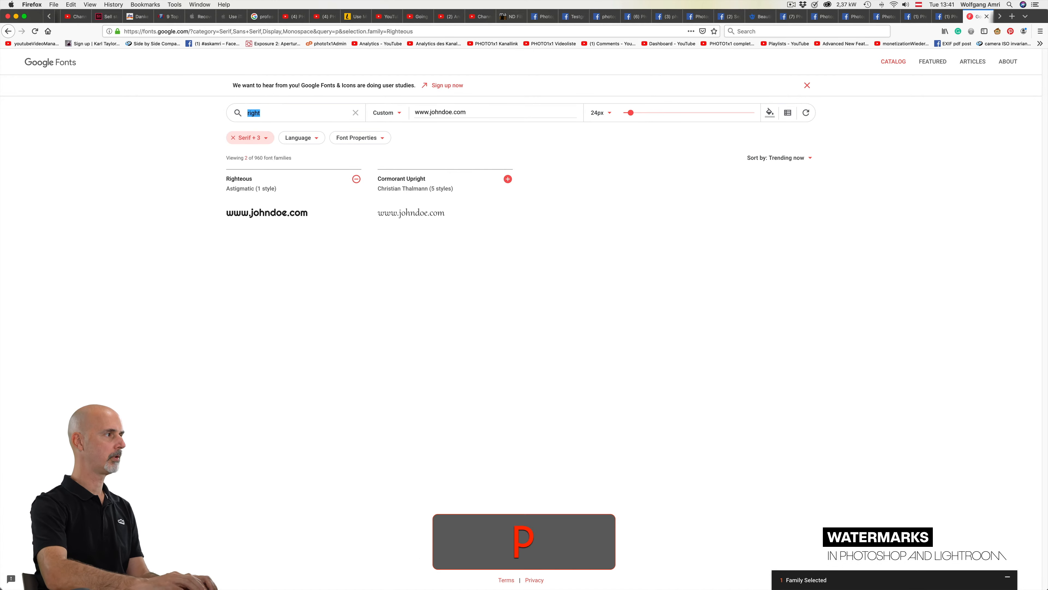
text(lay)
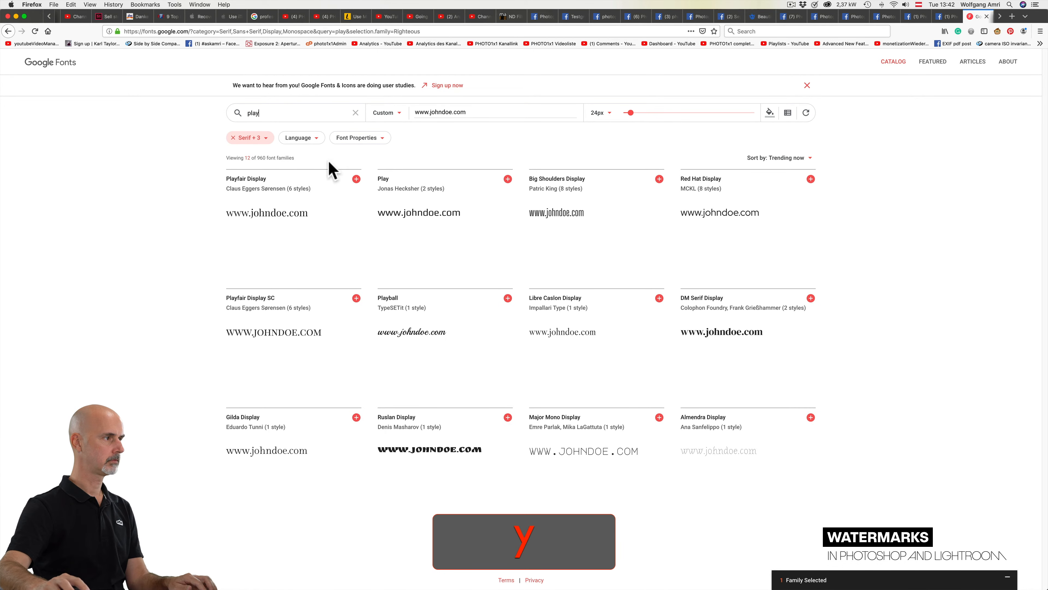
click(508, 178)
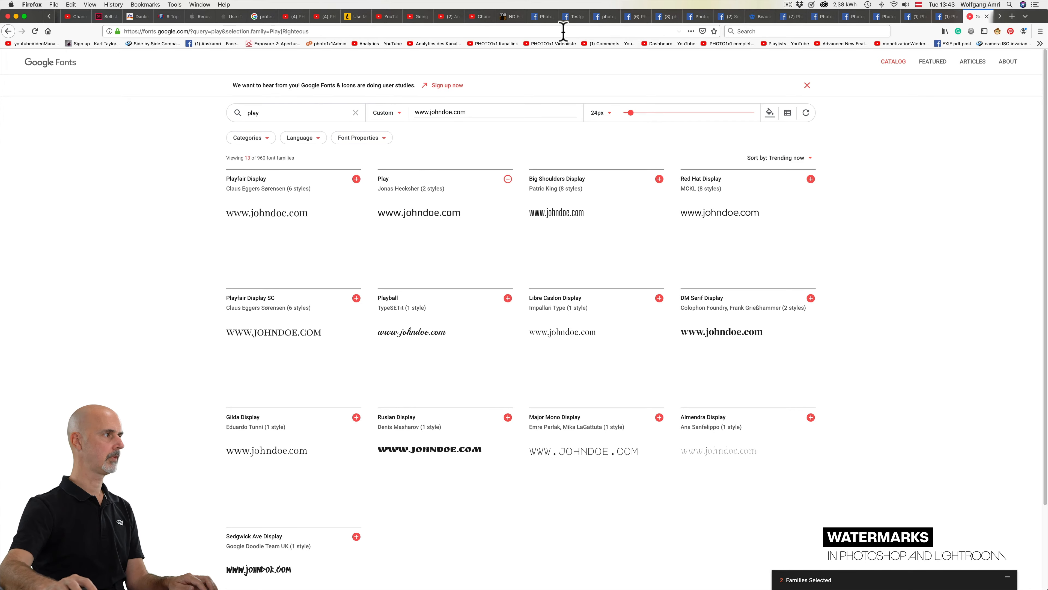
- Search the font catalog for "patua" and add the Patua One family to the selection
drag(270, 112, 236, 110)
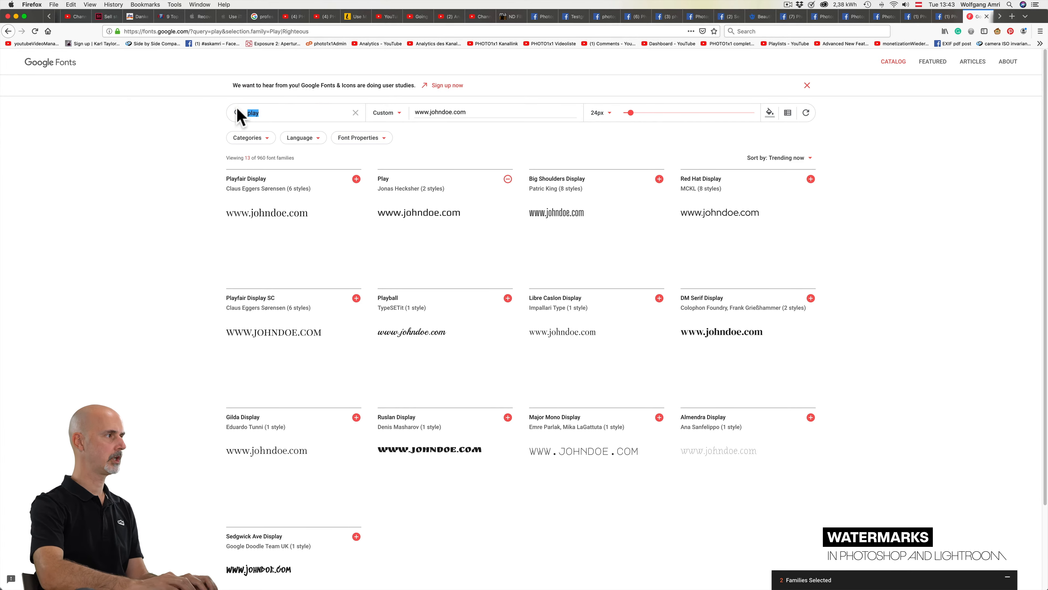
text(patua)
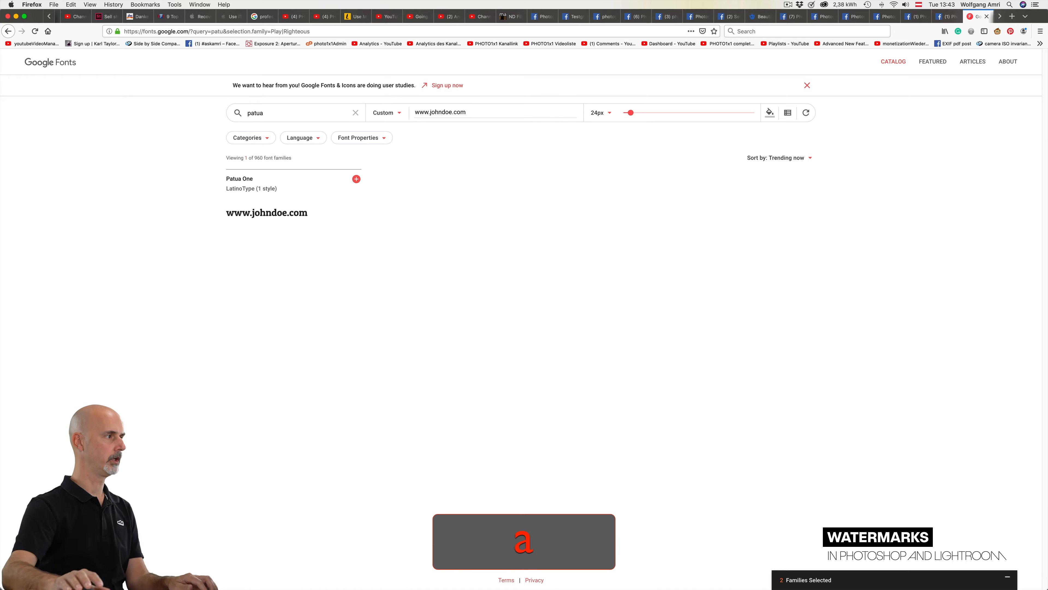
click(356, 180)
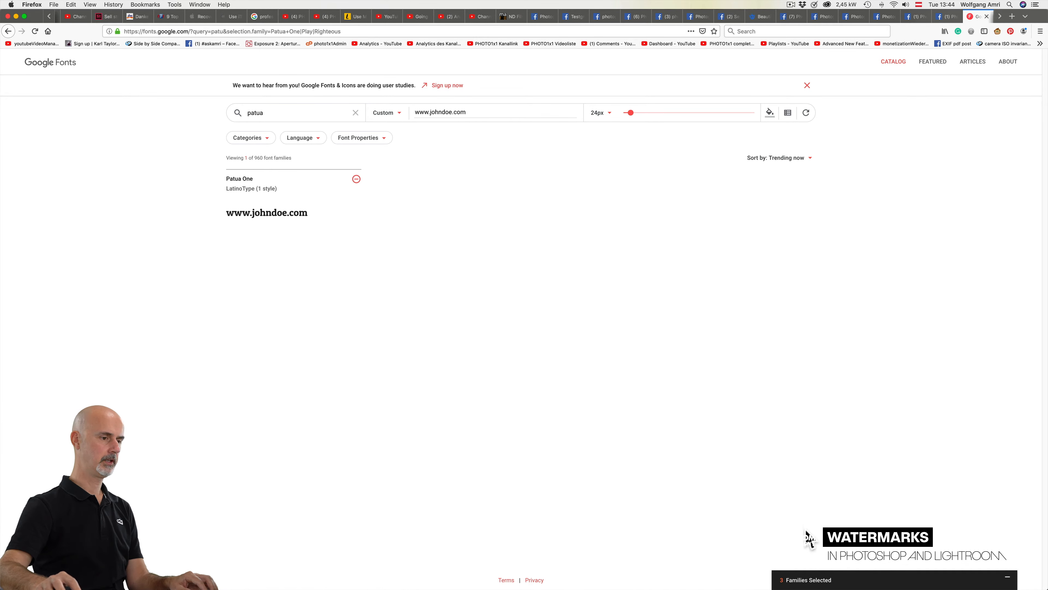
- Include the bold 700 style of Play in the selected families and download the selection as fonts.zip, saving the file
click(806, 579)
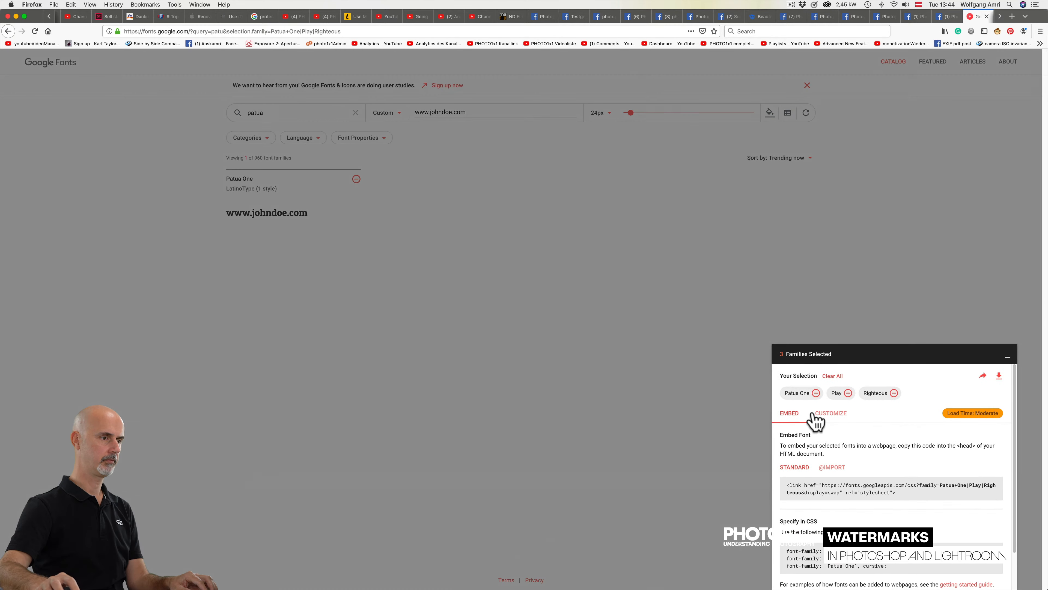
click(828, 414)
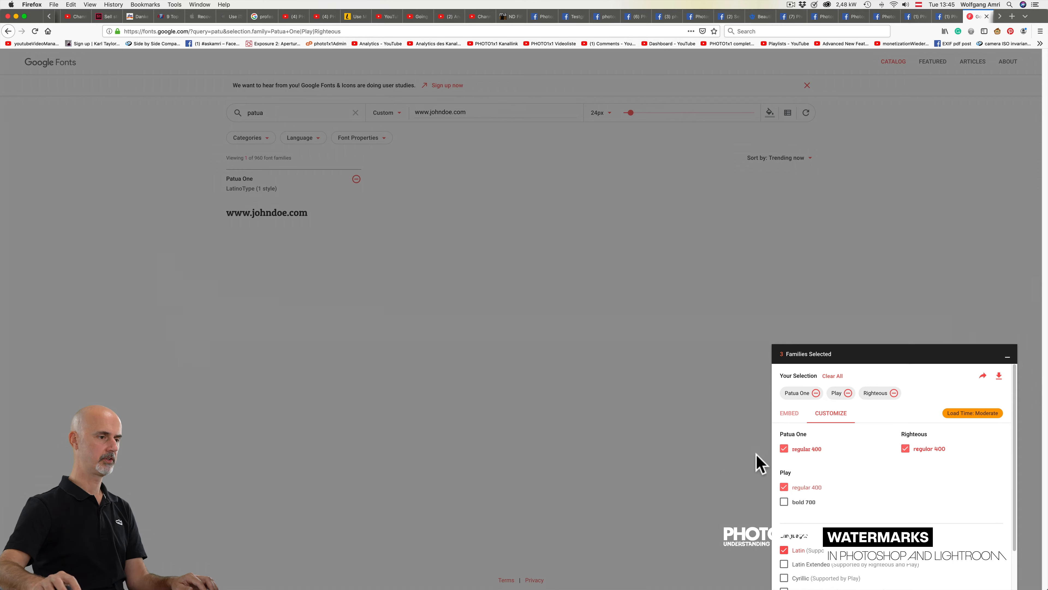
click(784, 502)
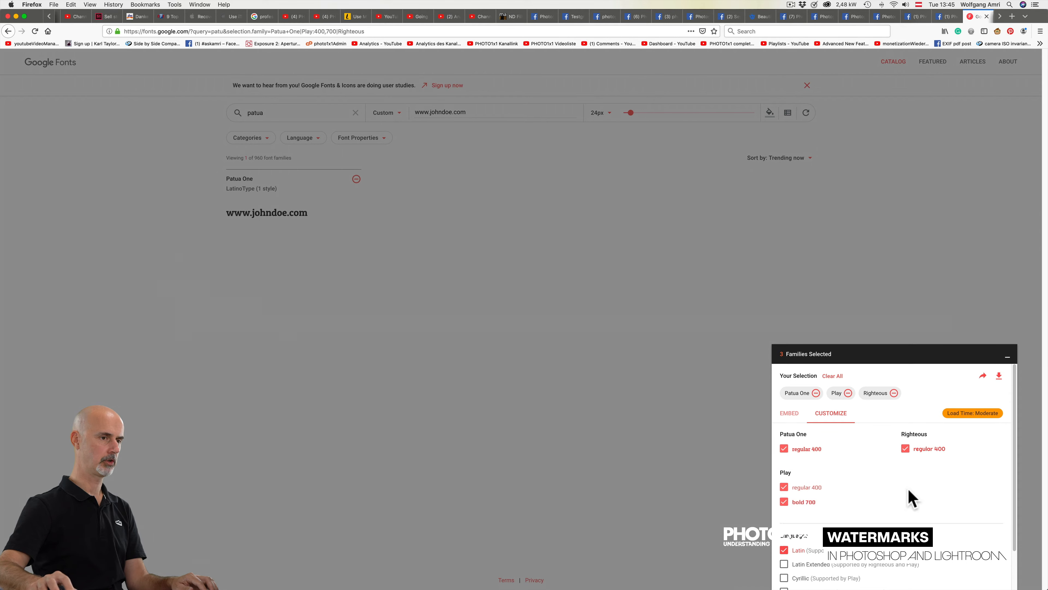
click(999, 375)
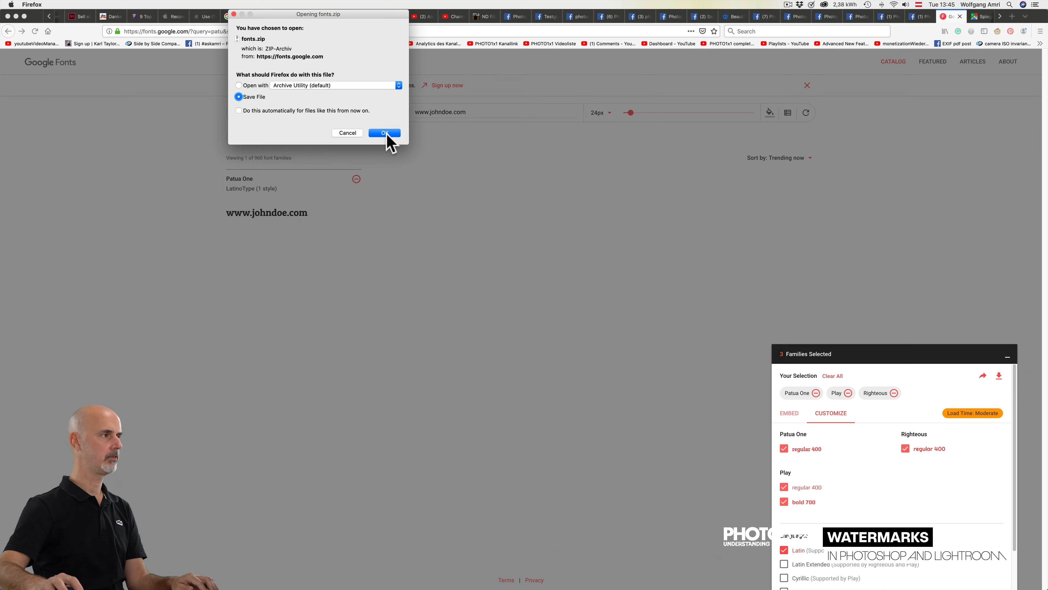
click(384, 132)
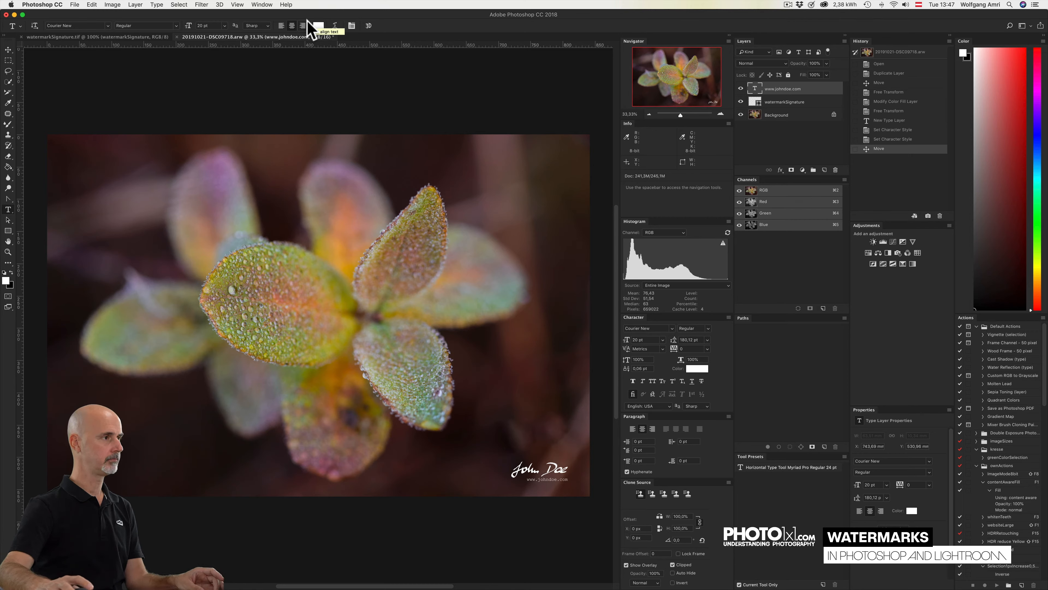
- Switch to Photoshop, save the watermarked leaves photo and quit the program
key(super+s)
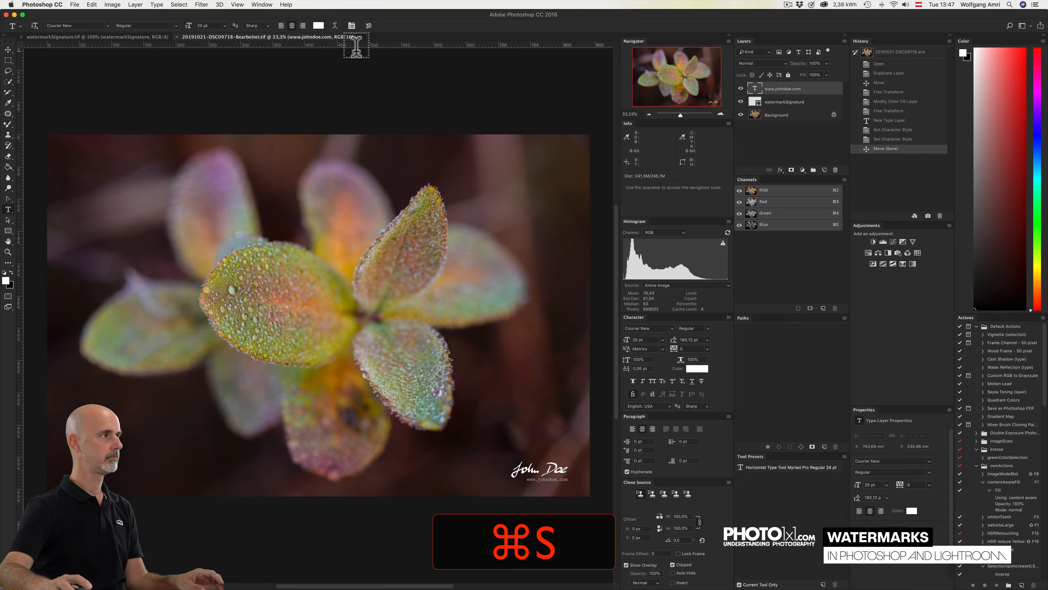
click(40, 4)
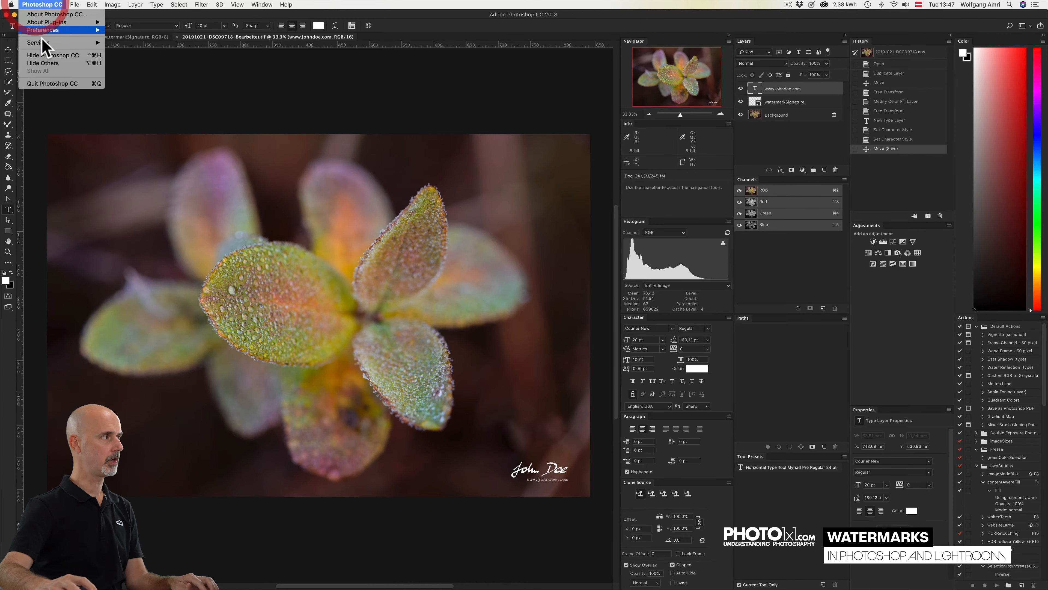
click(48, 84)
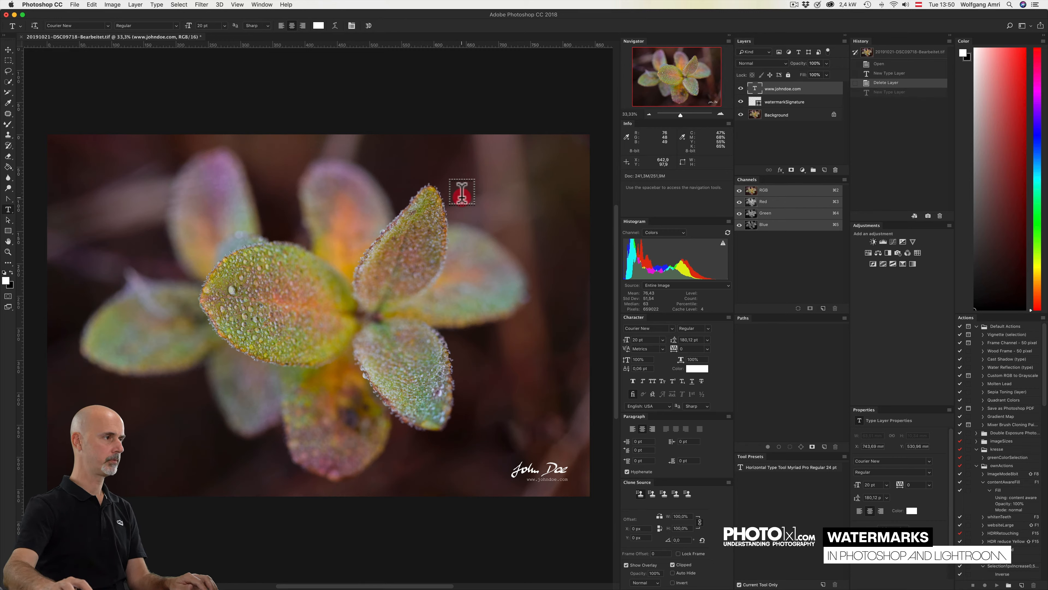
- Add a new text layer containing only the signature's first name, just right of the upper leaf's tip
shift+click(462, 192)
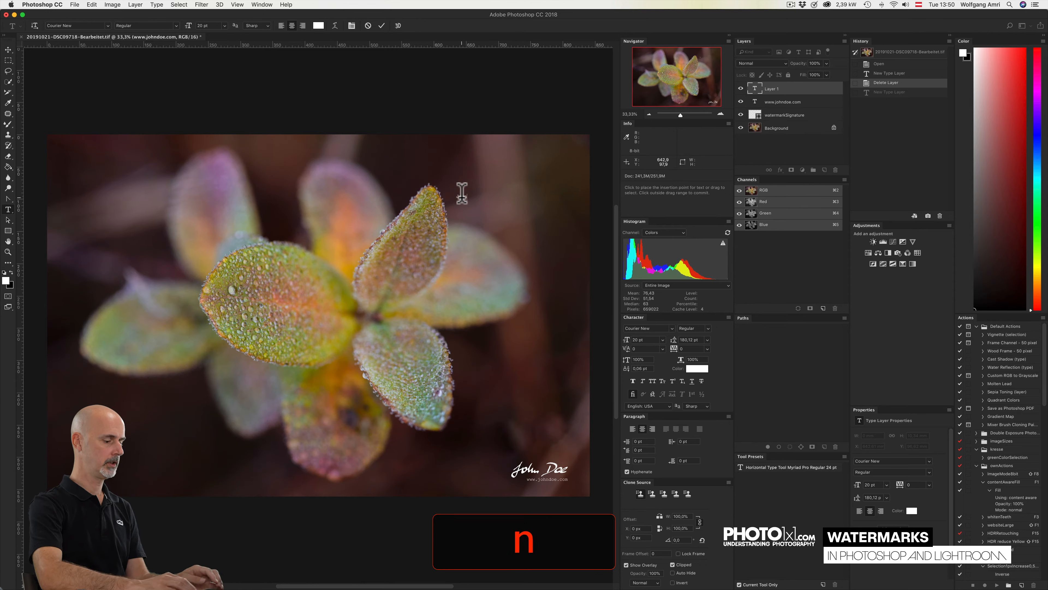
key(super+n)
key(super+Return)
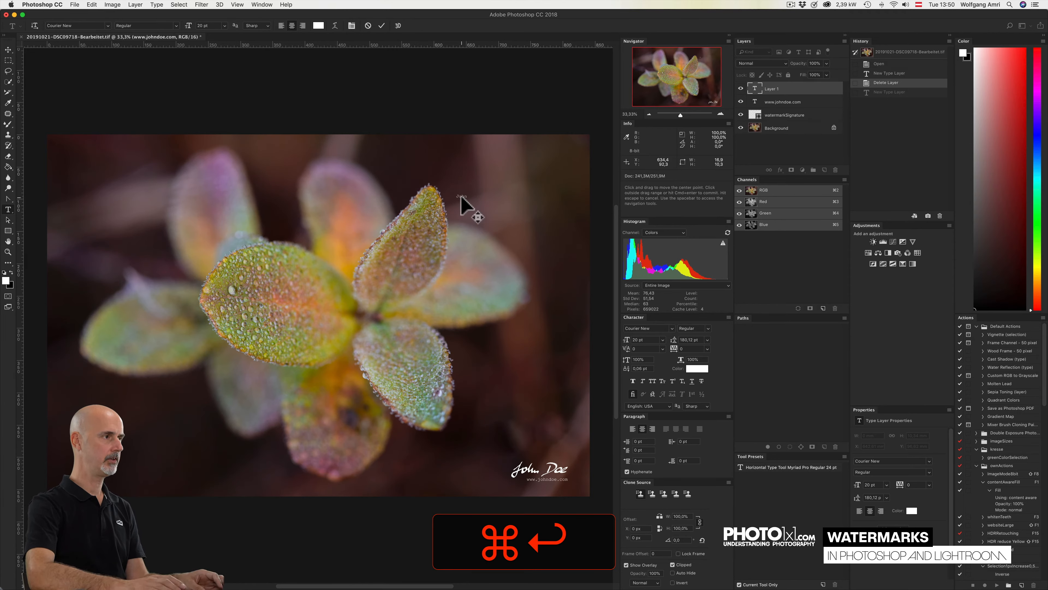
- Add a separate text layer containing the signature's last name, directly to the right of the first name
click(476, 194)
text(Doe)
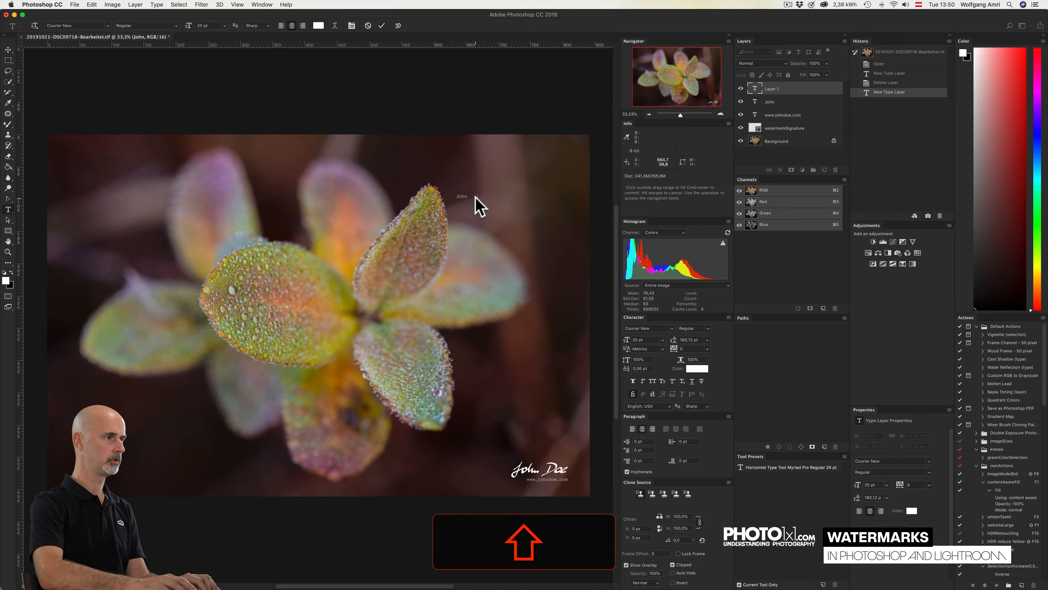
key(super+e)
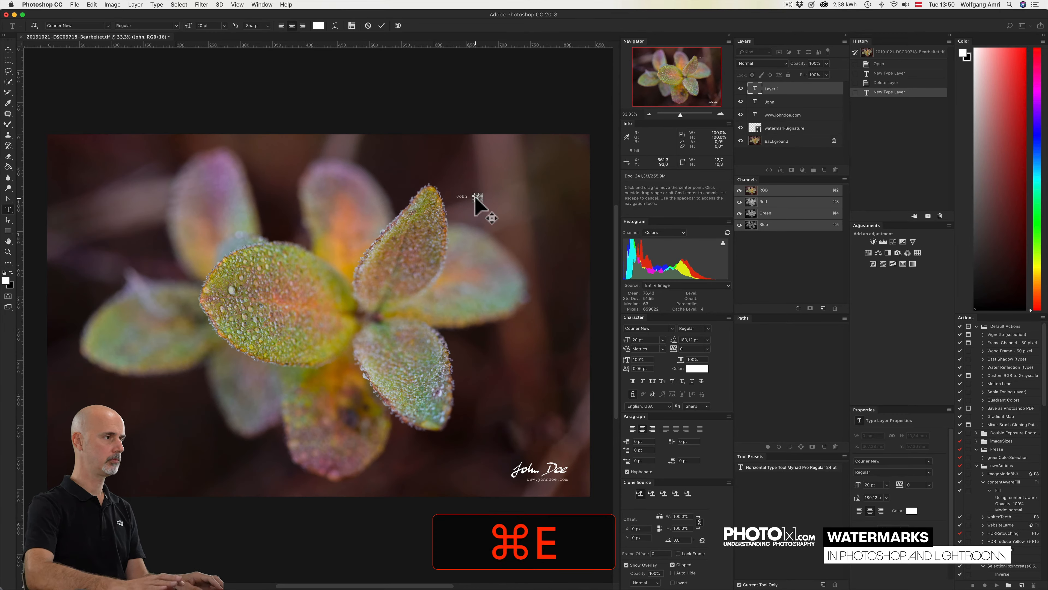
key(super+Return)
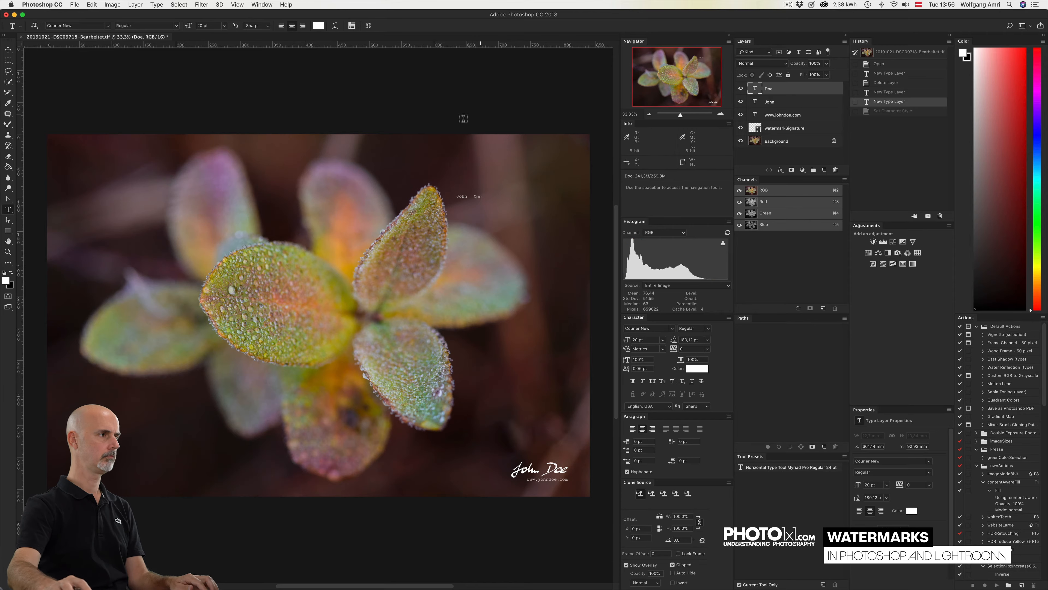
- Make the last-name text bold, enlarge both name layers together, and place the last name directly against the first name
click(647, 328)
click(656, 358)
shift+click(784, 102)
key(super+t)
drag(481, 198, 497, 215)
key(Return)
click(769, 89)
- Duplicate the first-name text layer, place the copy below the name, and change its text to "Photography"
click(769, 102)
key(super+j)
key(t)
click(479, 215)
key(super+a)
text(Photography)
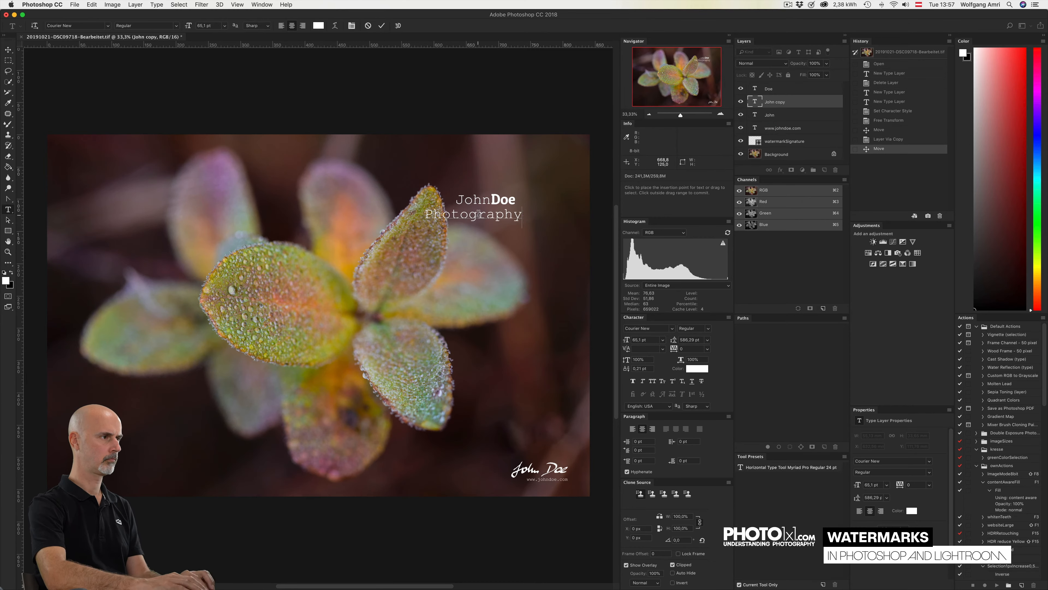
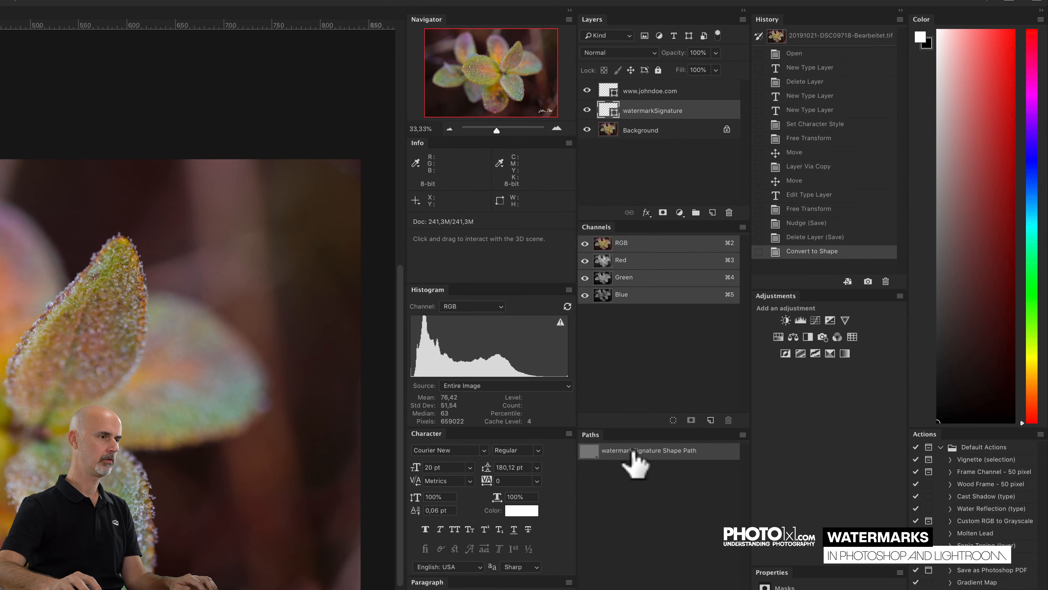
- Save the signature layer's shape path as watermarkSignaturePath
double_click(633, 454)
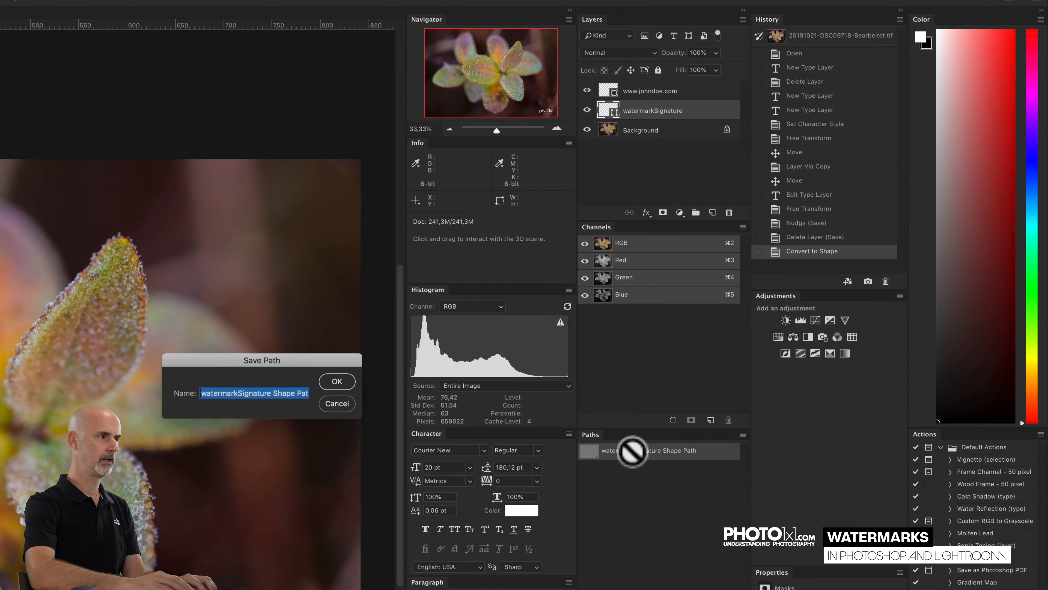
text(w)
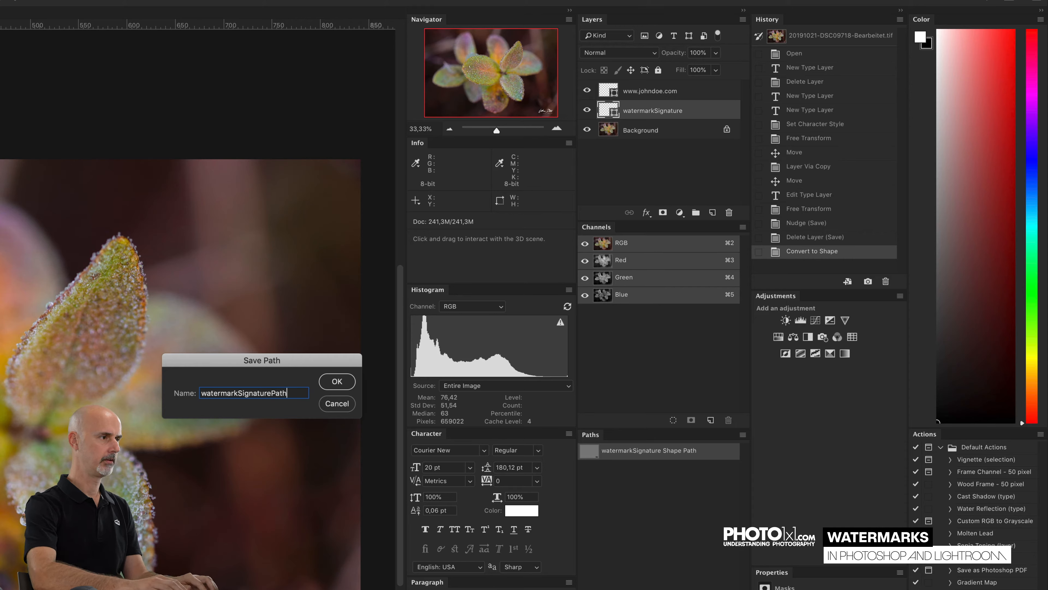
key(Return)
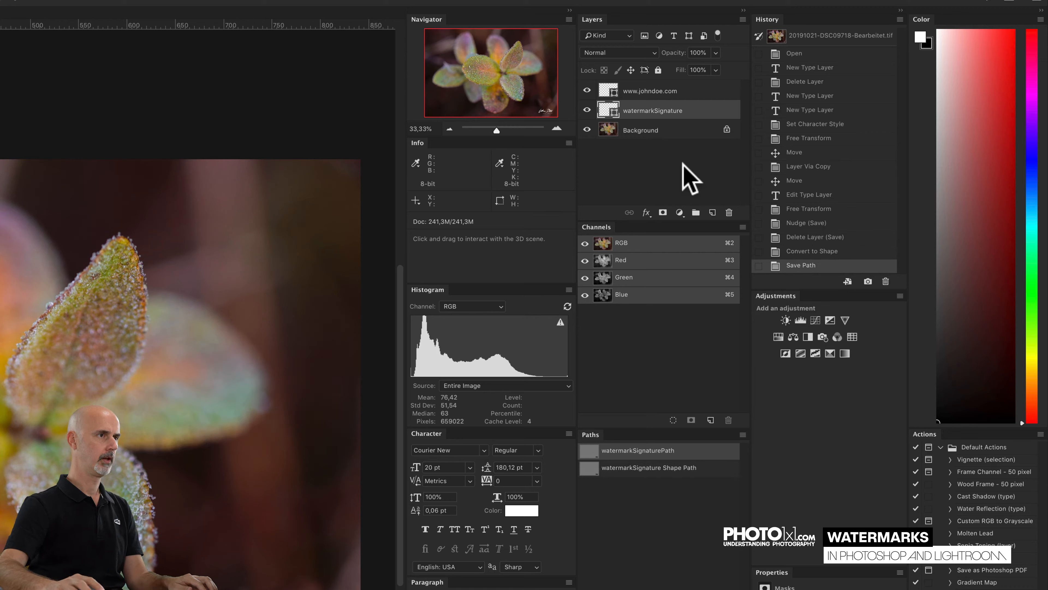
- Save the web address layer's shape path as watermarkWebAdressPath
click(653, 90)
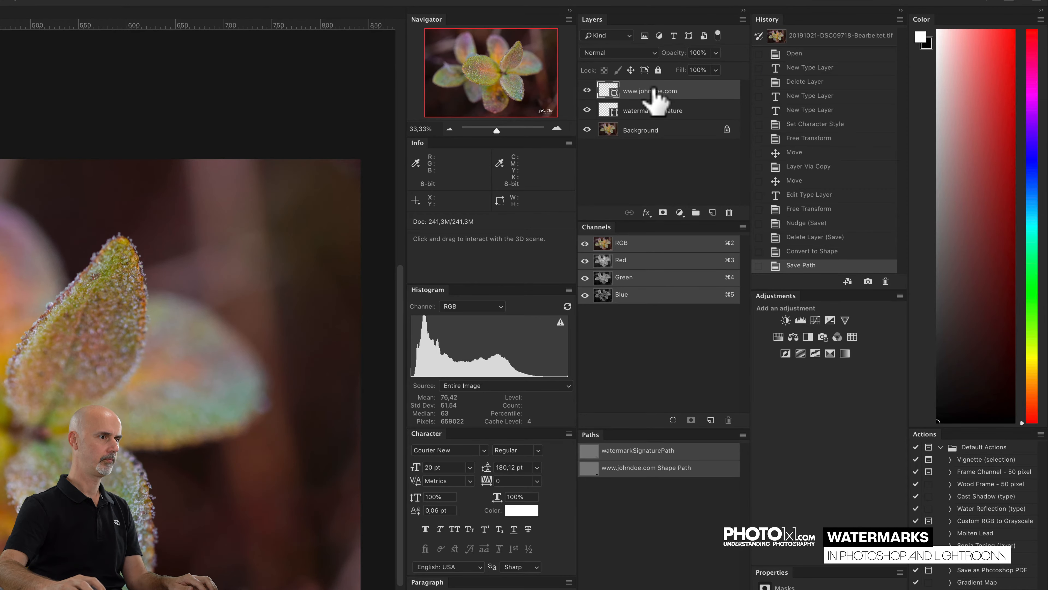
double_click(631, 470)
text(w)
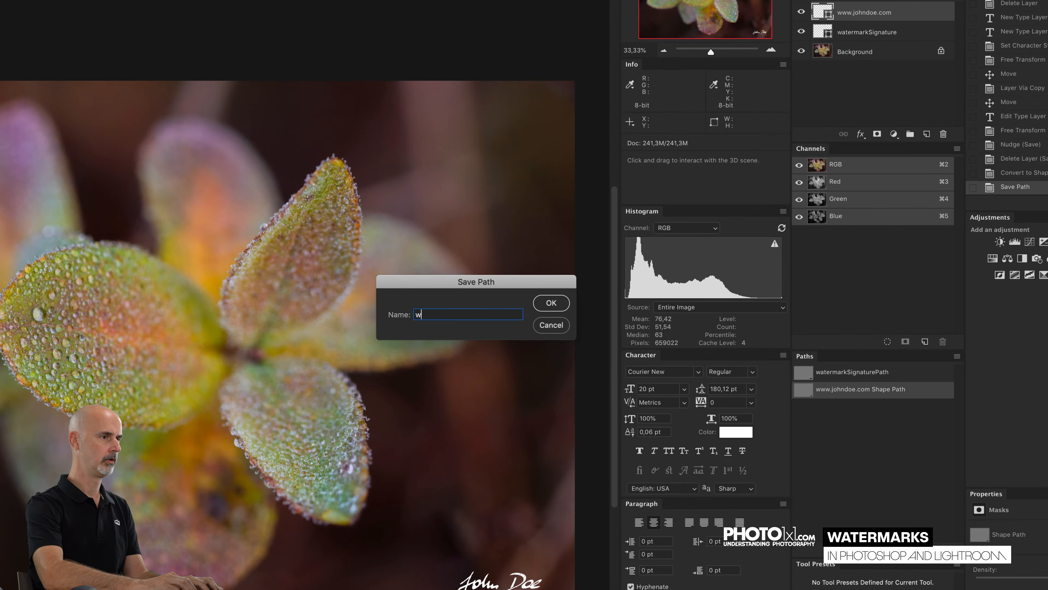
text(atermarkWebAdressPath)
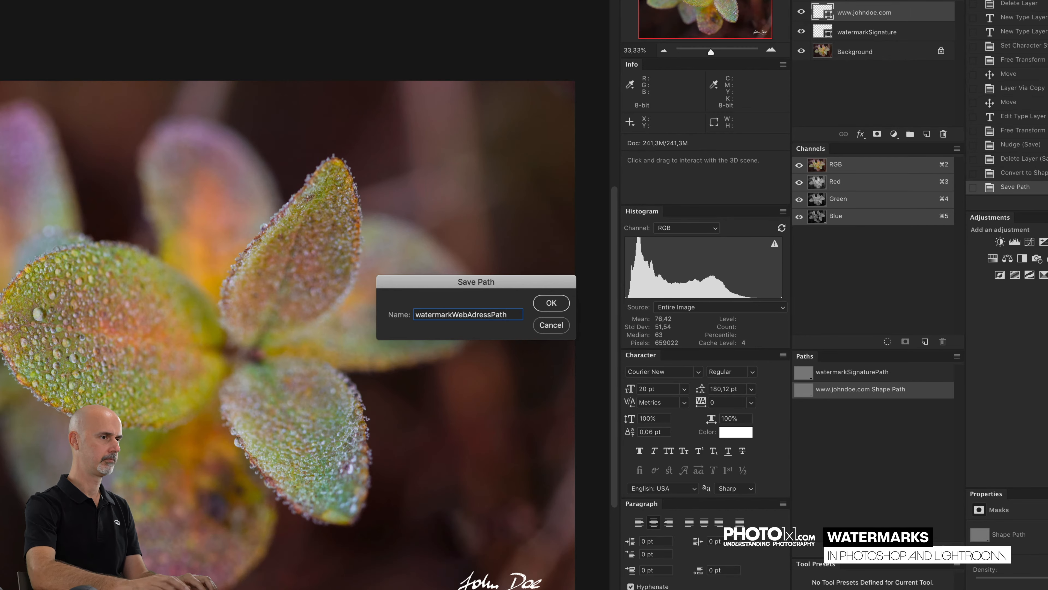
key(Return)
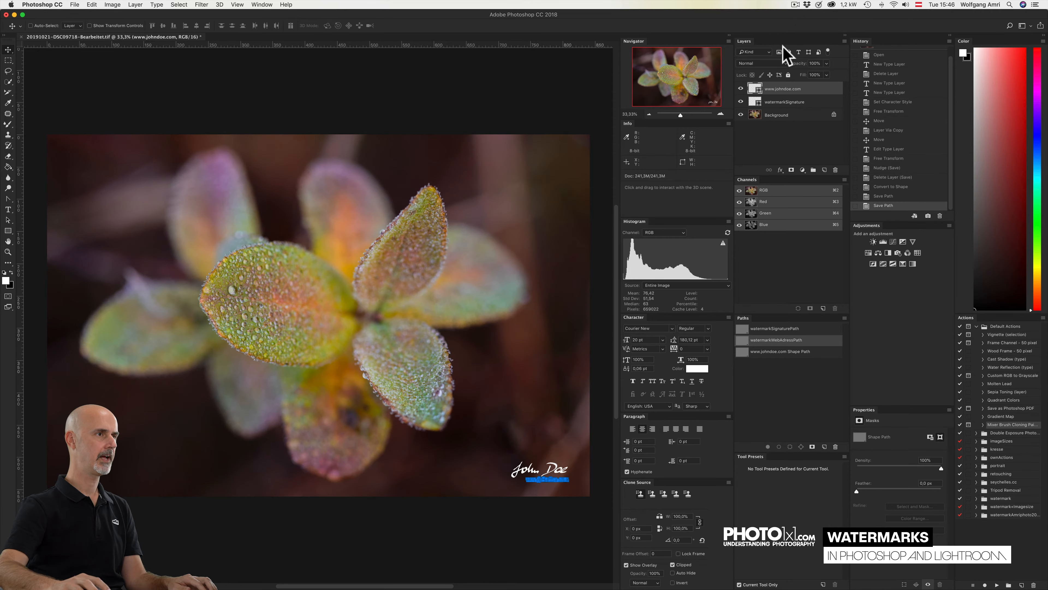
- Delete the web address and signature shape layers together, leaving only the Background layer
shift+click(776, 104)
click(835, 170)
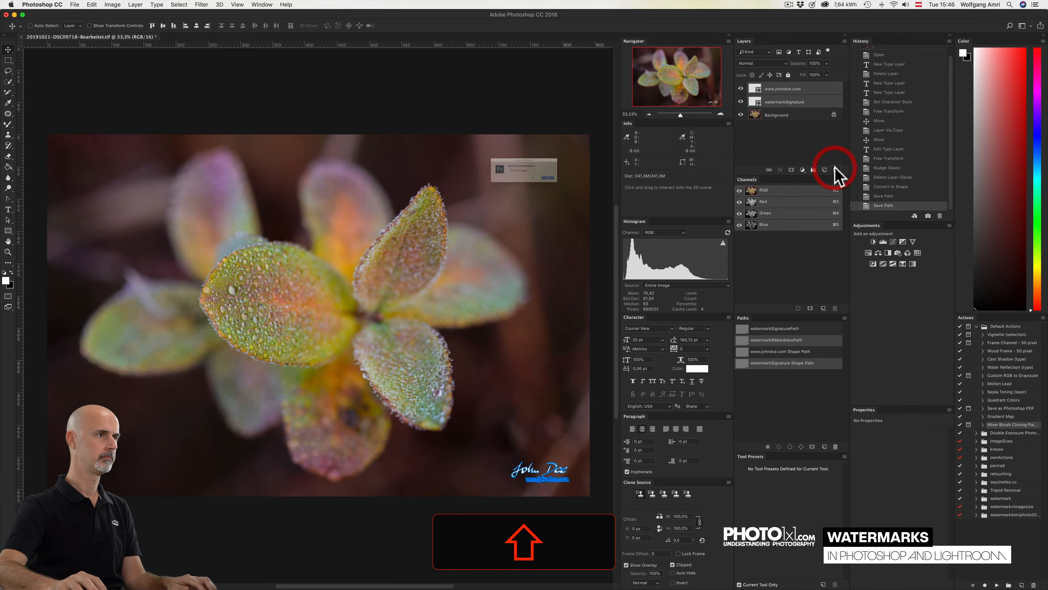
click(585, 190)
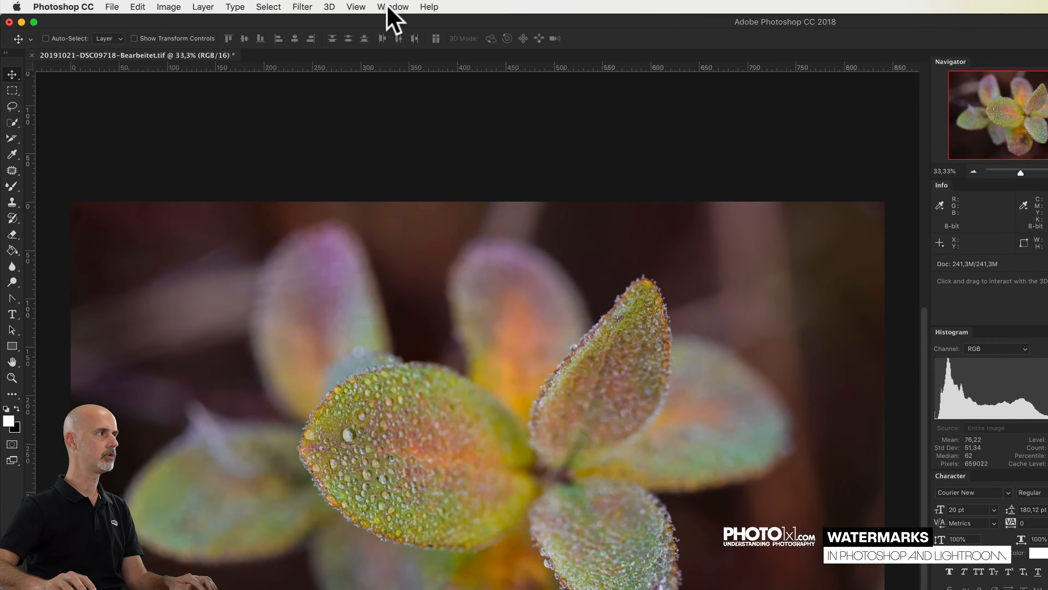
- Start recording a new action named watermarkSignature in the Default Actions set, assigned to function key F7
click(260, 5)
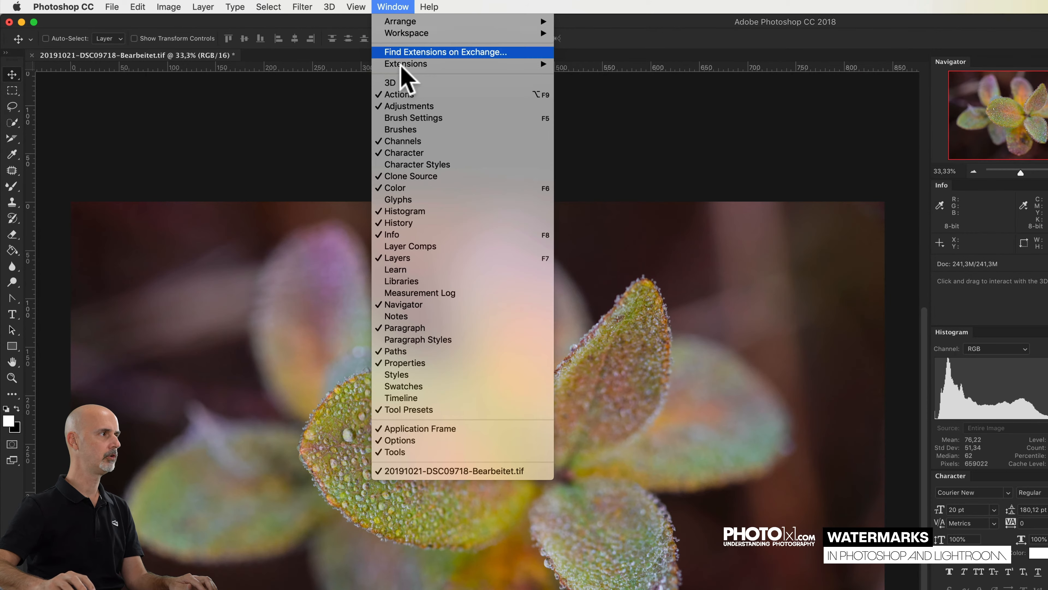
key(Escape)
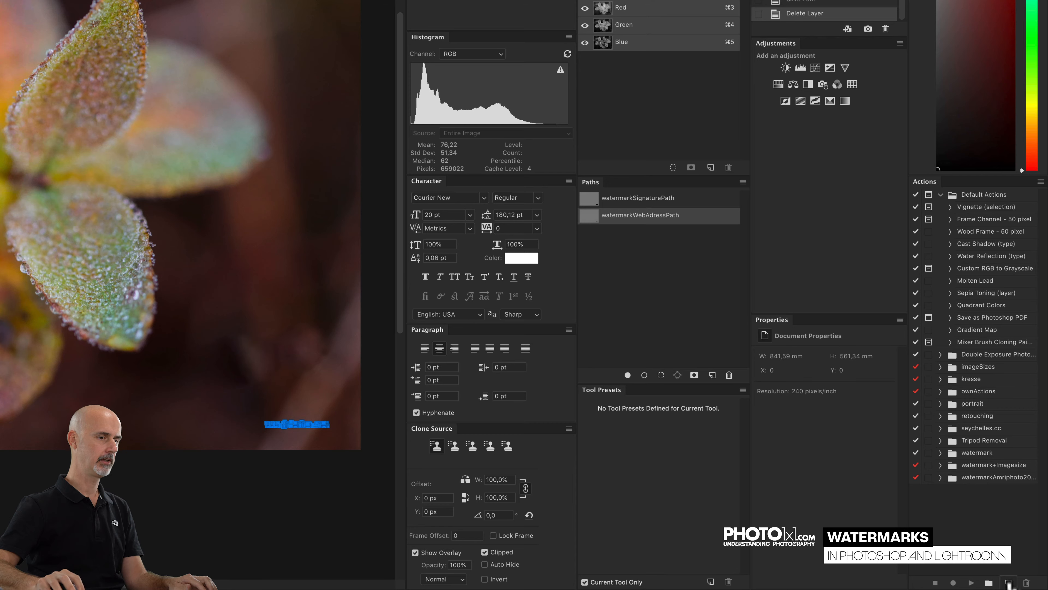
click(1008, 582)
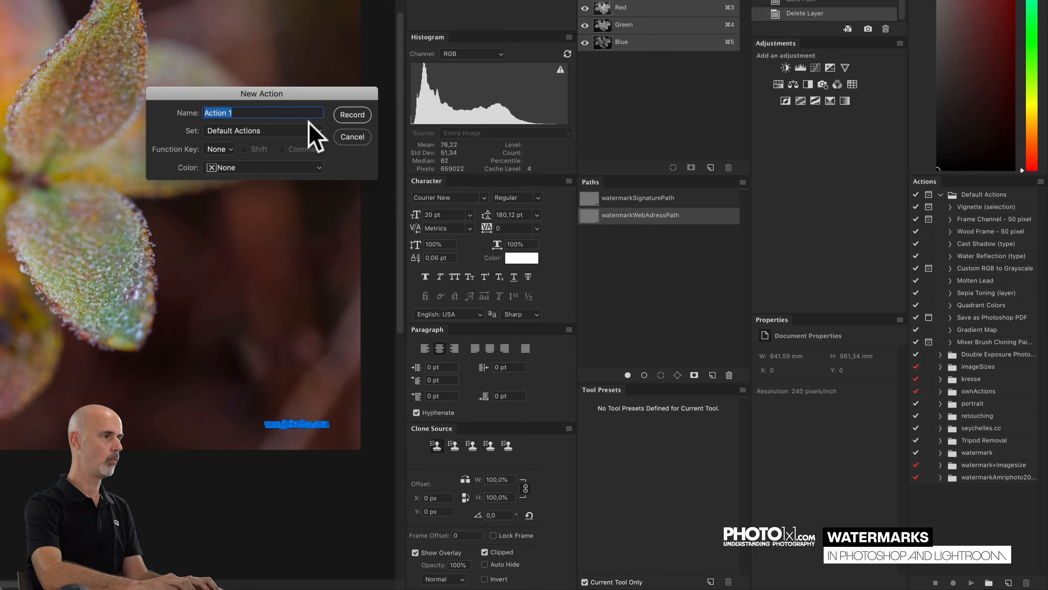
text(watermarkSignature)
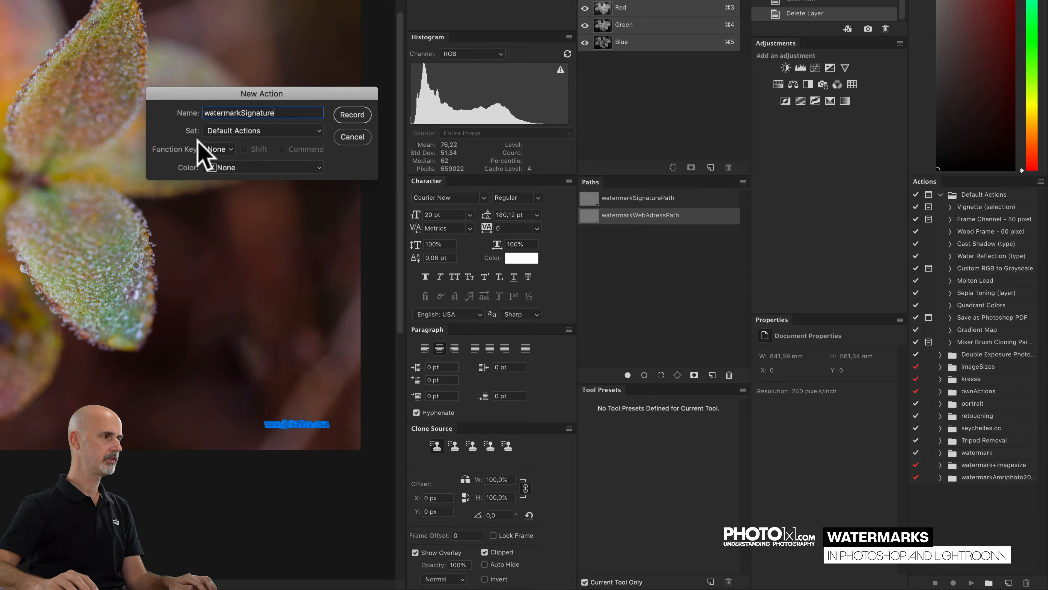
click(217, 149)
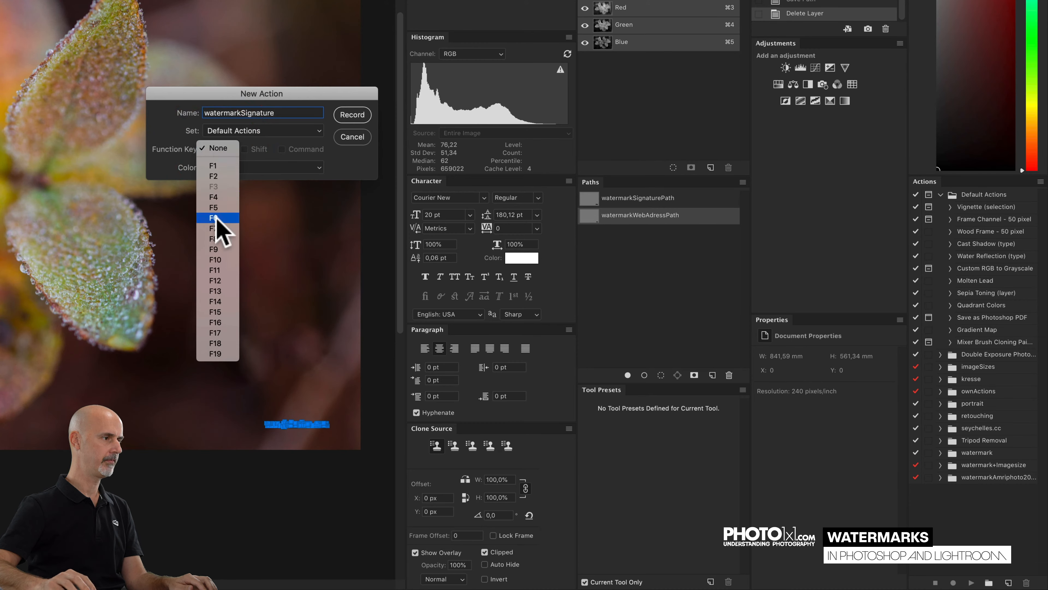
click(215, 228)
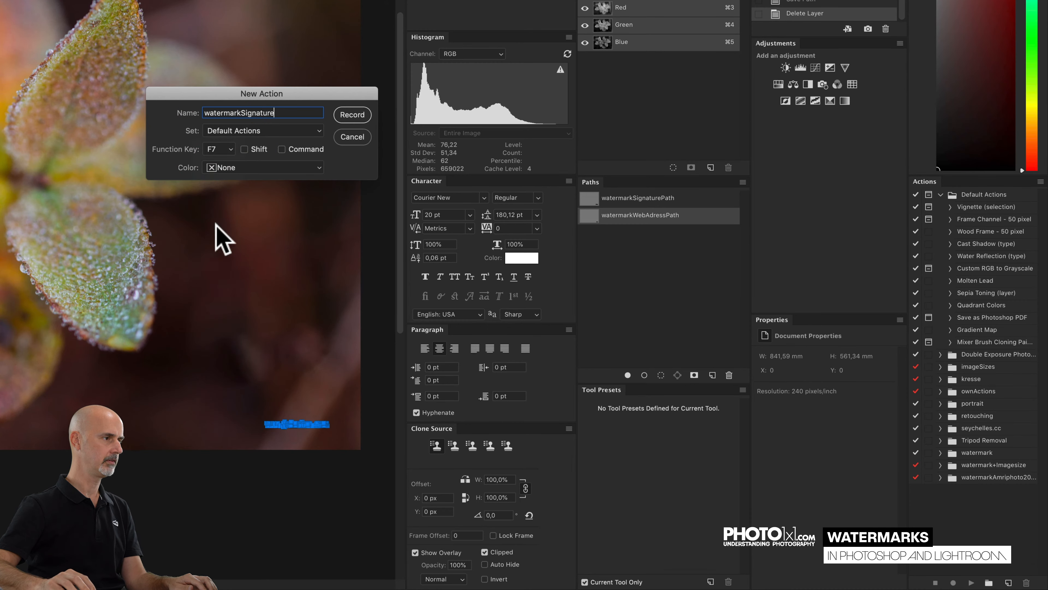
click(351, 116)
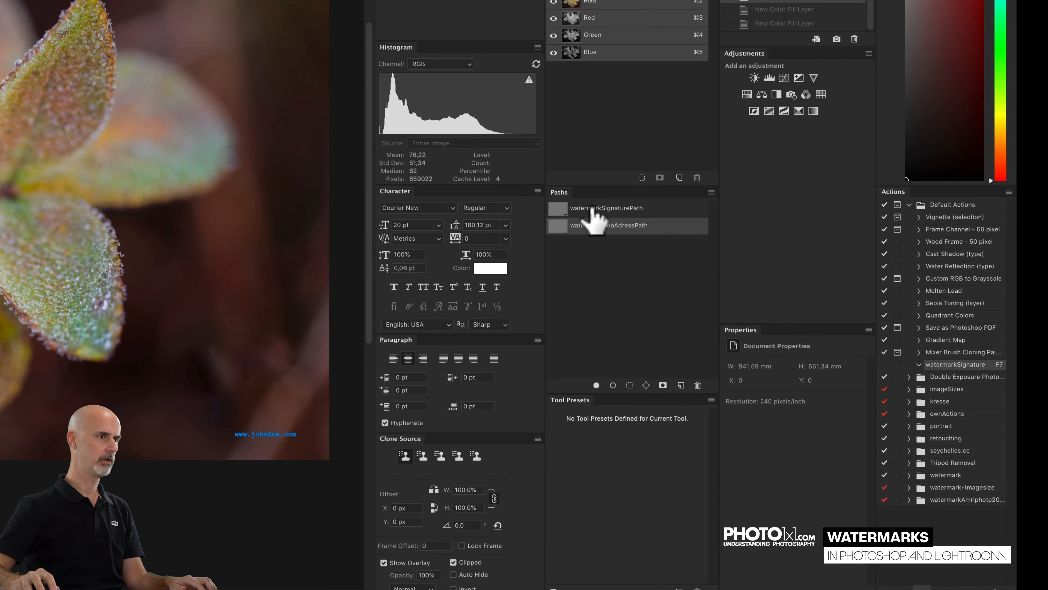
- Insert the saved watermarkSignaturePath into the action being recorded
click(592, 210)
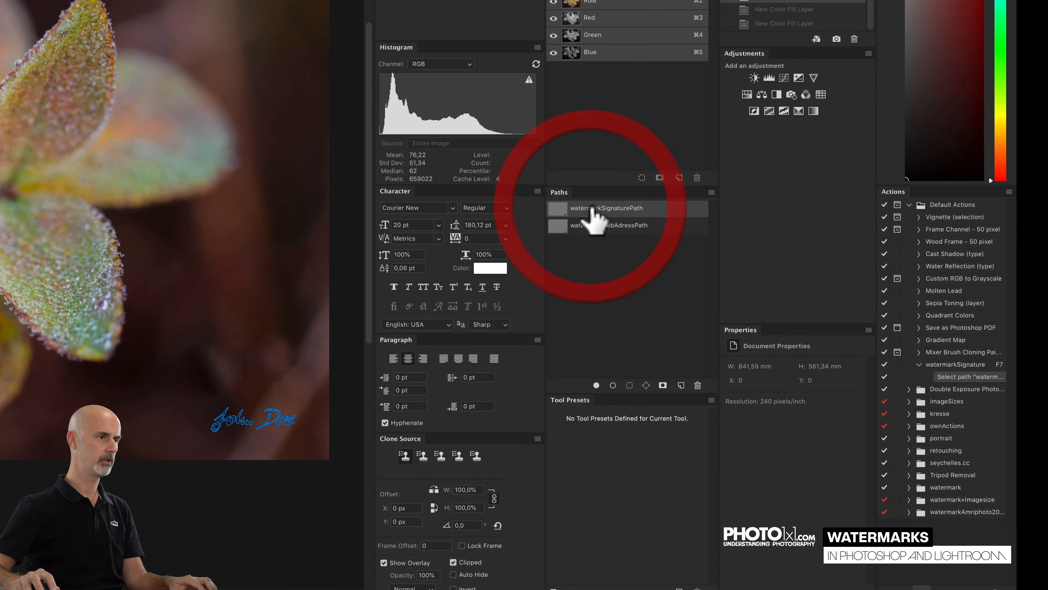
click(1008, 191)
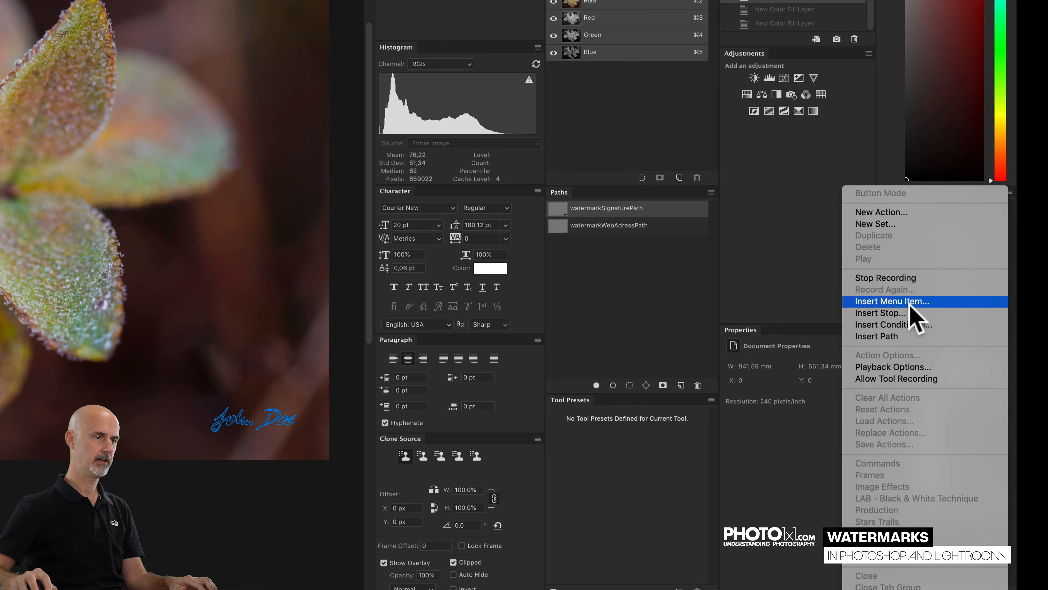
click(893, 336)
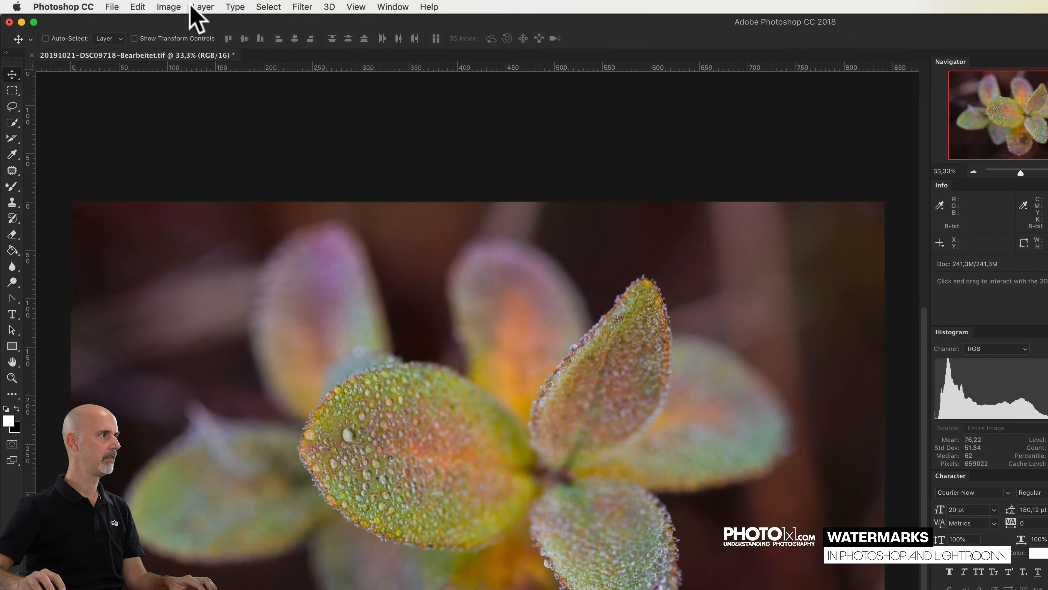
- Add a white solid color fill layer named watermarkSignaturePath from the selected signature path
click(203, 7)
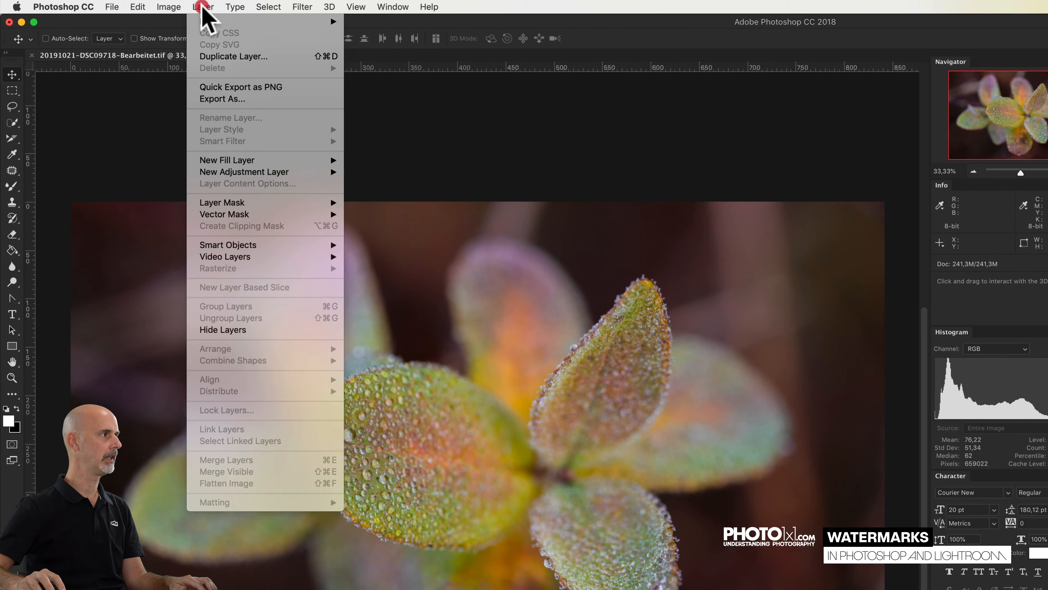
mouse_move(238, 161)
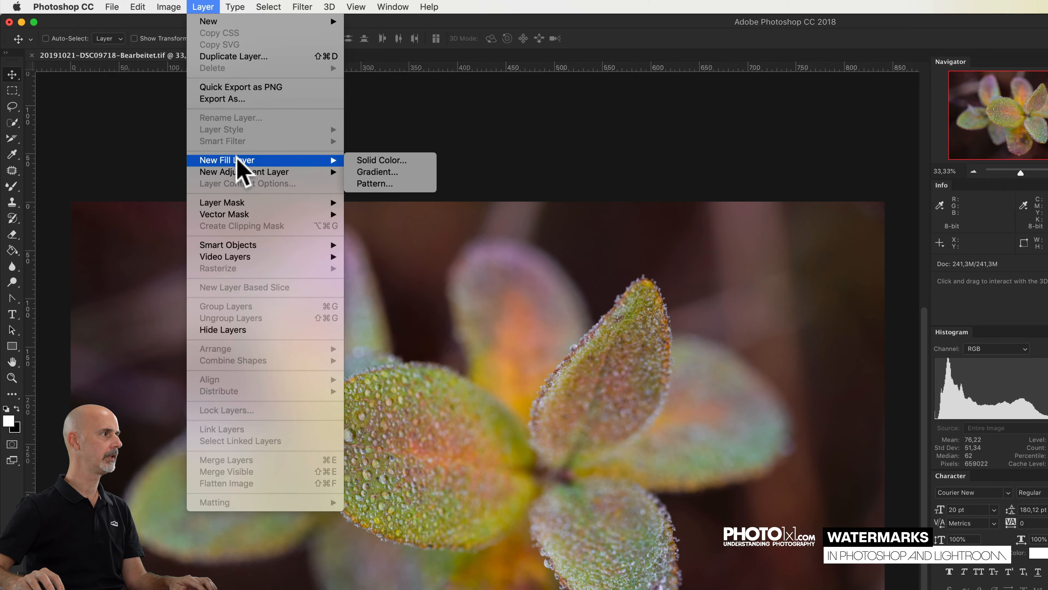
click(363, 161)
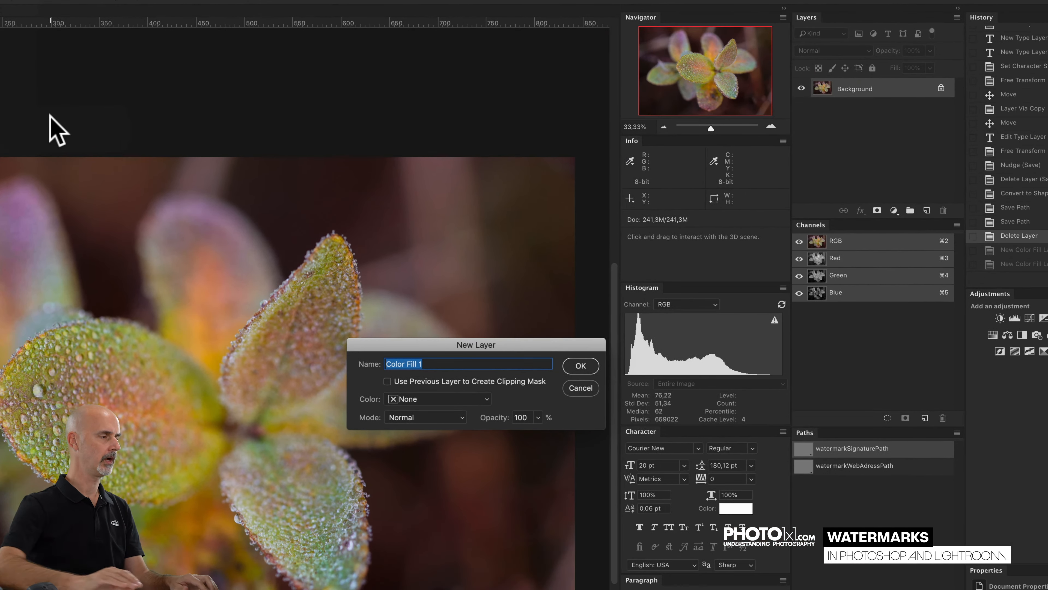
text(waterm)
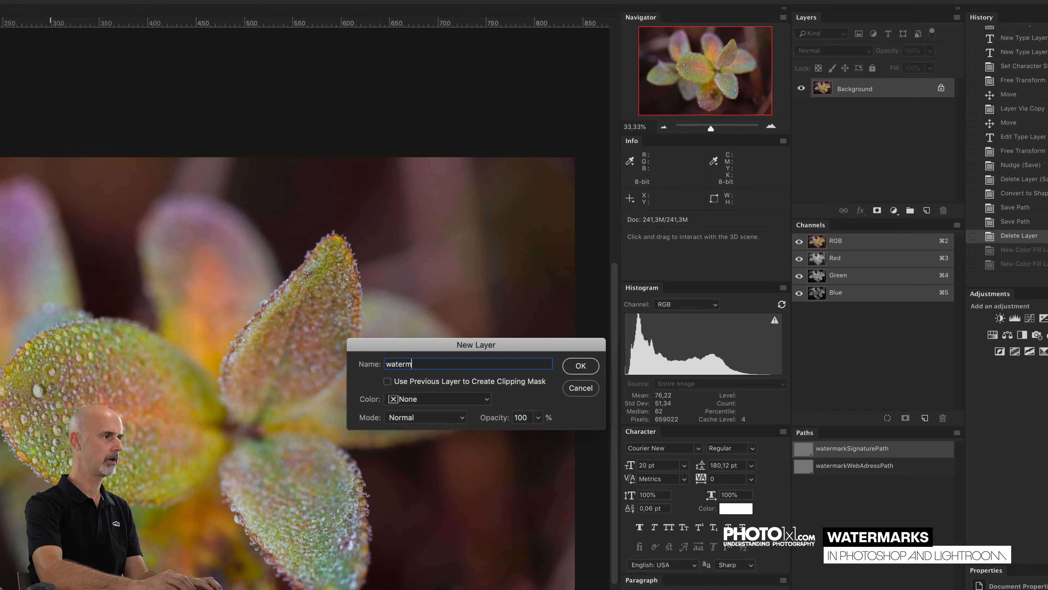
text(arkSignaturePath)
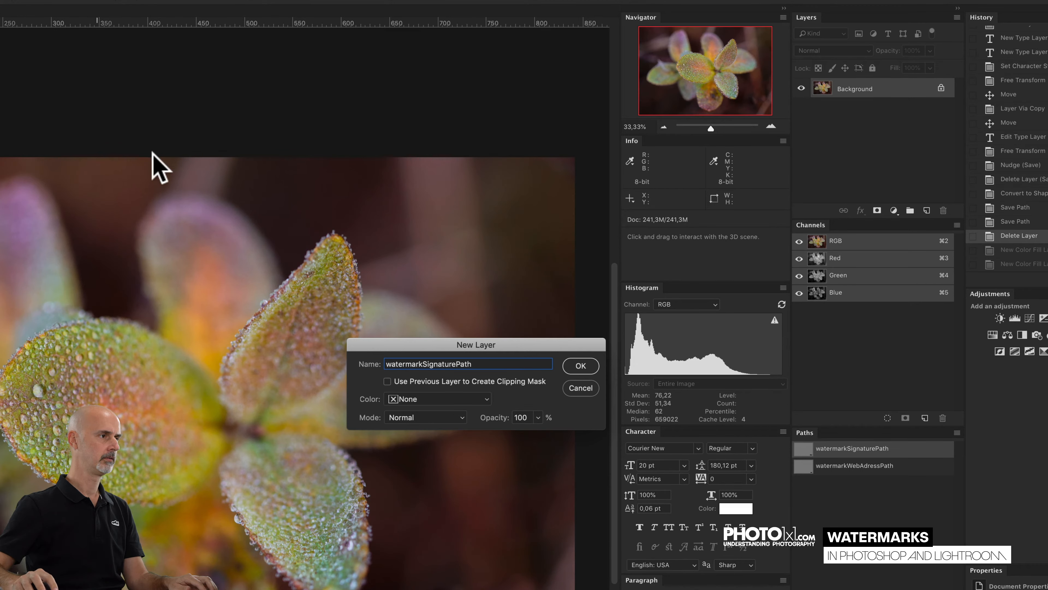
click(580, 365)
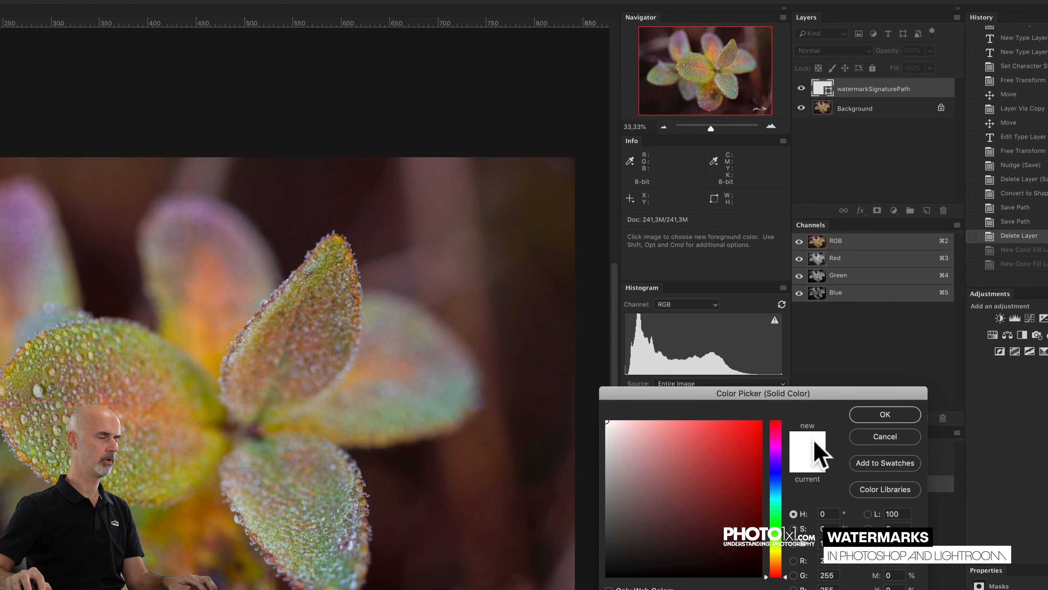
click(884, 414)
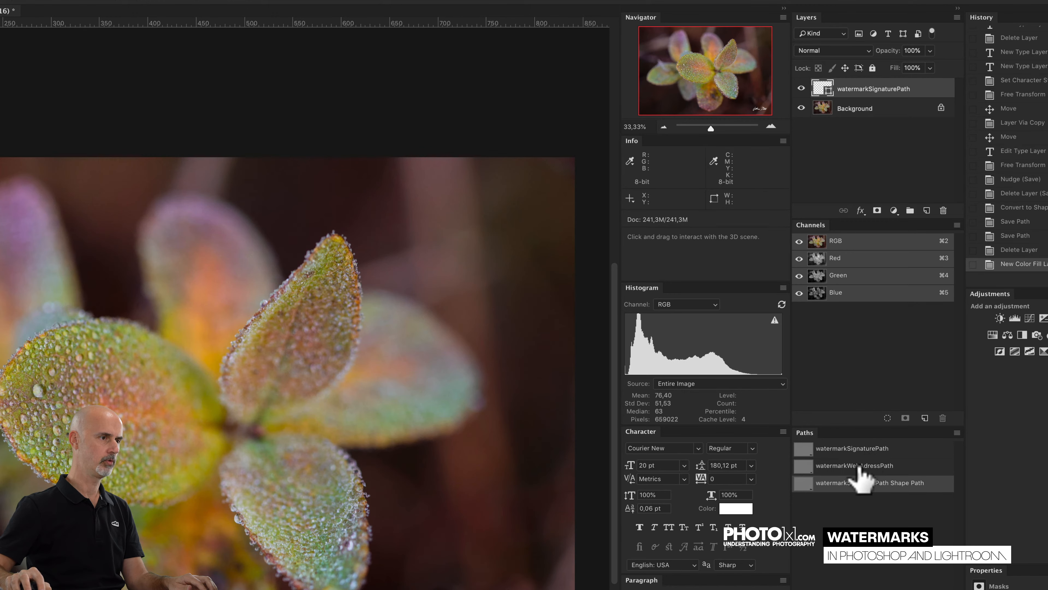
- Insert the saved watermarkWebAdressPath into the action being recorded
click(860, 466)
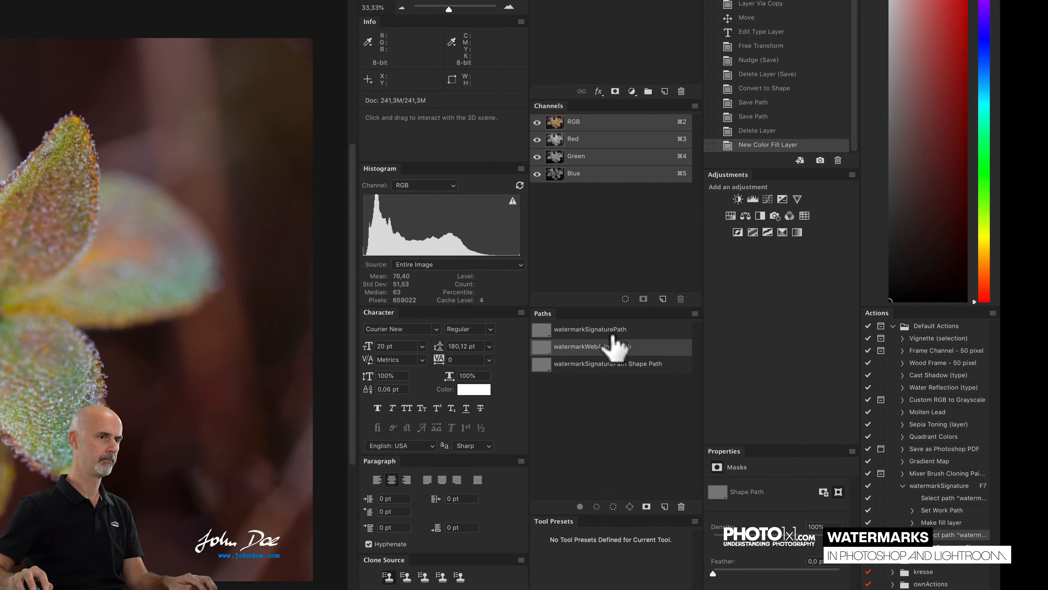
click(994, 315)
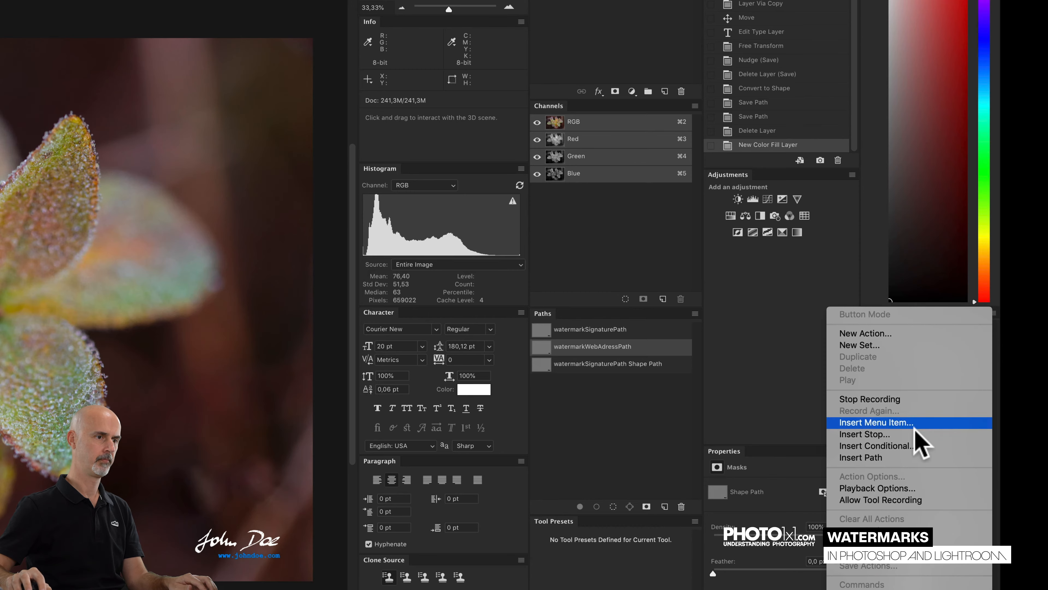
click(888, 458)
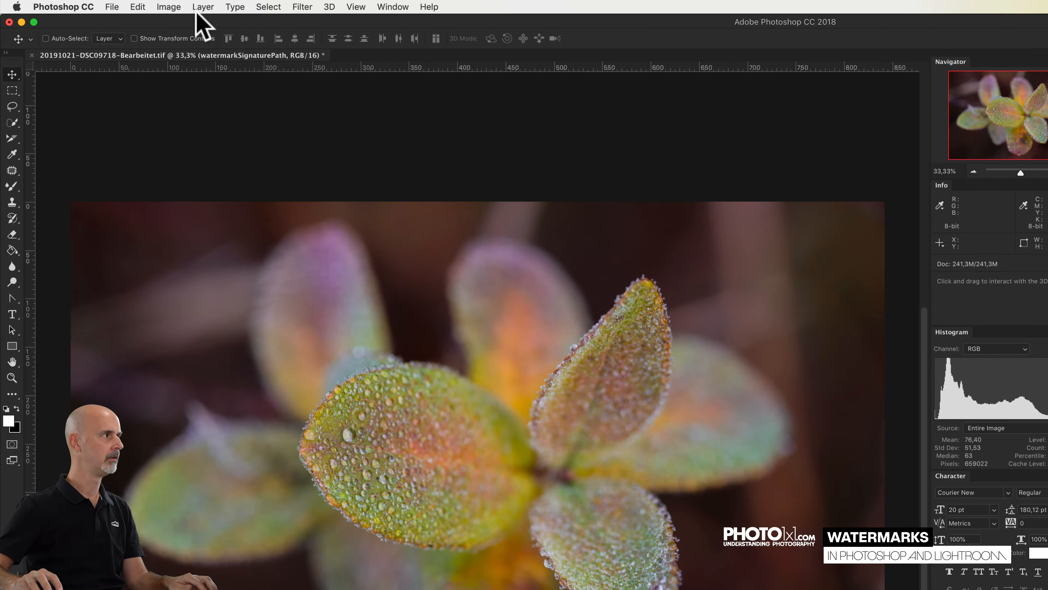
- Add a white solid color fill layer named watermarkWebaddressPath from the selected web address path and stop recording the action
click(204, 6)
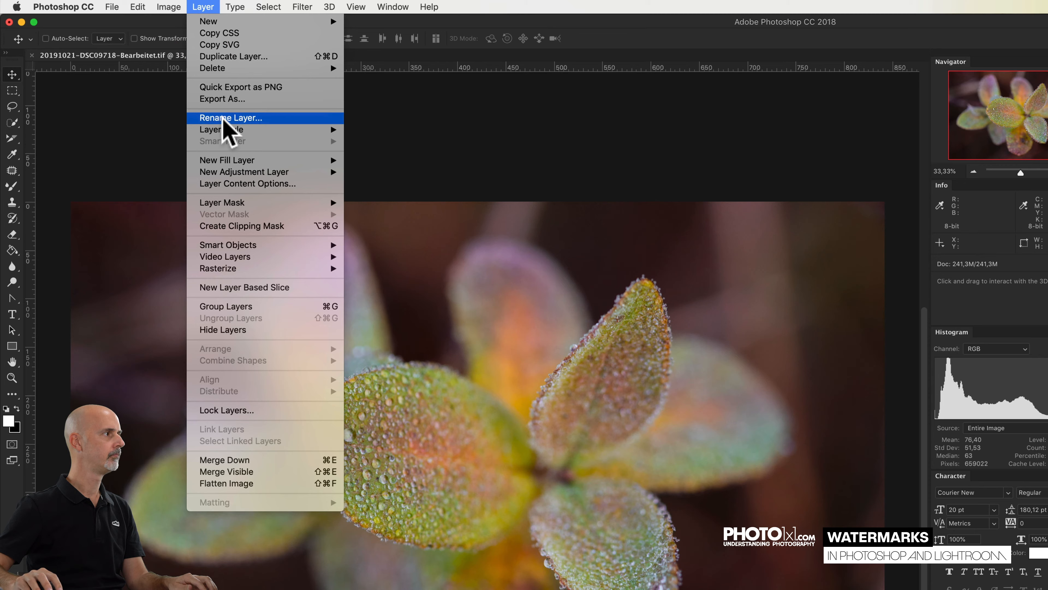
mouse_move(228, 160)
click(363, 161)
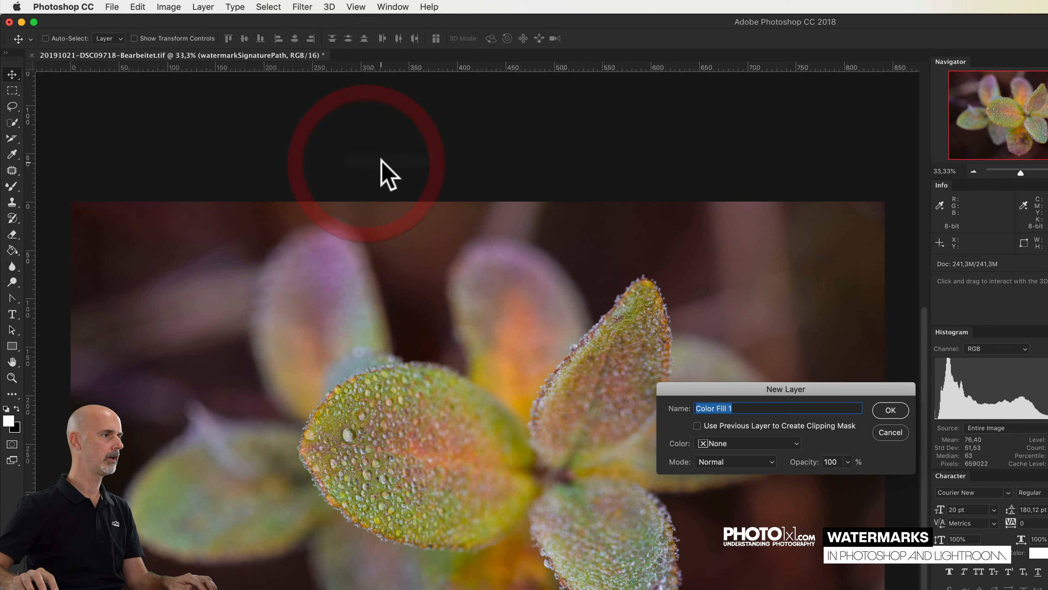
text(water)
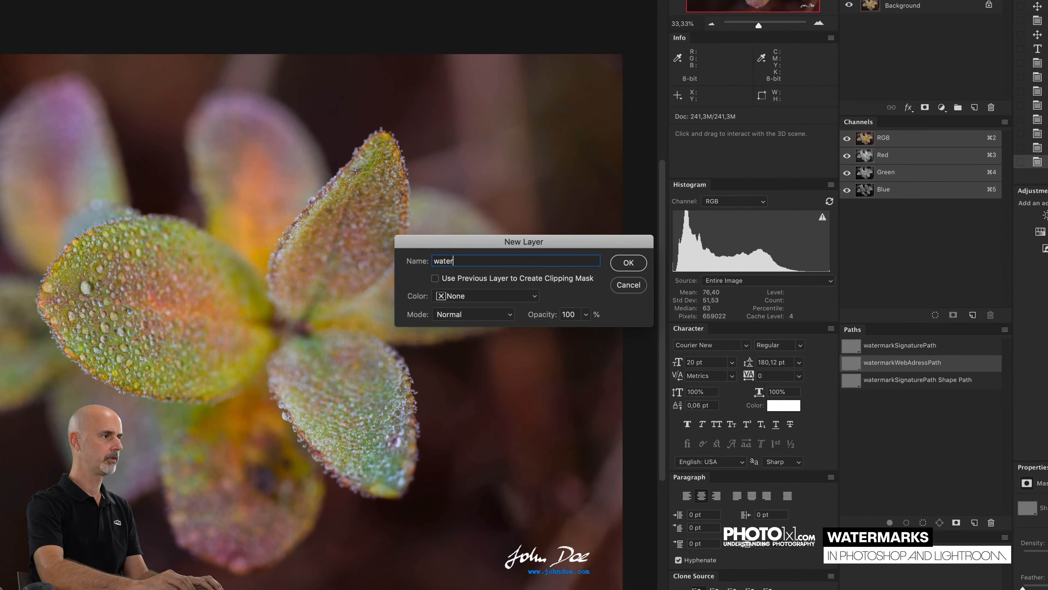
text(markWeb)
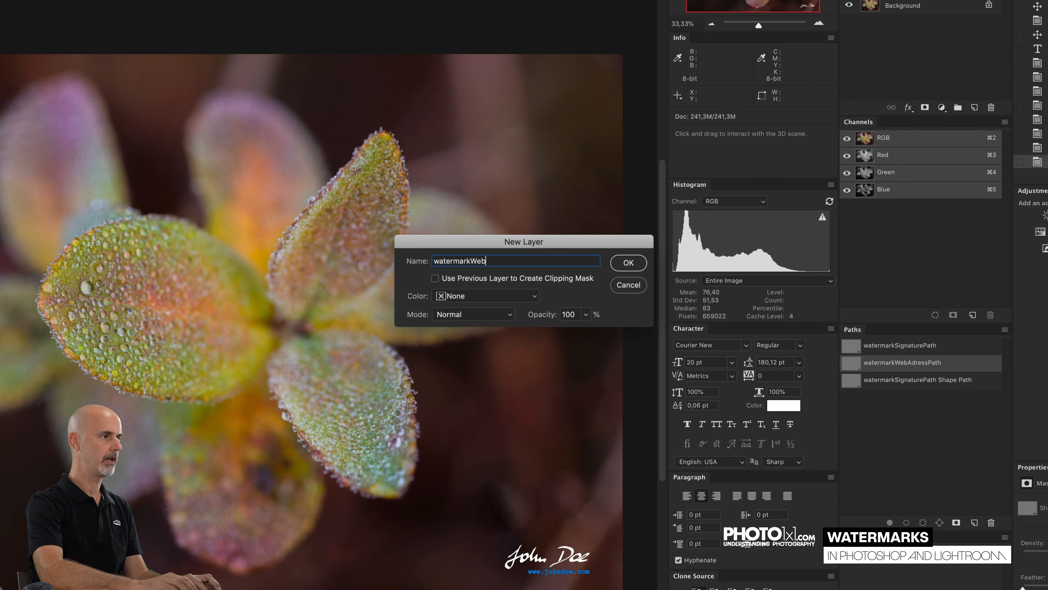
text(addressPath)
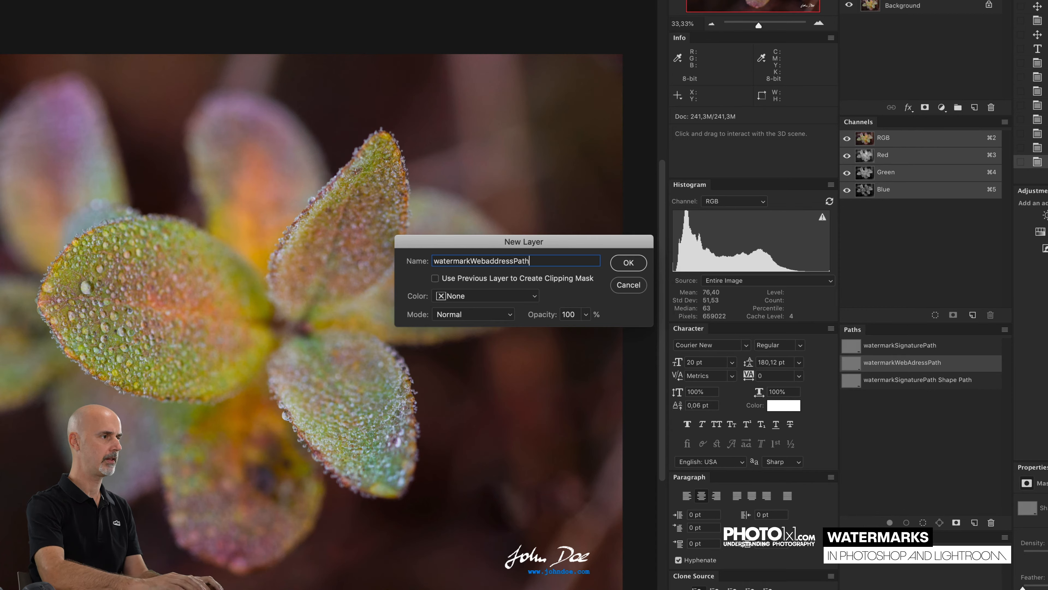
click(627, 263)
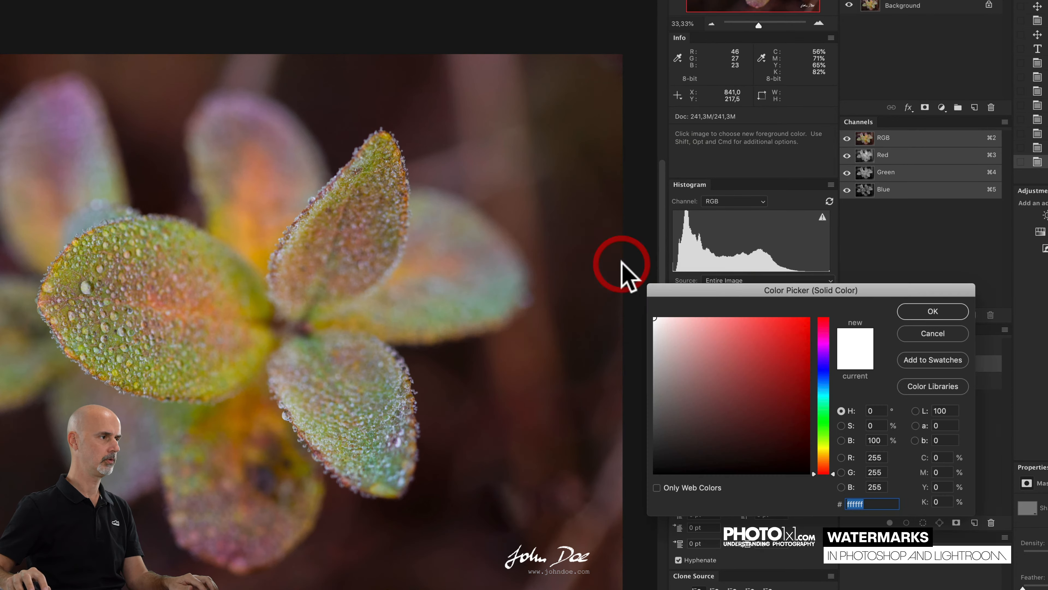
click(924, 312)
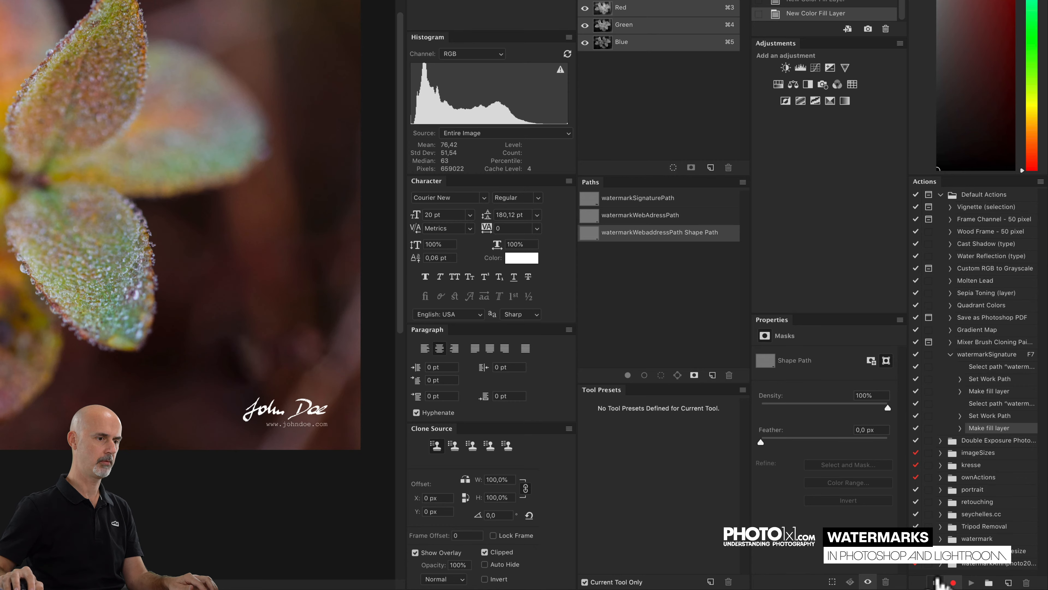
click(937, 582)
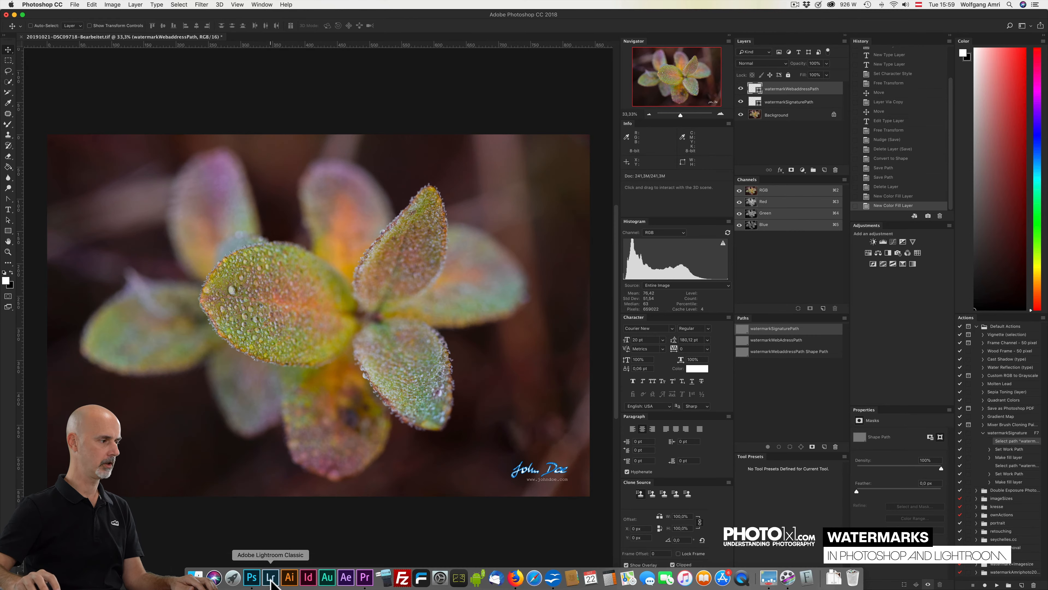
- Switch to Lightroom and open the grape photo 20191021-DSC09716.arw in Photoshop CC 2018 for editing
click(270, 578)
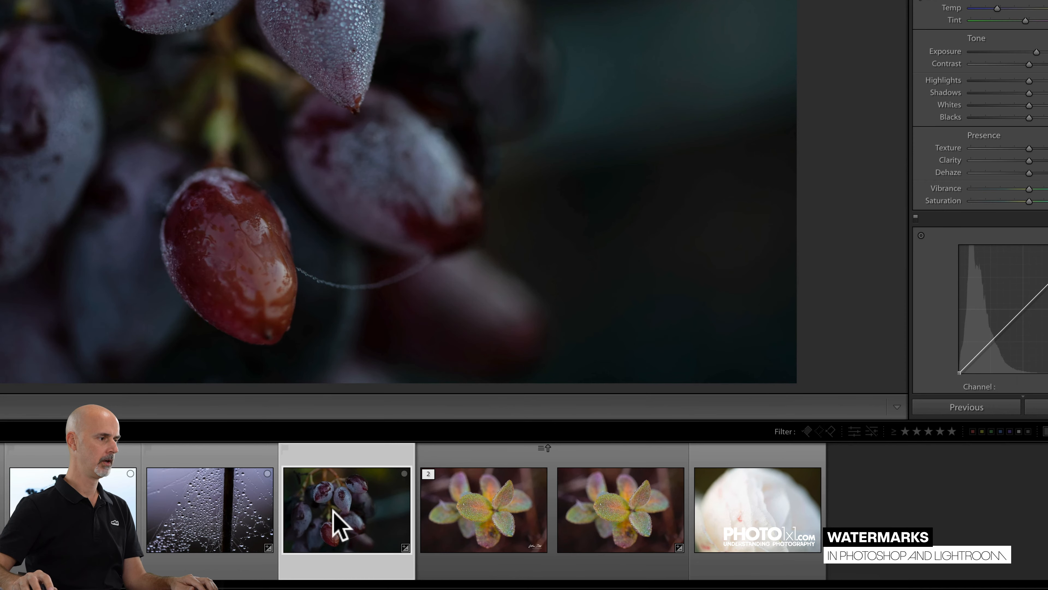
right_click(340, 526)
mouse_move(365, 310)
click(504, 310)
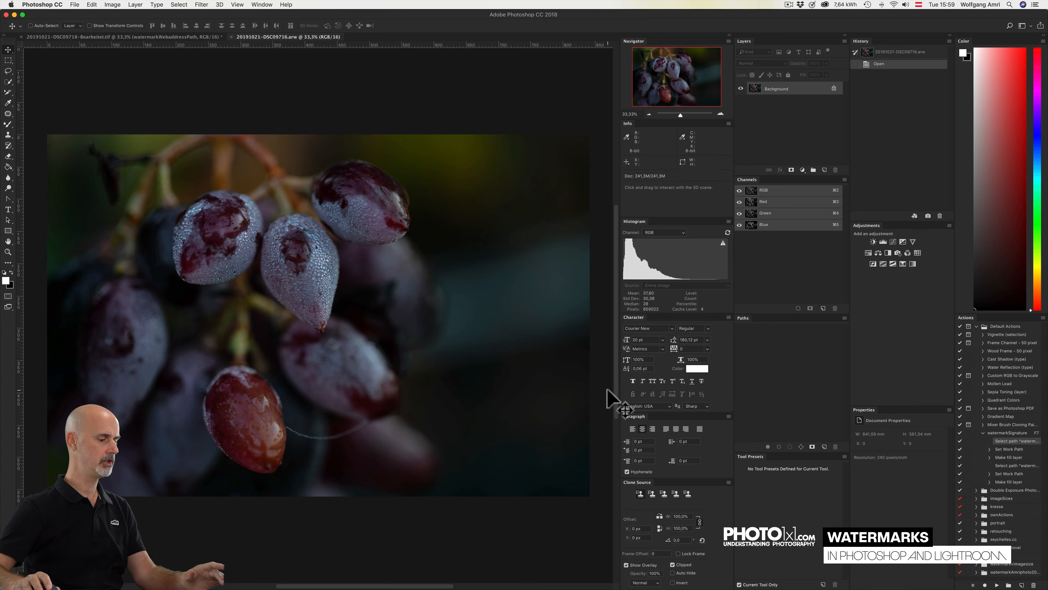
- Try the watermarkSignature action on the grape photo, continuing past unavailable commands, and return the photo to its opened state
key(F7)
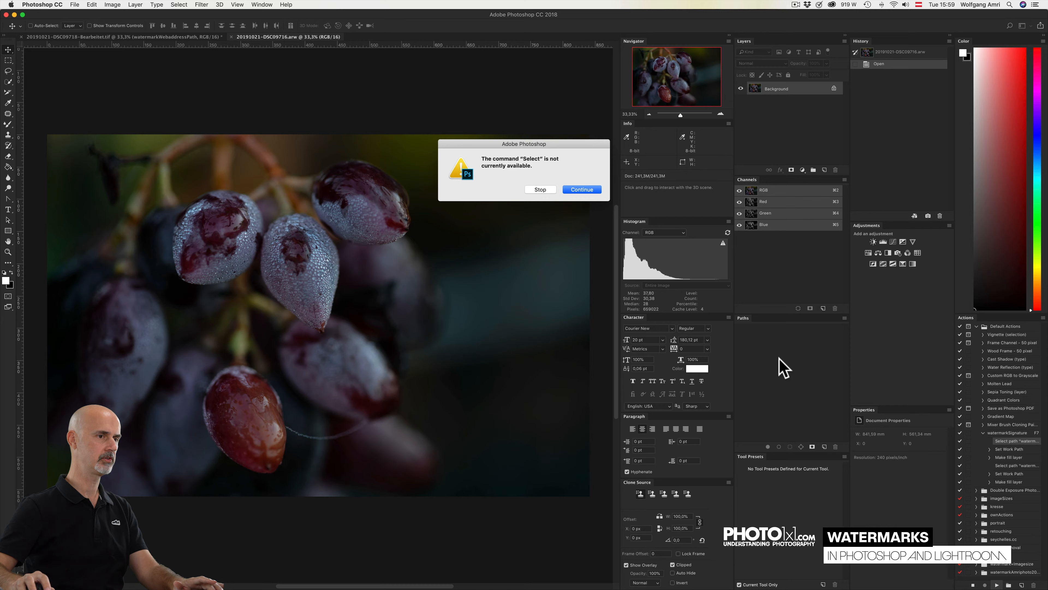
click(576, 188)
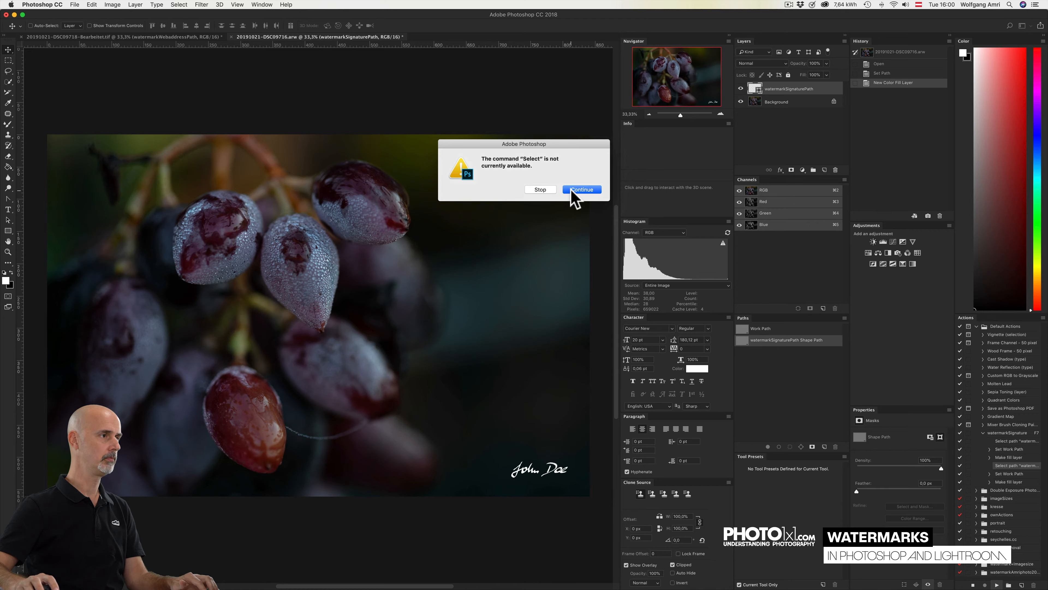
click(573, 190)
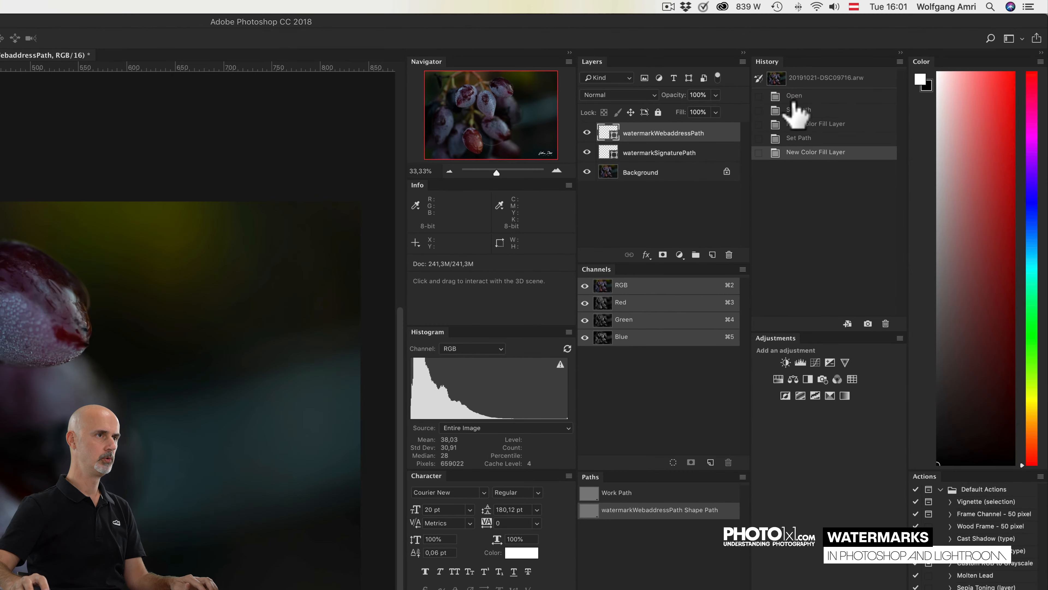
click(793, 95)
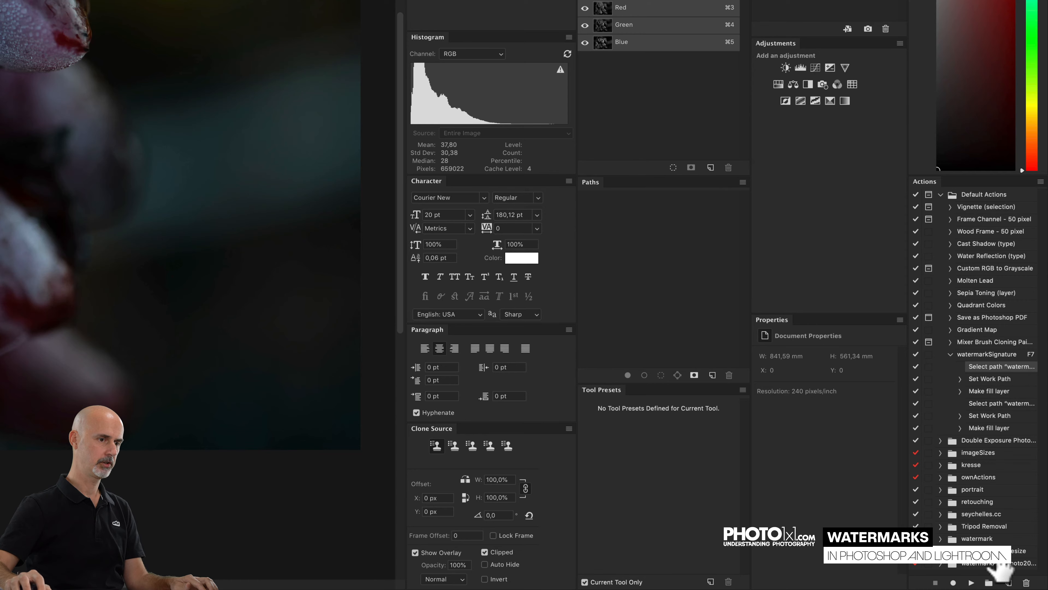
- Delete both Select path commands from the watermarkSignature action and play the action on the grape photo
click(1027, 583)
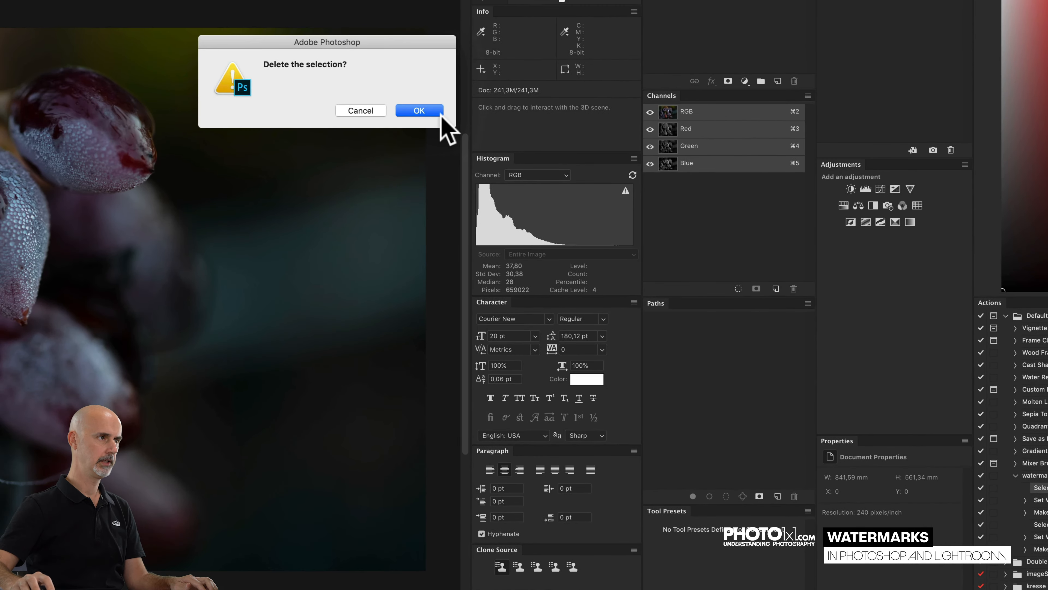
click(402, 78)
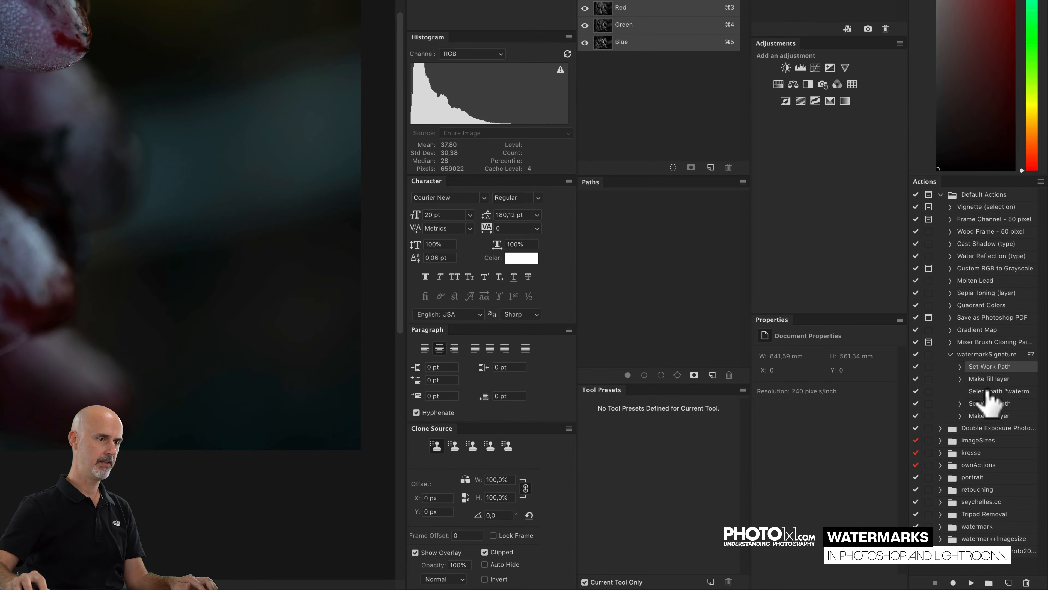
click(987, 391)
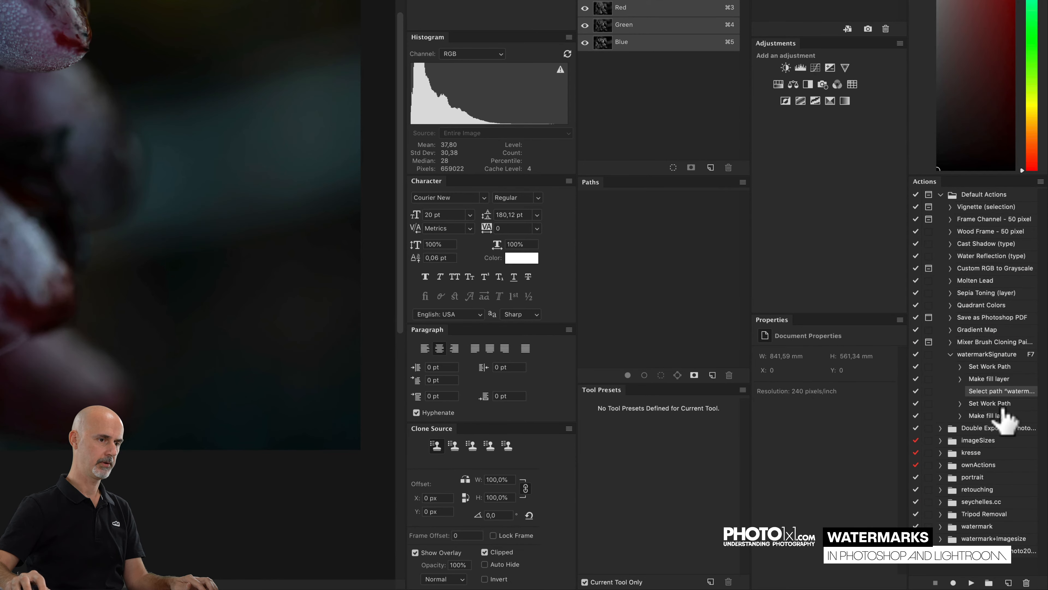
click(1028, 583)
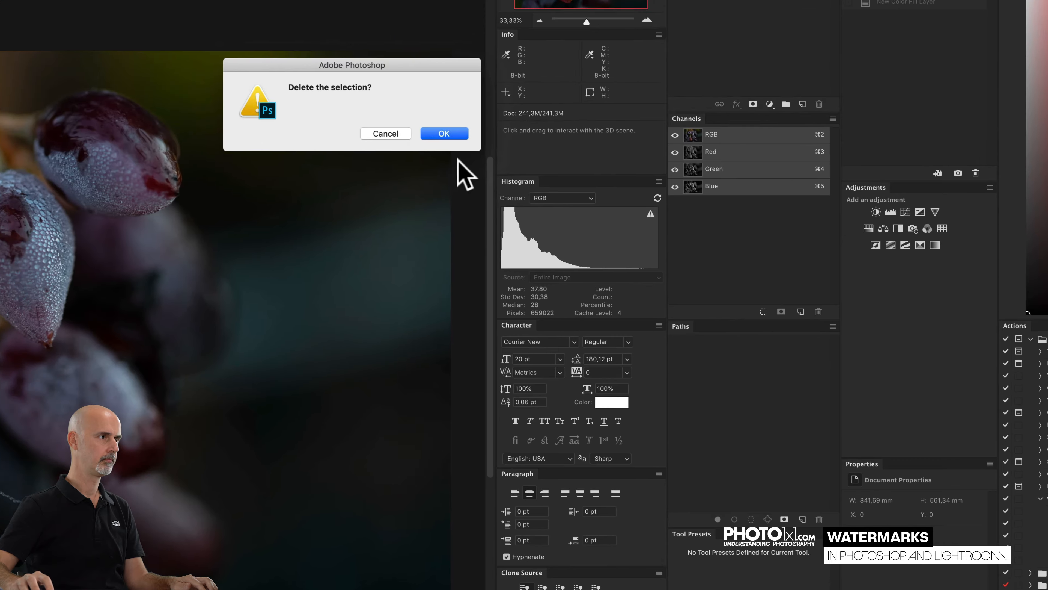
click(453, 153)
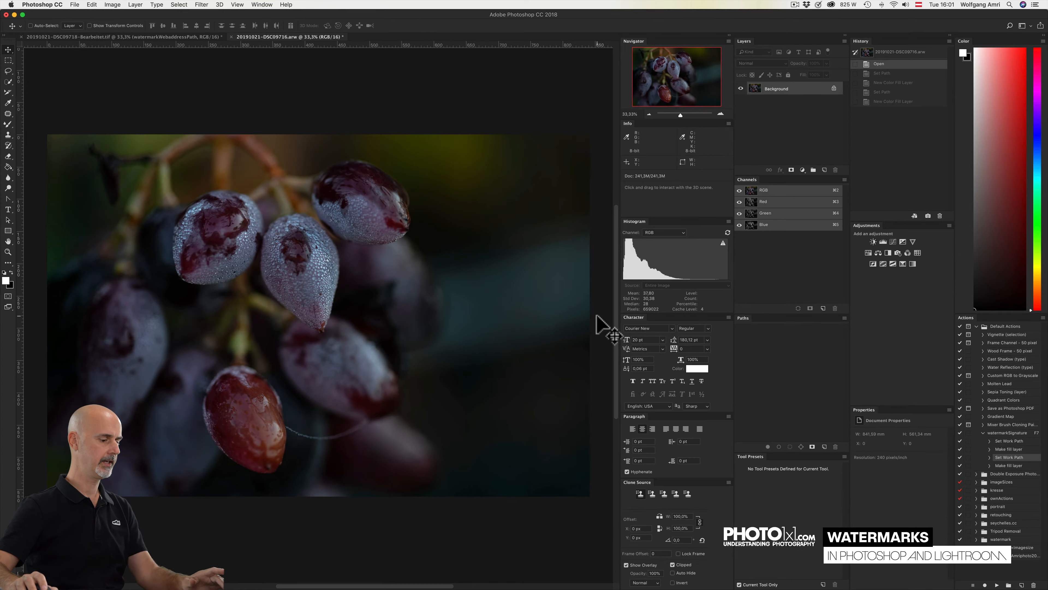
key(F7)
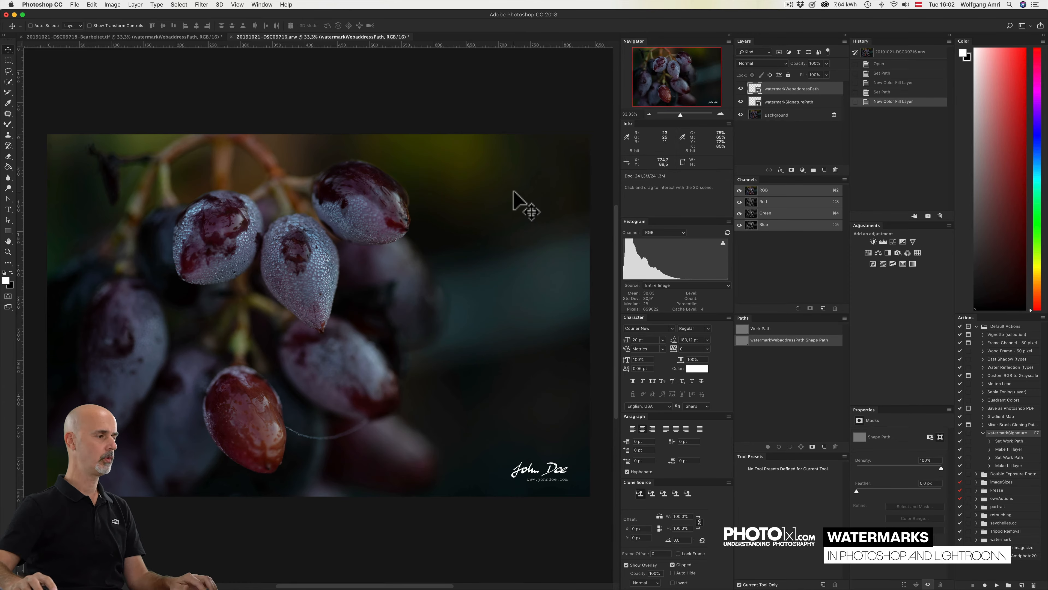
- Switch to Lightroom, open the yellow flower photo stack4.dng in Photoshop CC 2018, and play the watermarkSignature action on it
key(ctrl+Up)
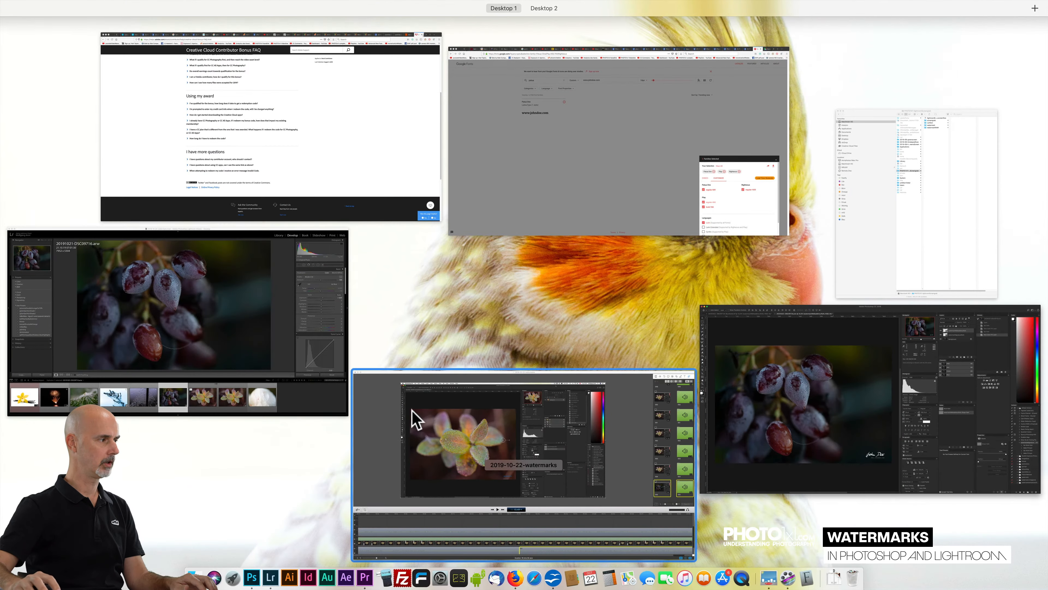
click(245, 369)
click(47, 531)
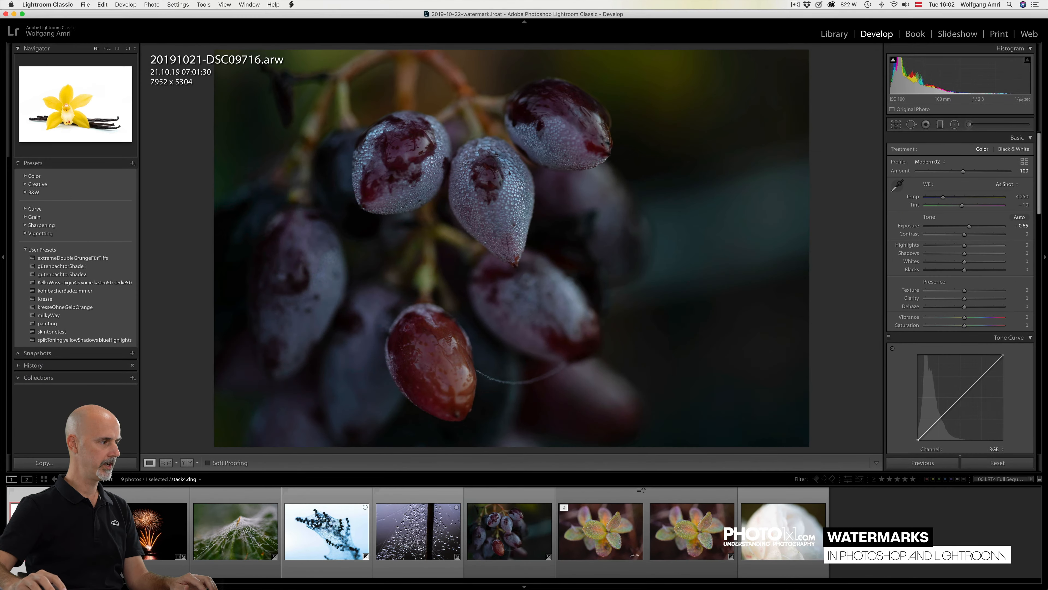
right_click(47, 531)
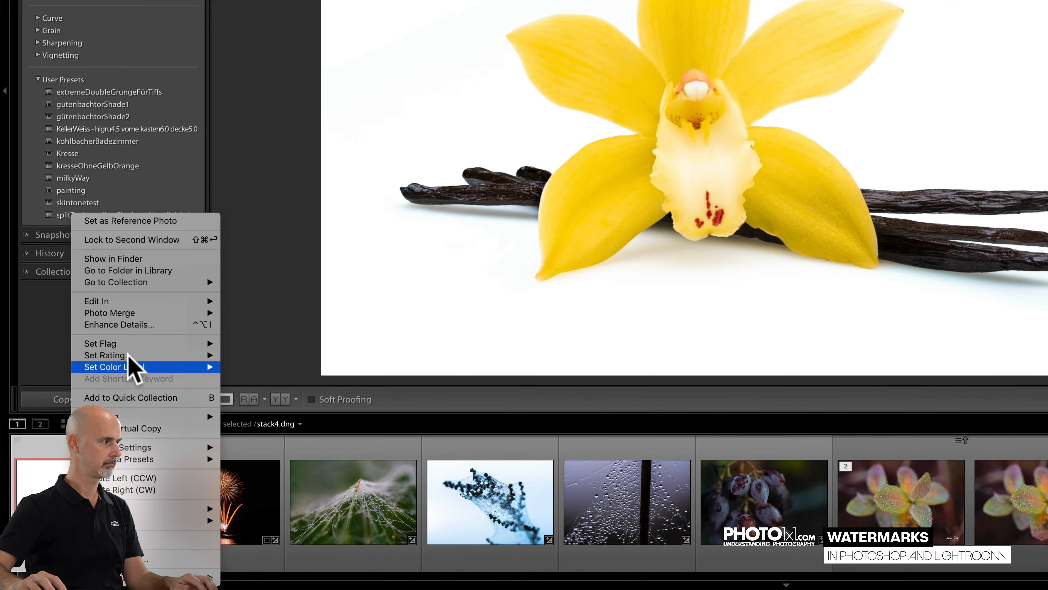
mouse_move(189, 306)
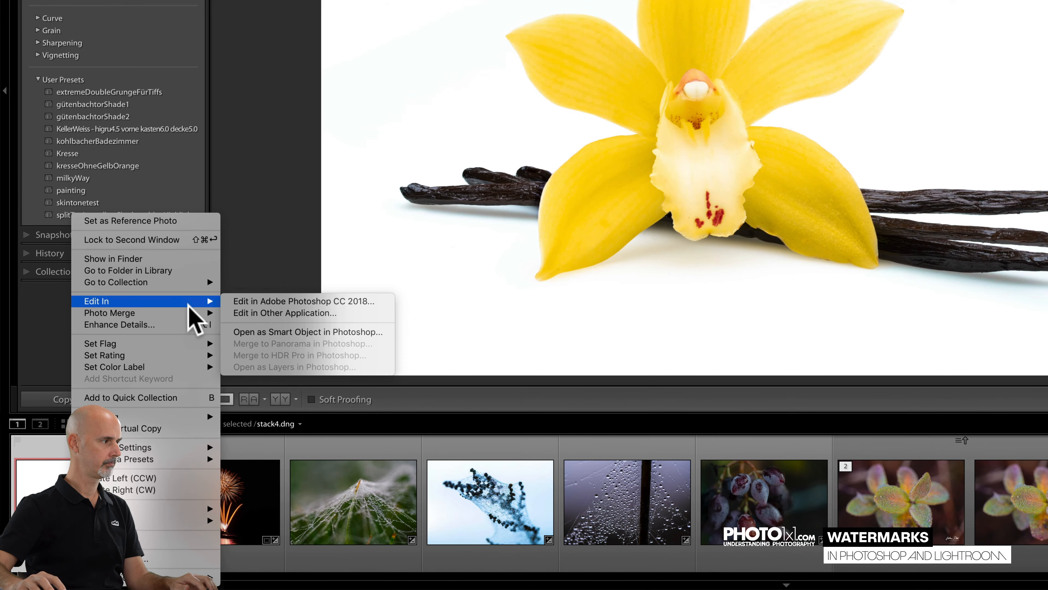
click(247, 302)
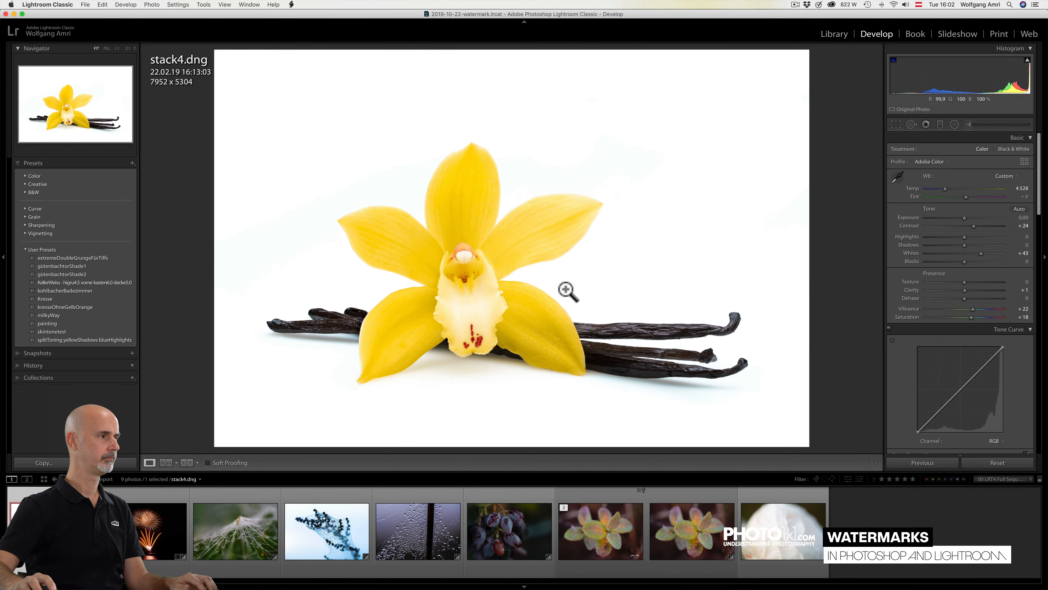
key(super+e)
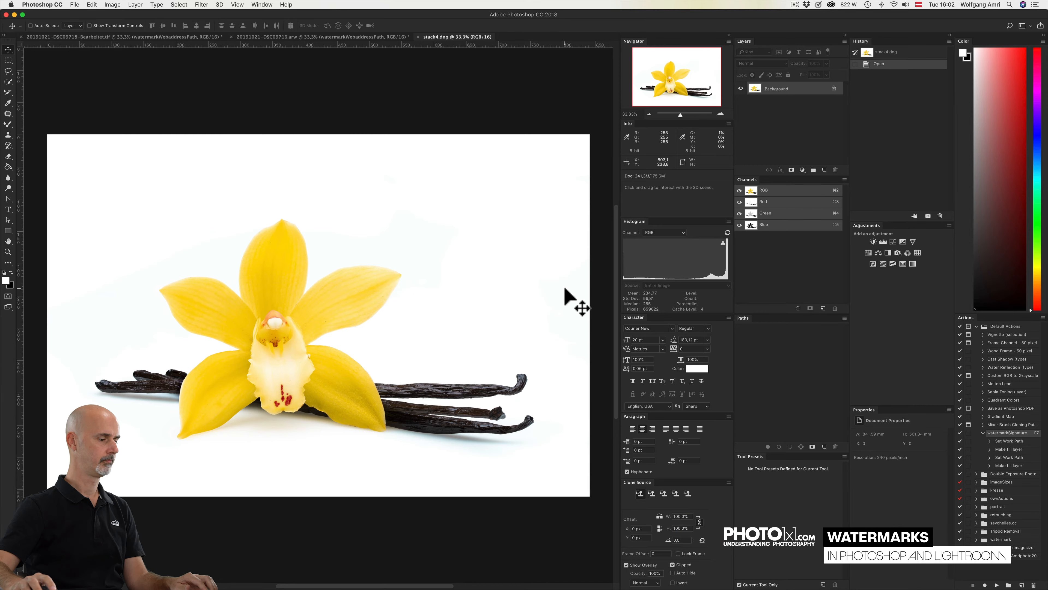
key(F7)
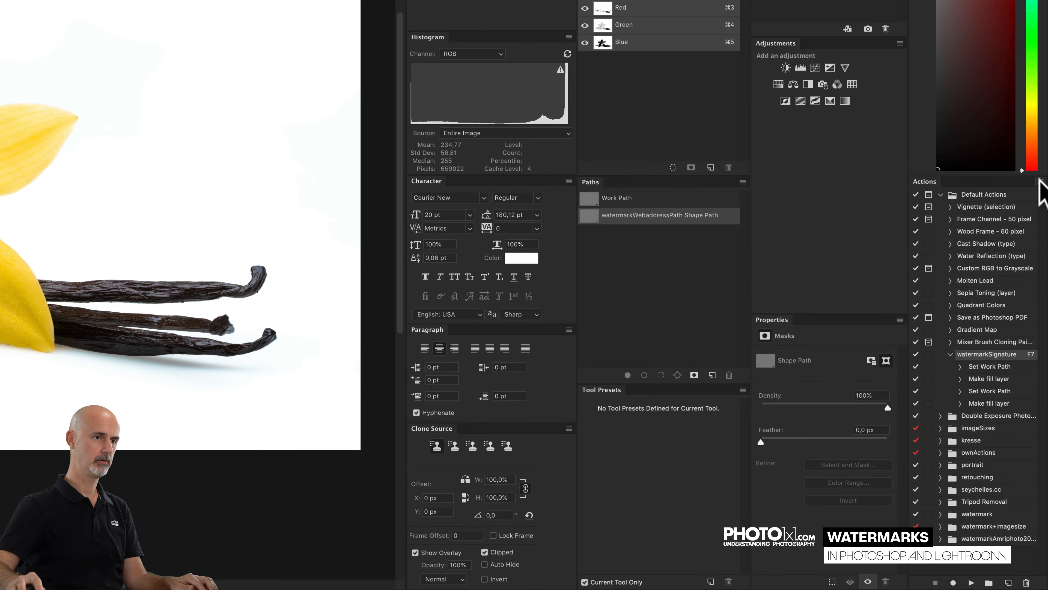
- Duplicate the watermarkSignature action and rename the copy to watermarkSignatureBlack
click(1041, 180)
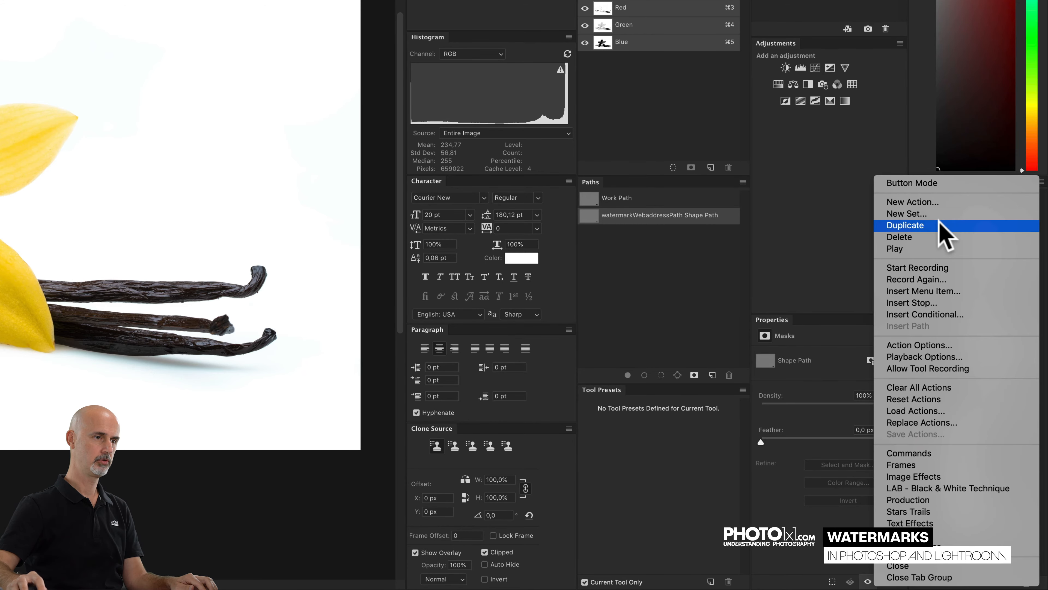
click(906, 225)
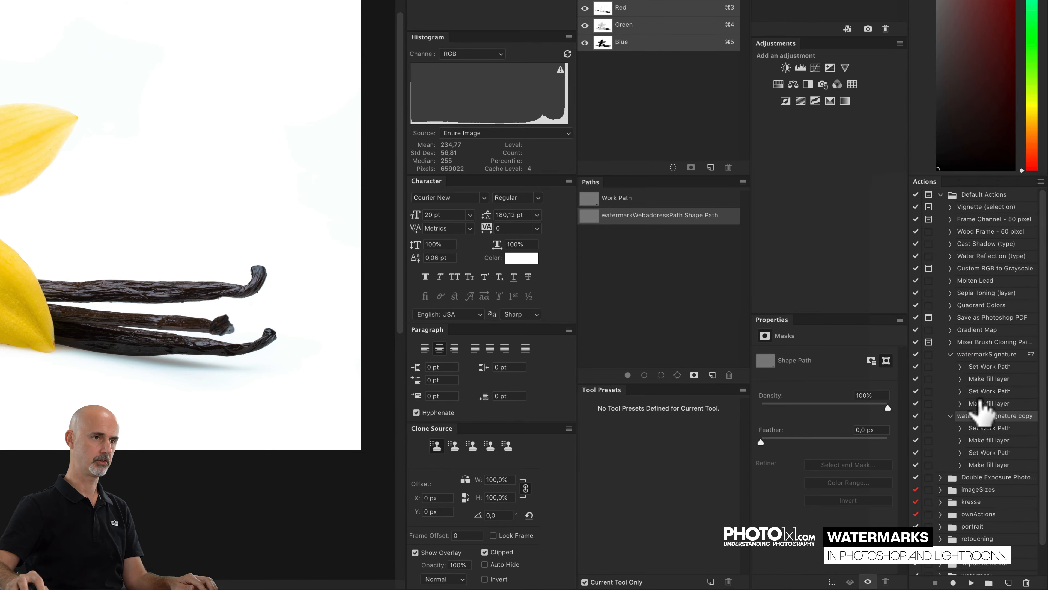
click(1040, 181)
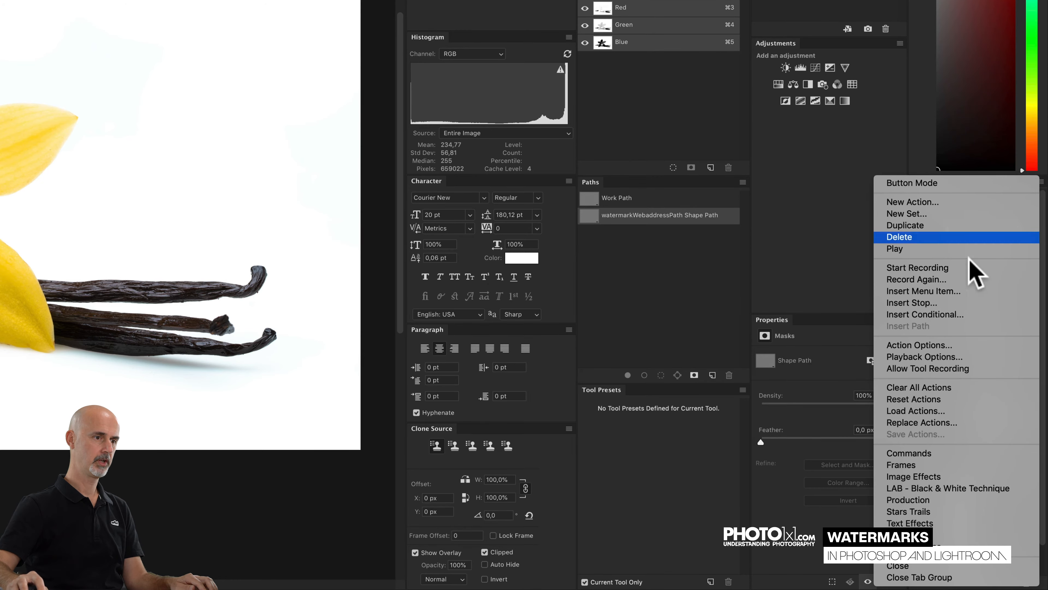
click(918, 345)
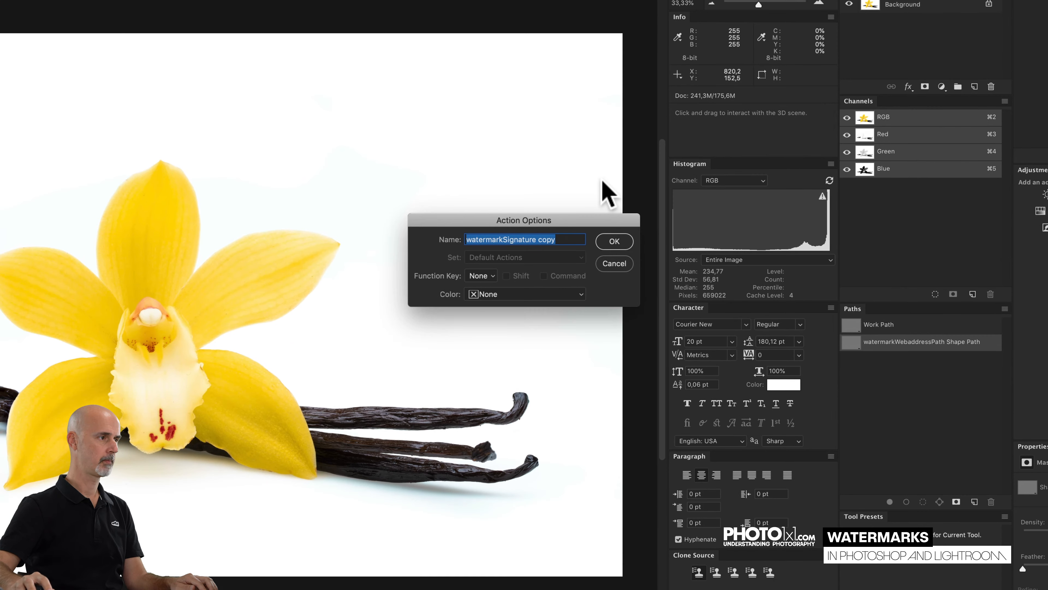
click(538, 239)
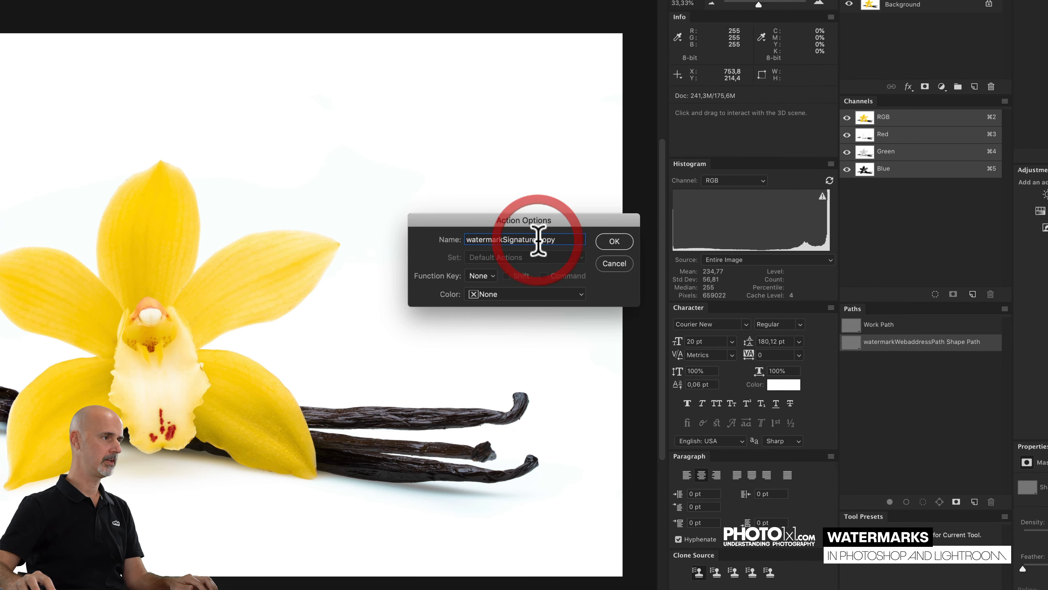
click(592, 240)
key(BackSpace)
key(BackSpace)
key(BackSpace)
key(BackSpace)
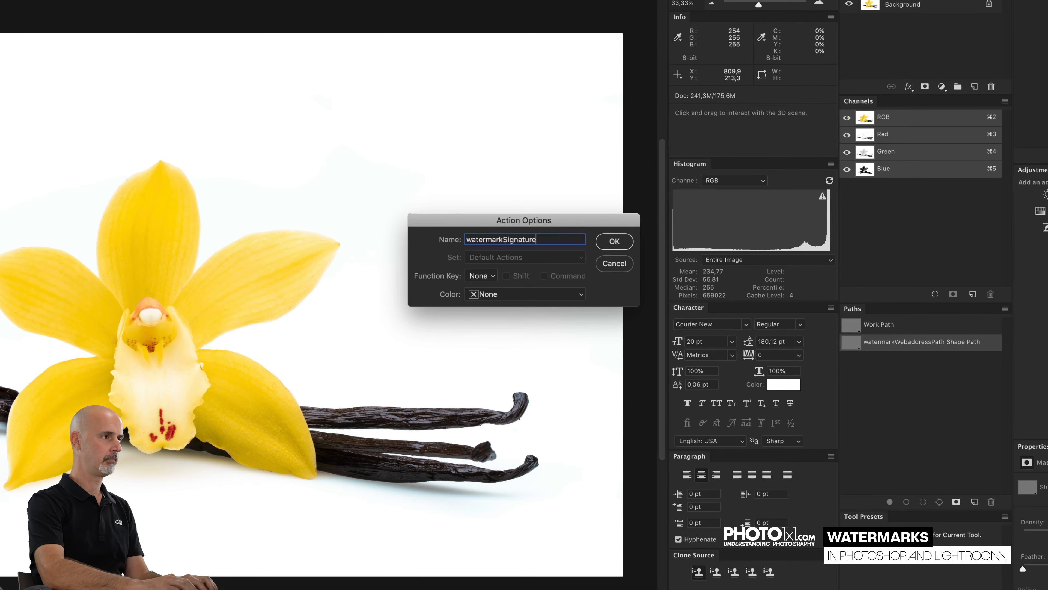
key(BackSpace)
text(Black)
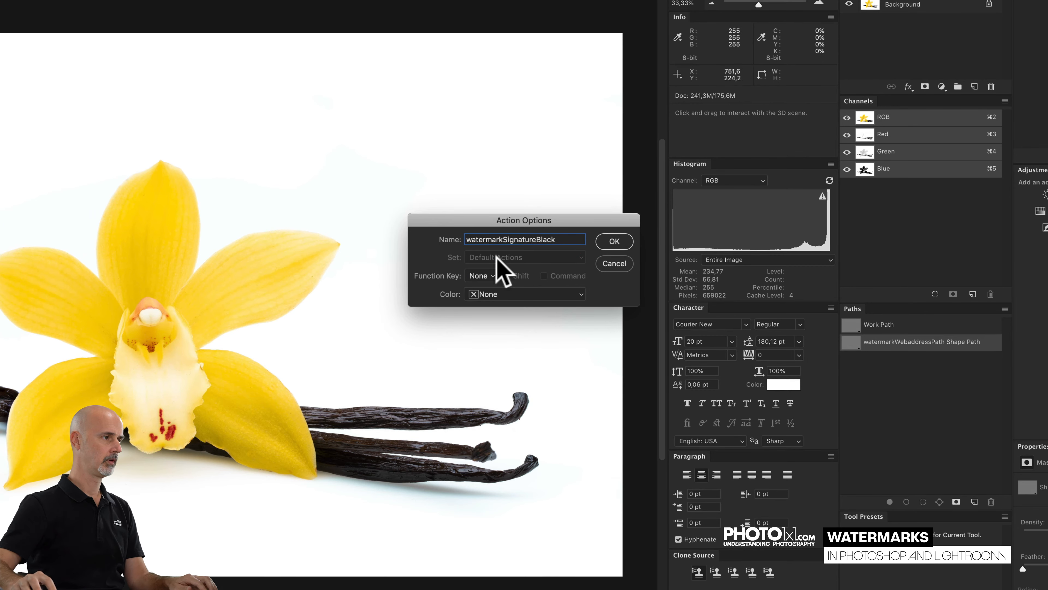
- Assign the Shift+F7 function key to the watermarkSignatureBlack action and confirm its options
click(482, 276)
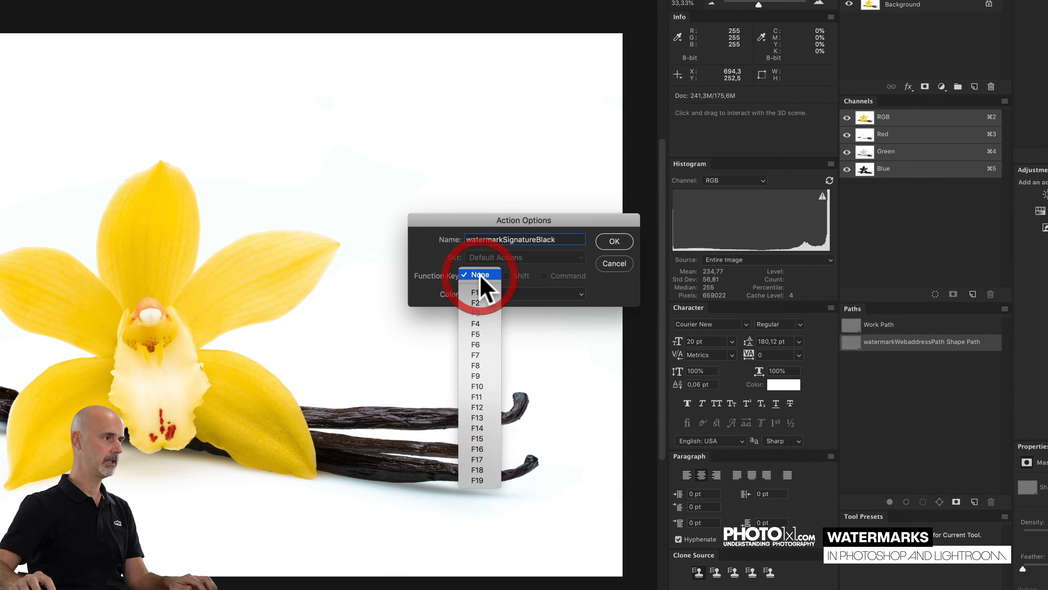
click(476, 355)
click(506, 275)
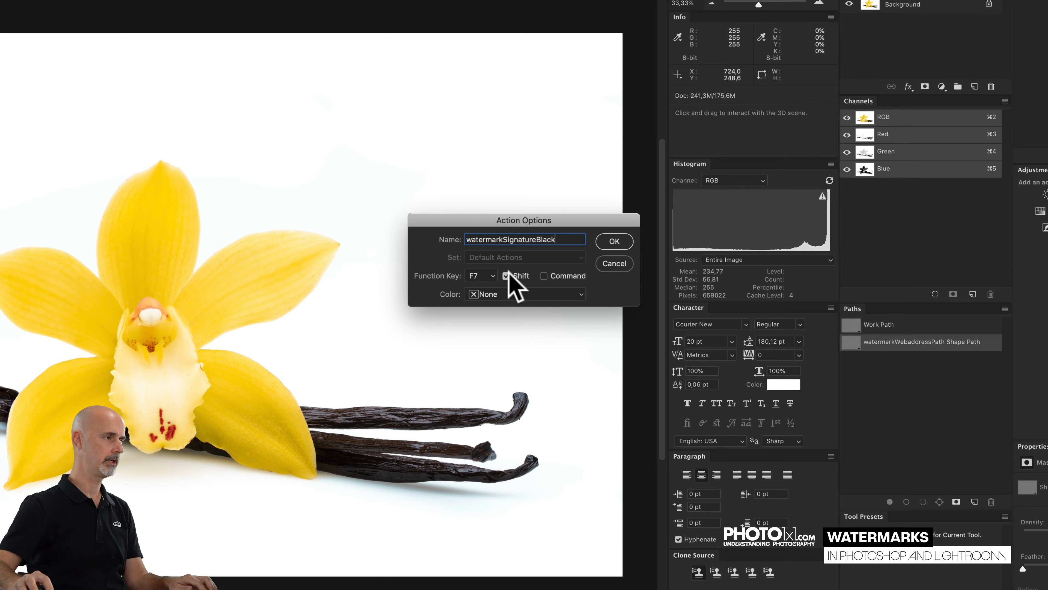
click(613, 242)
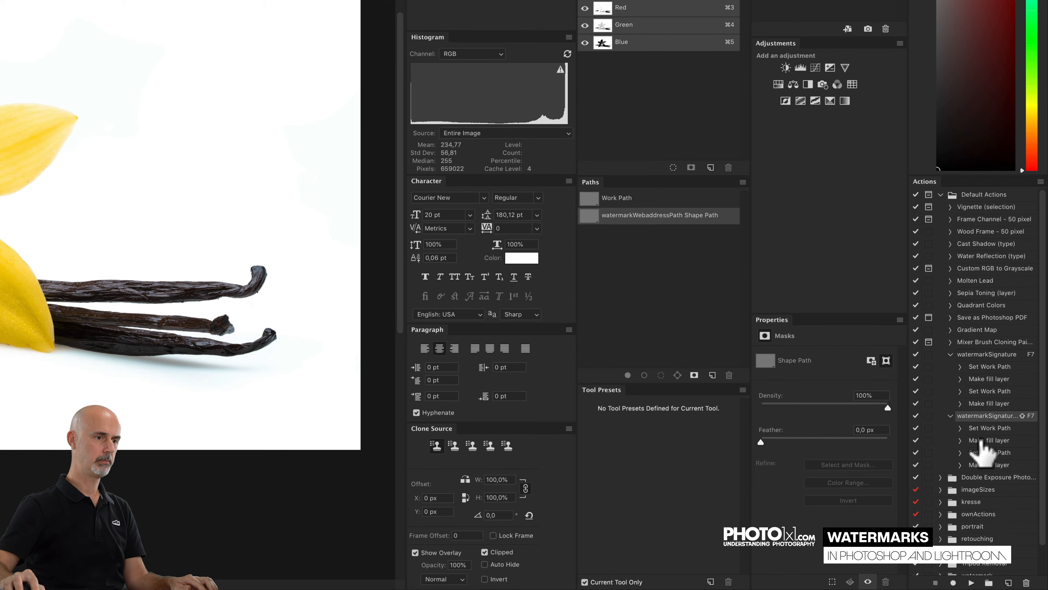
- Re-record both Make fill layer commands of the black action with the fill colour black (000000), keeping their layer names
double_click(982, 441)
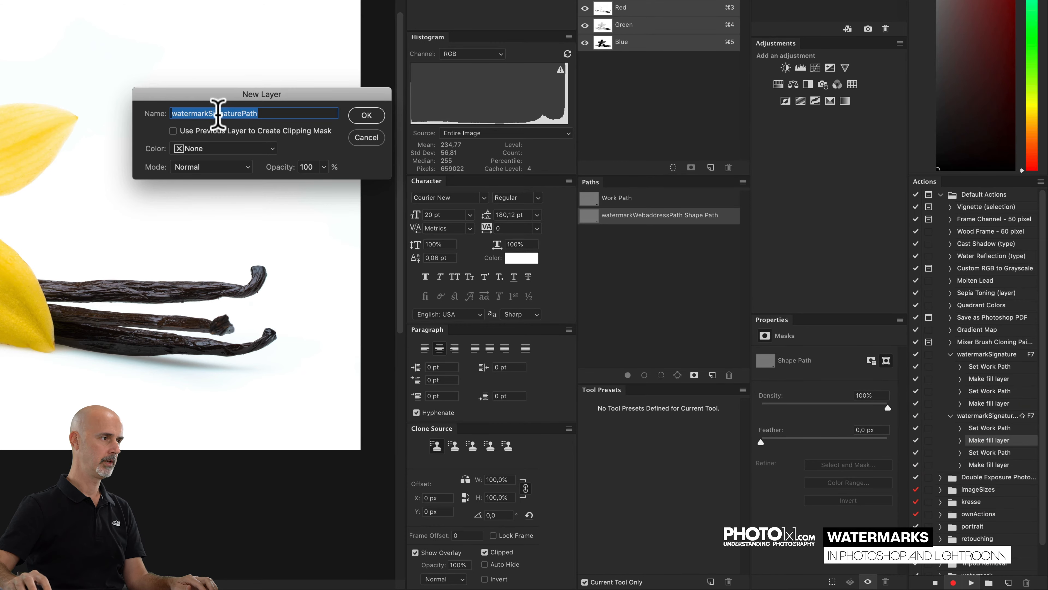
click(366, 116)
drag(414, 284, 373, 341)
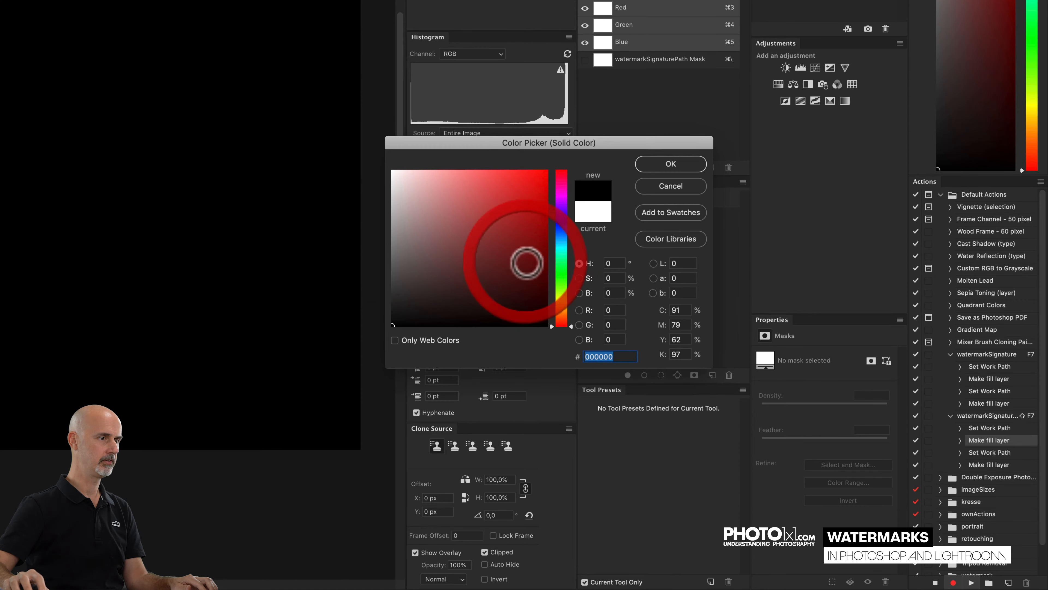
click(653, 164)
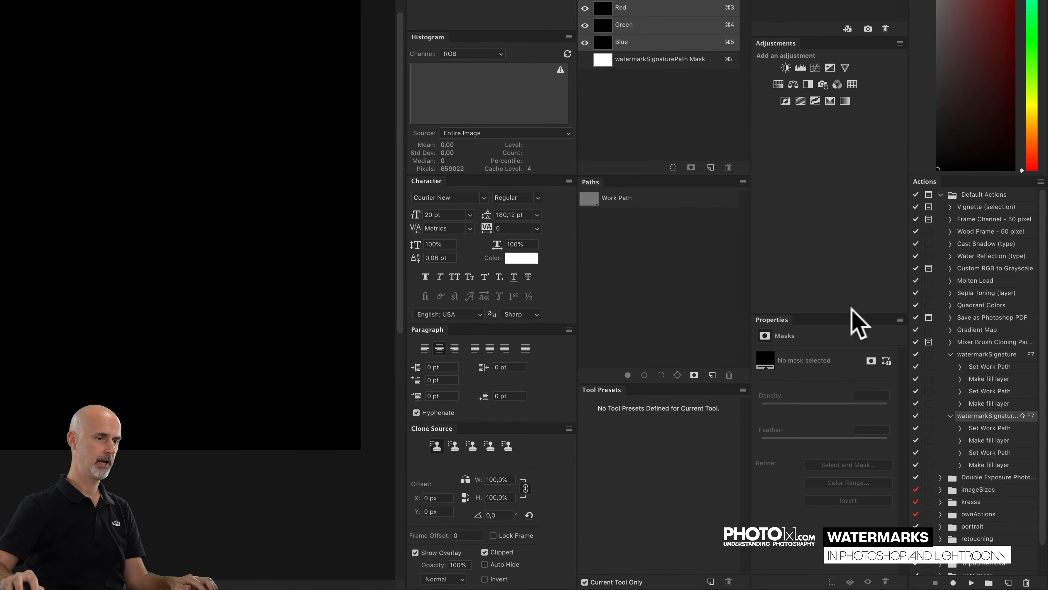
double_click(988, 464)
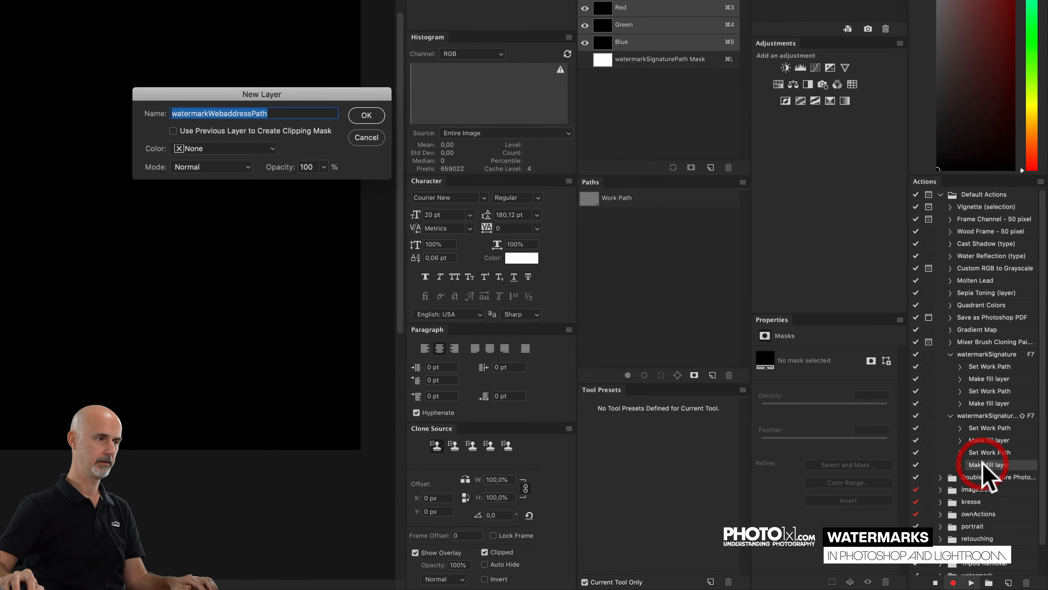
click(365, 115)
drag(478, 194, 377, 339)
click(668, 165)
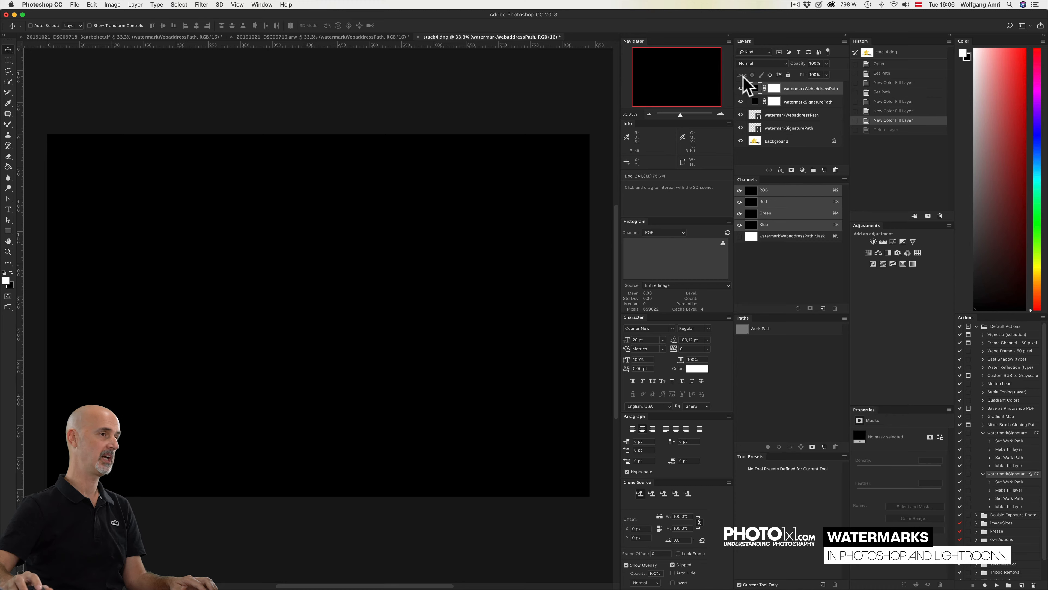
- Delete the four watermark layers above the Background and play the watermarkSignatureBlack action on the flower photo
shift+click(778, 128)
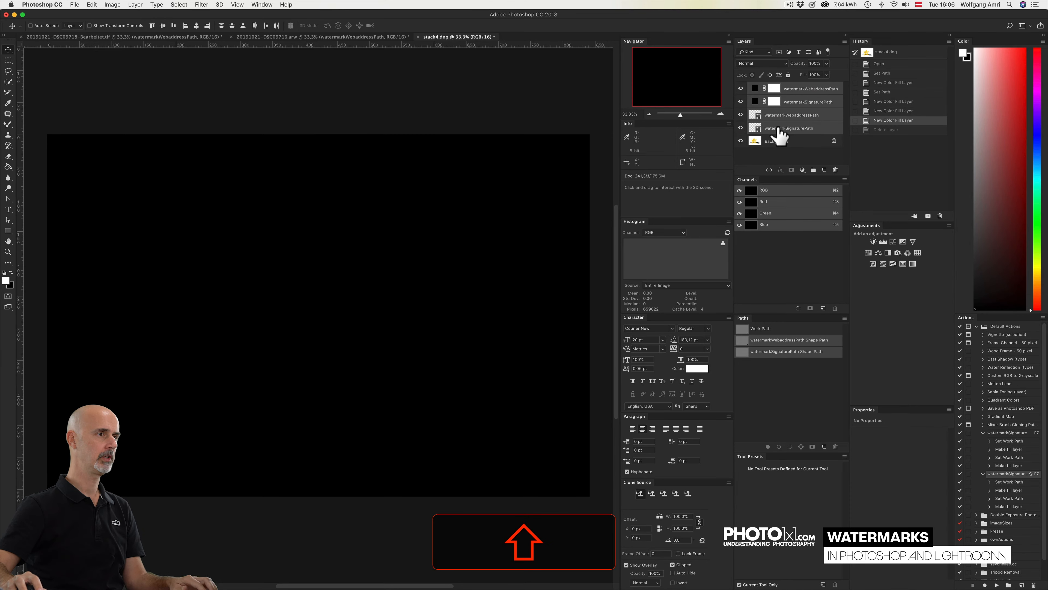
click(835, 169)
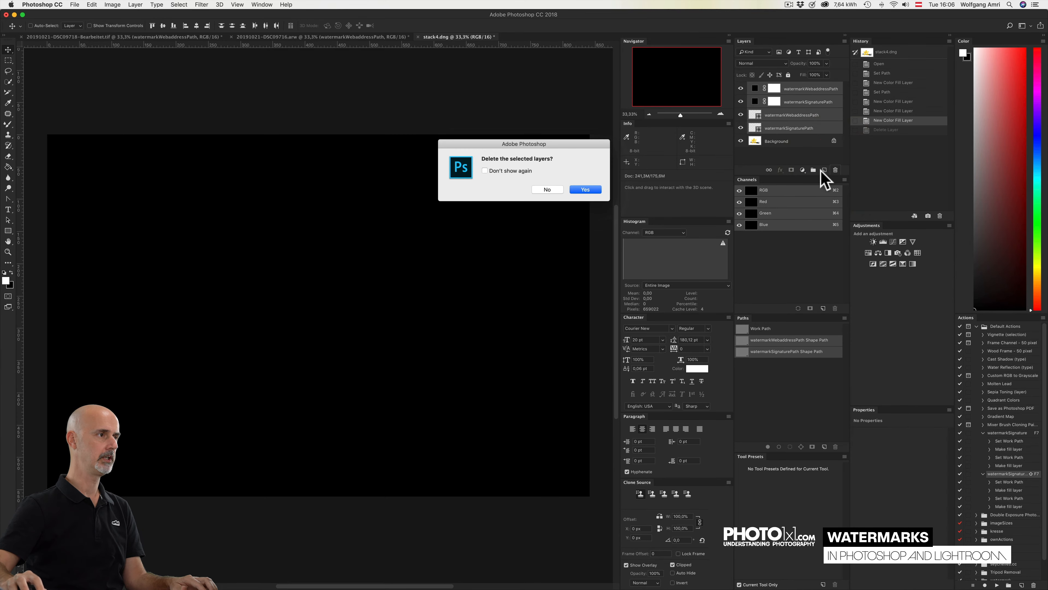
click(597, 190)
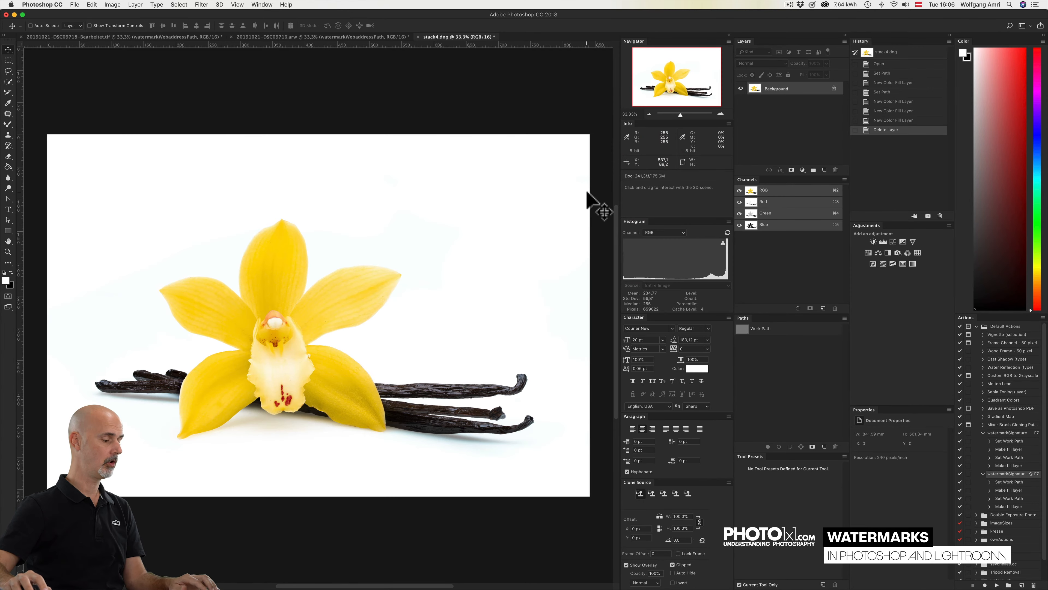
key(shift)
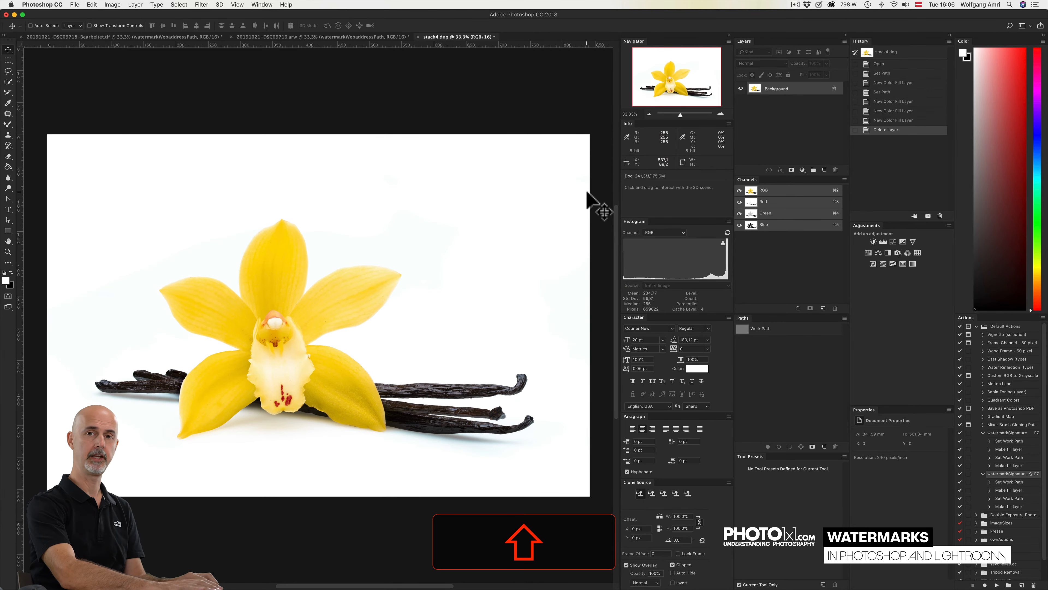
key(shift+F7)
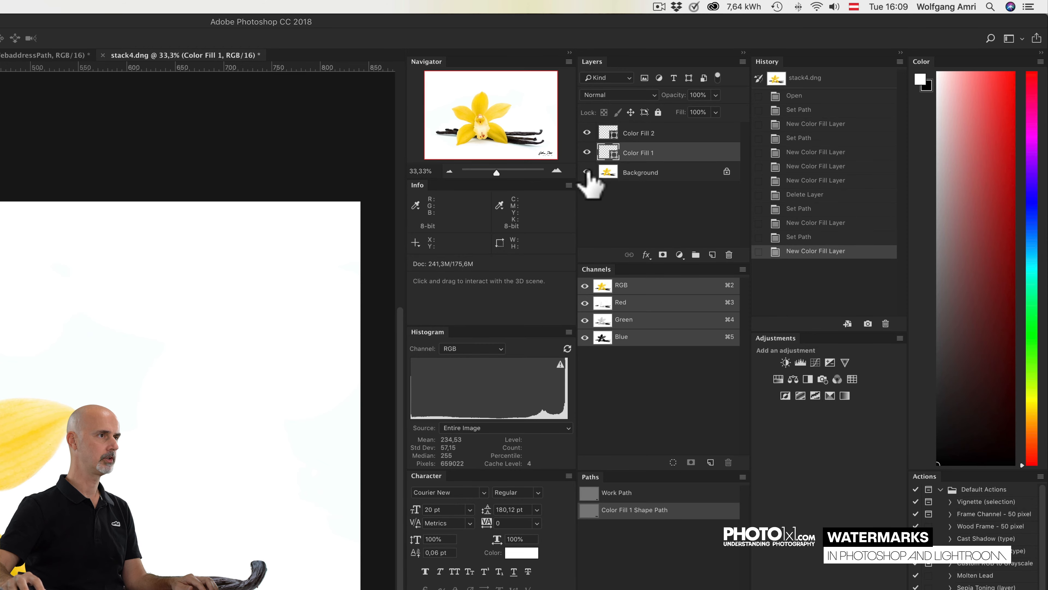
- Hide the Background layer and crop the image to a rectangular selection of about 118 × 46 mm around the signature and web address
click(587, 172)
click(0, 90)
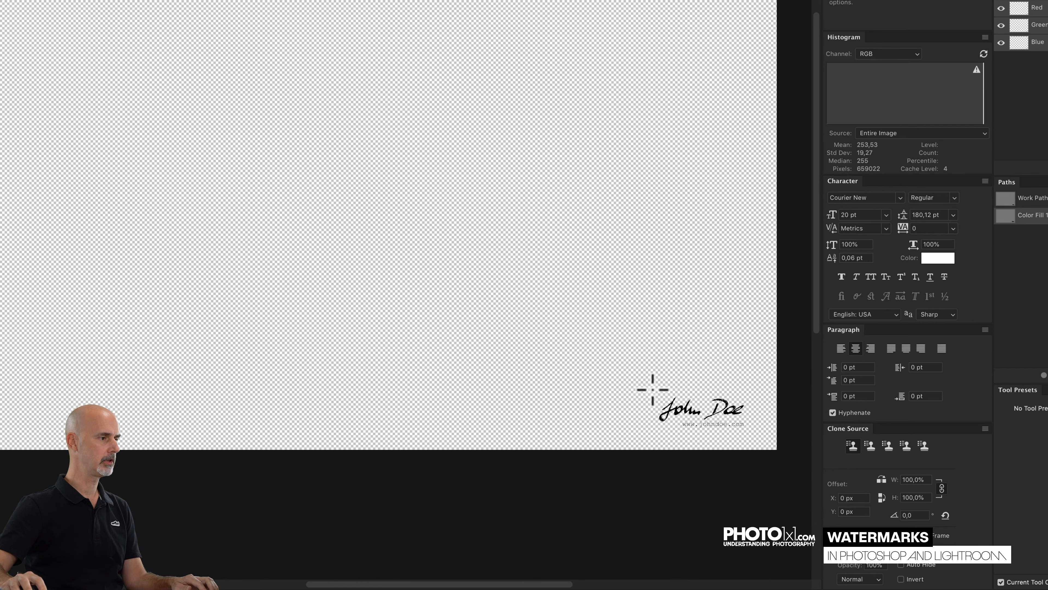
drag(646, 388, 760, 432)
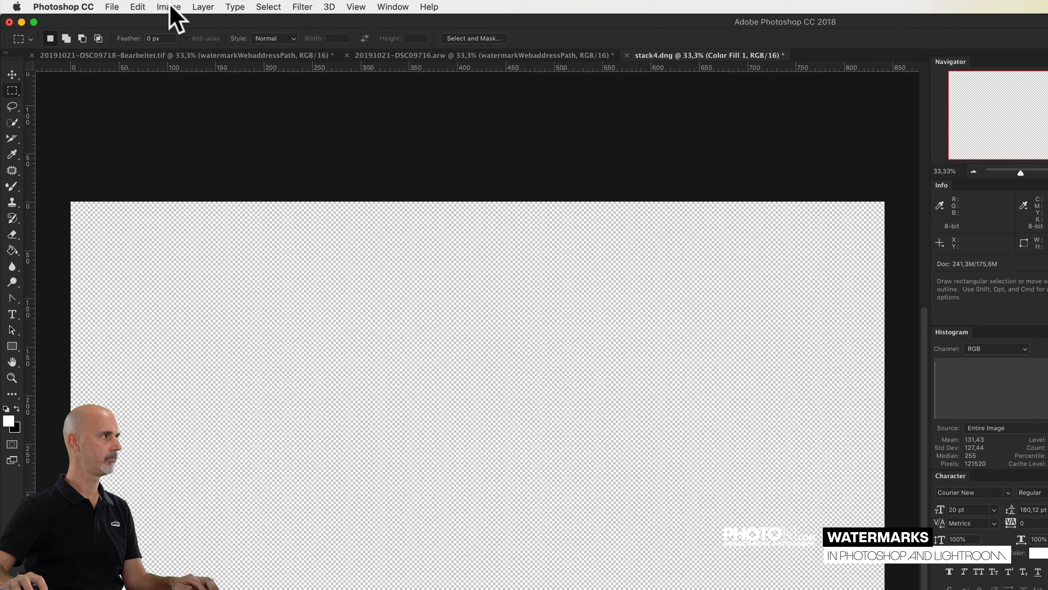
click(170, 7)
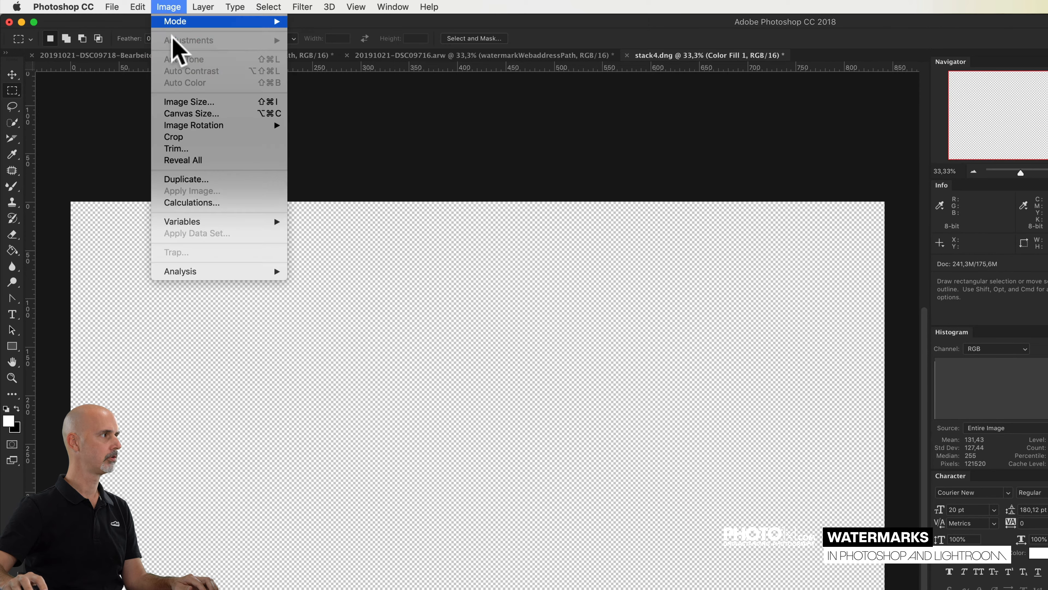
click(187, 139)
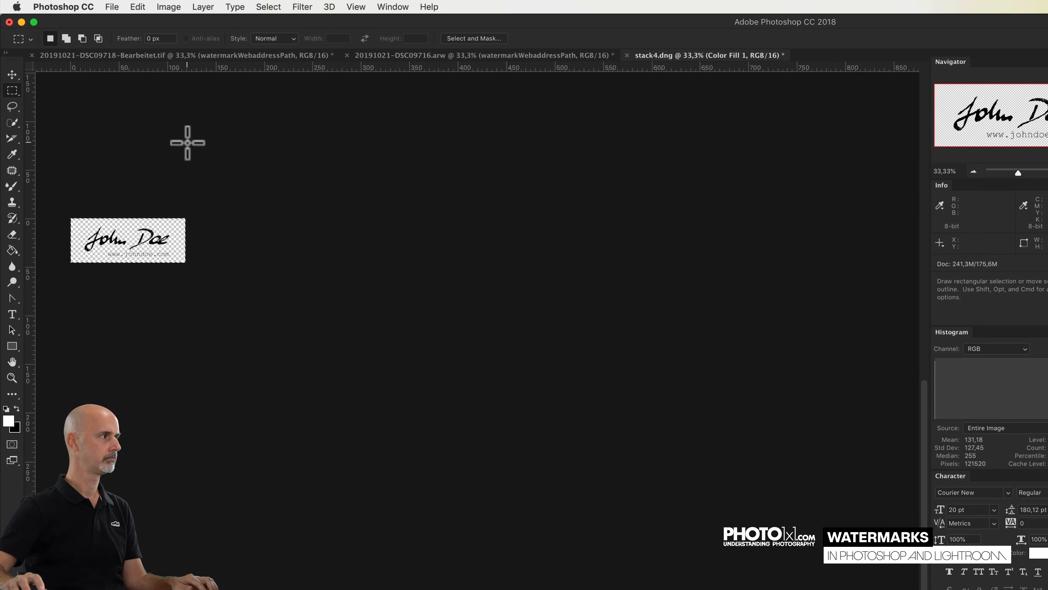
- Start saving the cropped watermark under a new name in the watermarkRAW folder, choosing PNG as the file format
key(space)
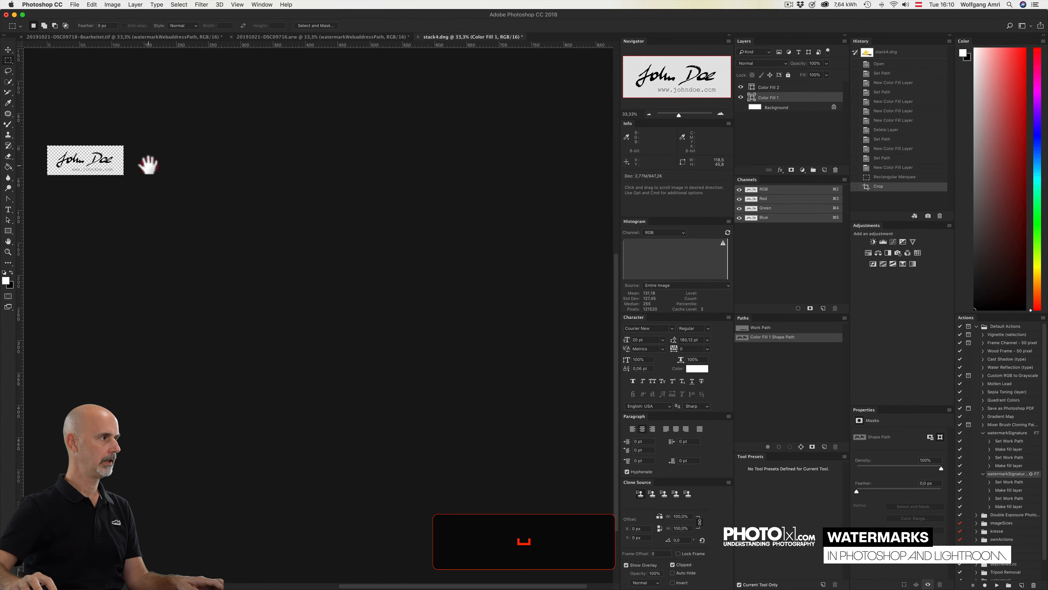
drag(218, 247, 606, 428)
key(super+r)
key(super+plus)
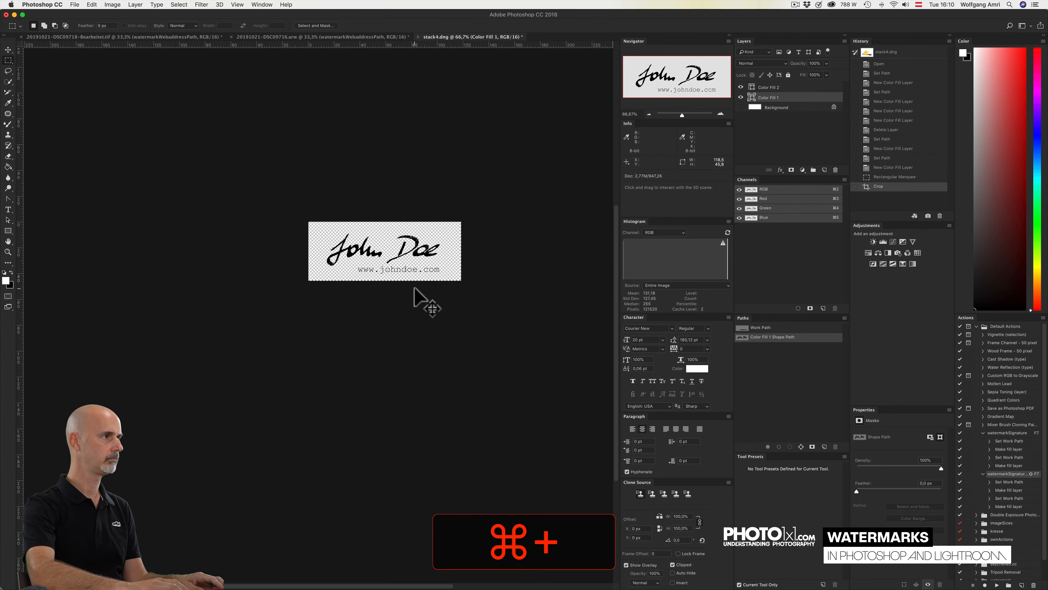
key(super+plus)
key(space)
drag(455, 270, 417, 331)
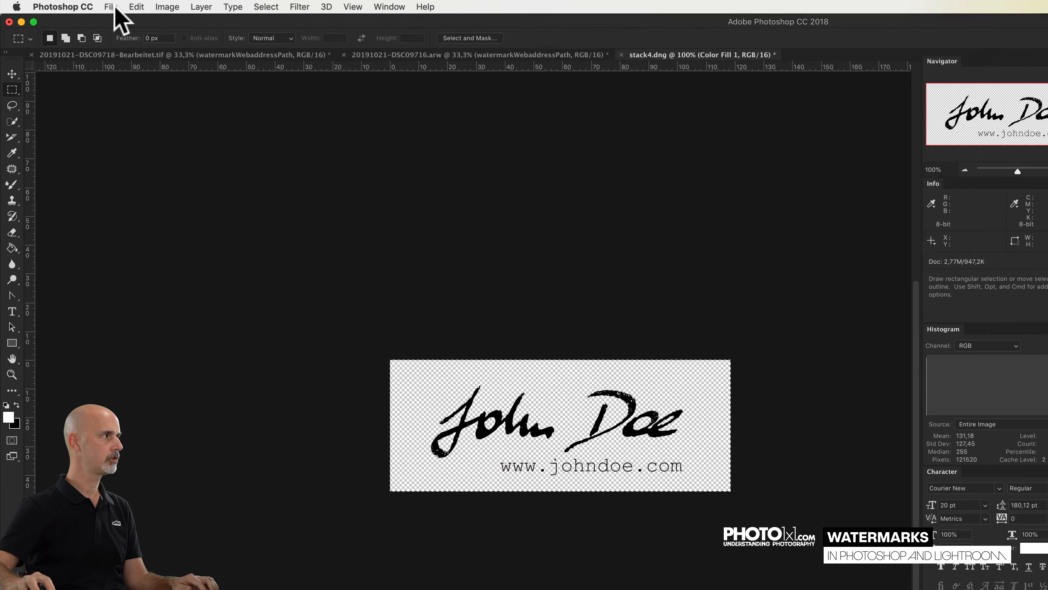
click(75, 5)
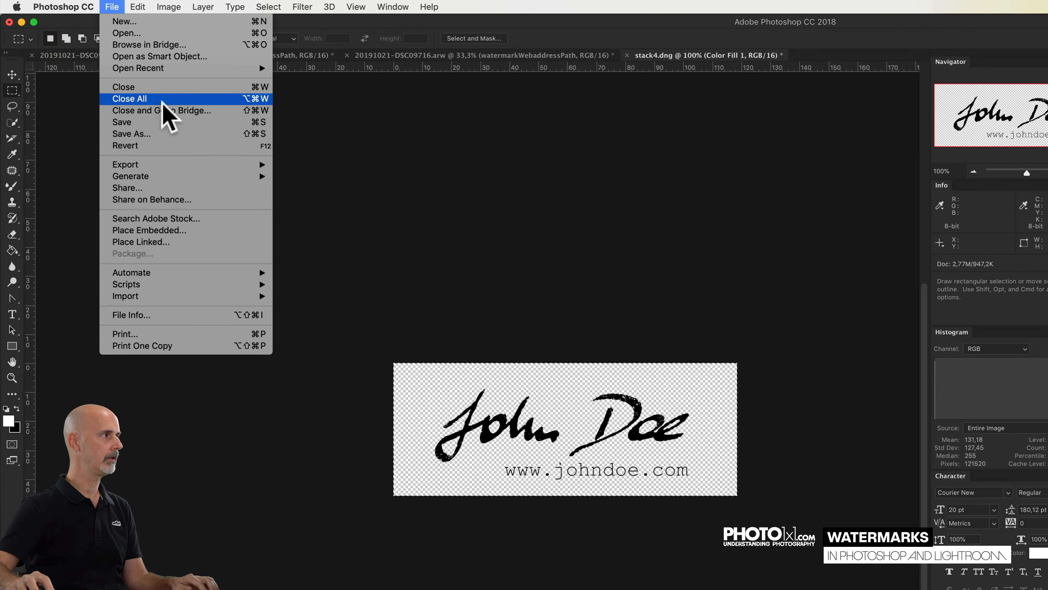
click(158, 133)
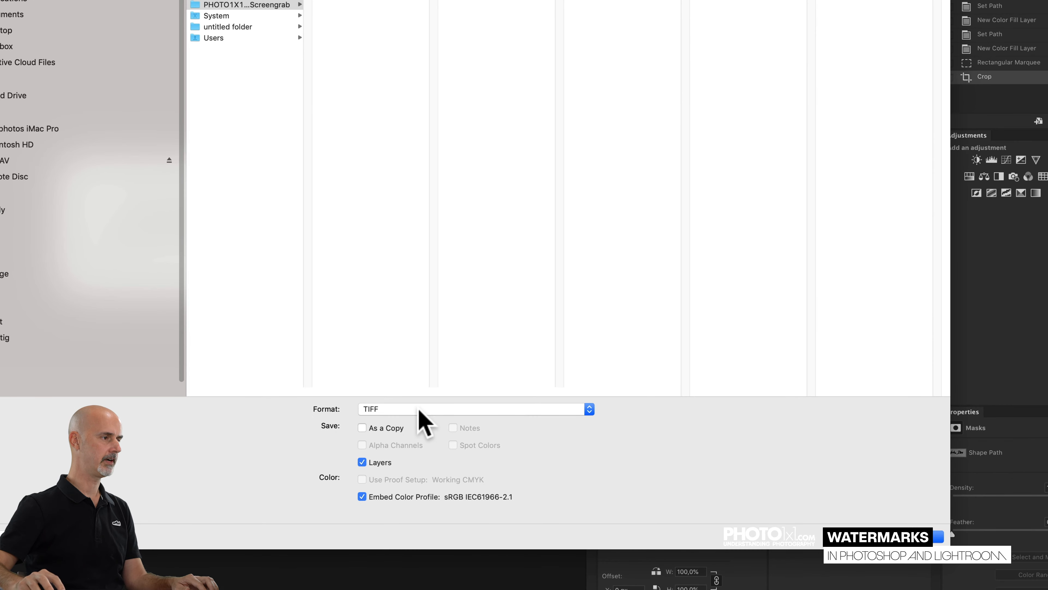
click(418, 410)
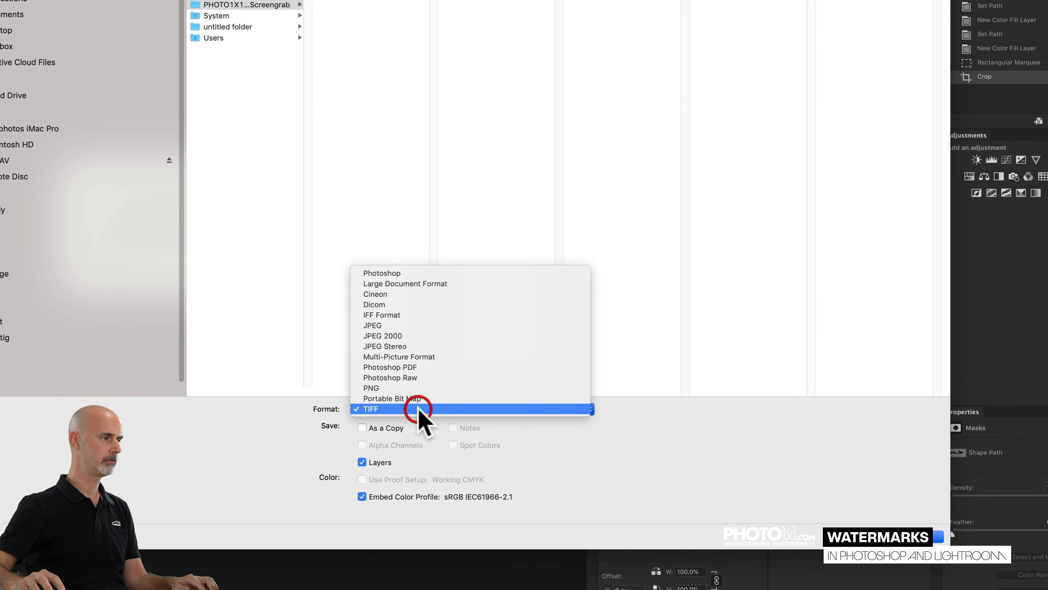
click(415, 388)
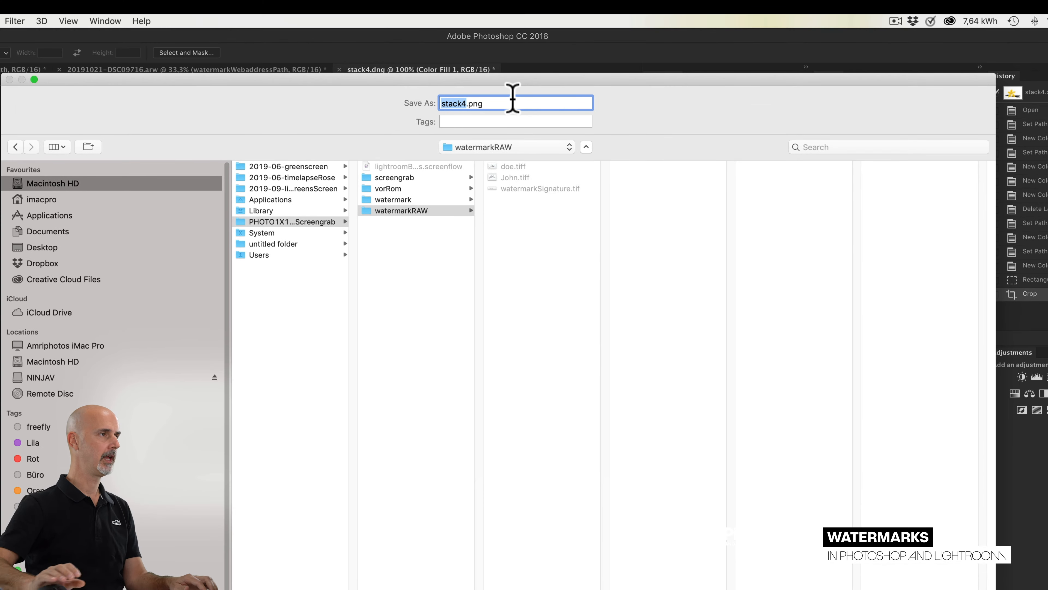
- Name the PNG file watermarkSignatureBlack and save it with the large file size (fastest saving) option
text(wate)
text(rmarkSignat)
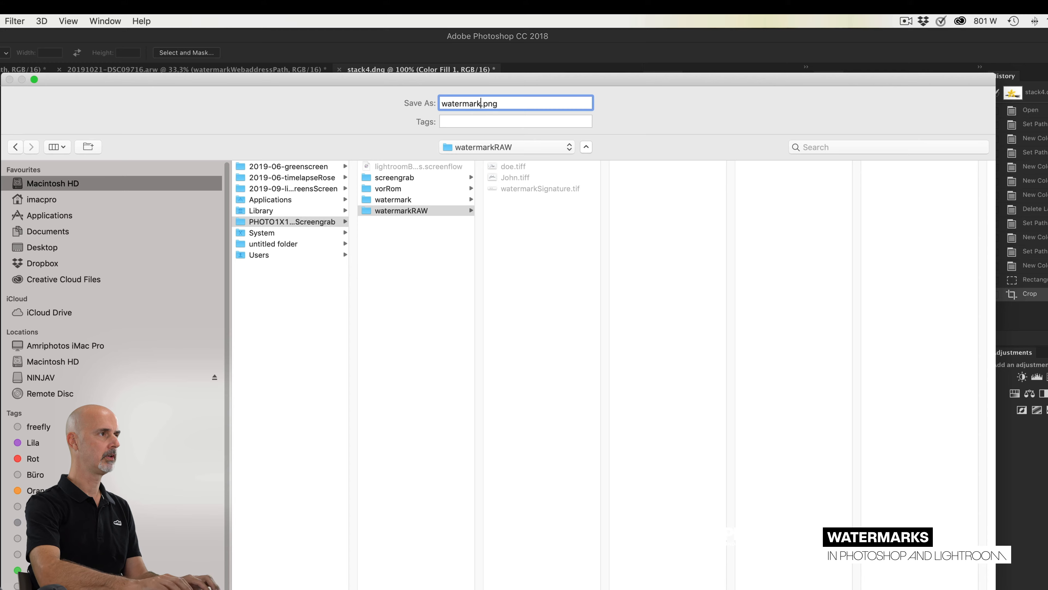
text(ureBlack)
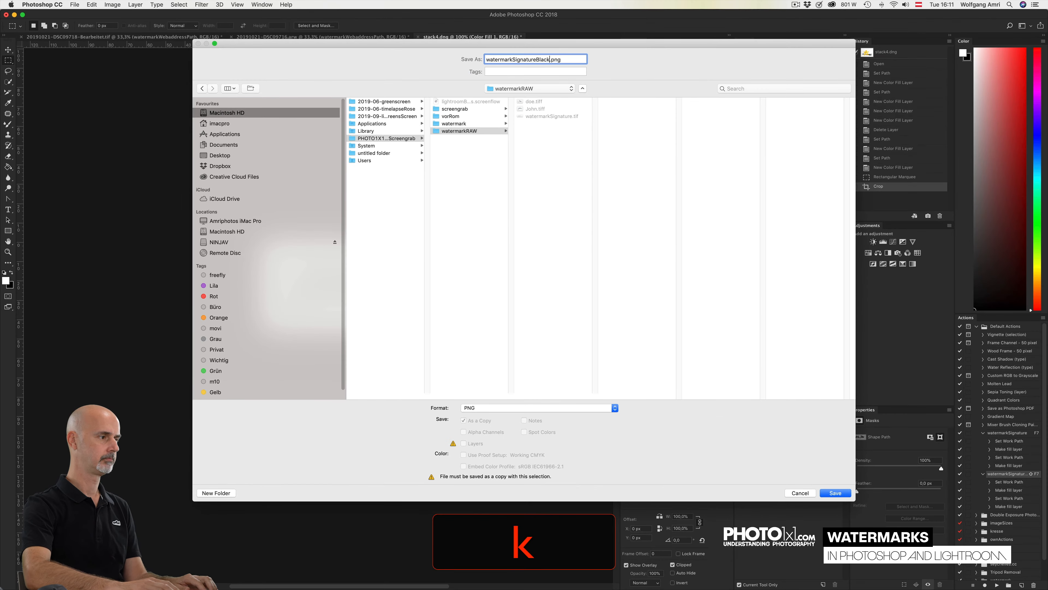
key(Return)
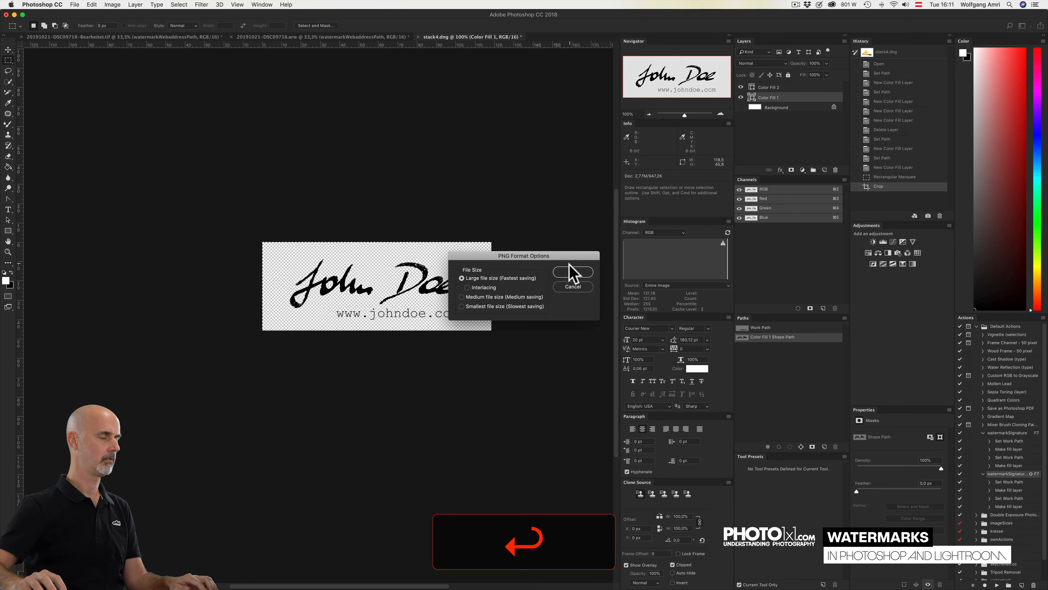
click(569, 269)
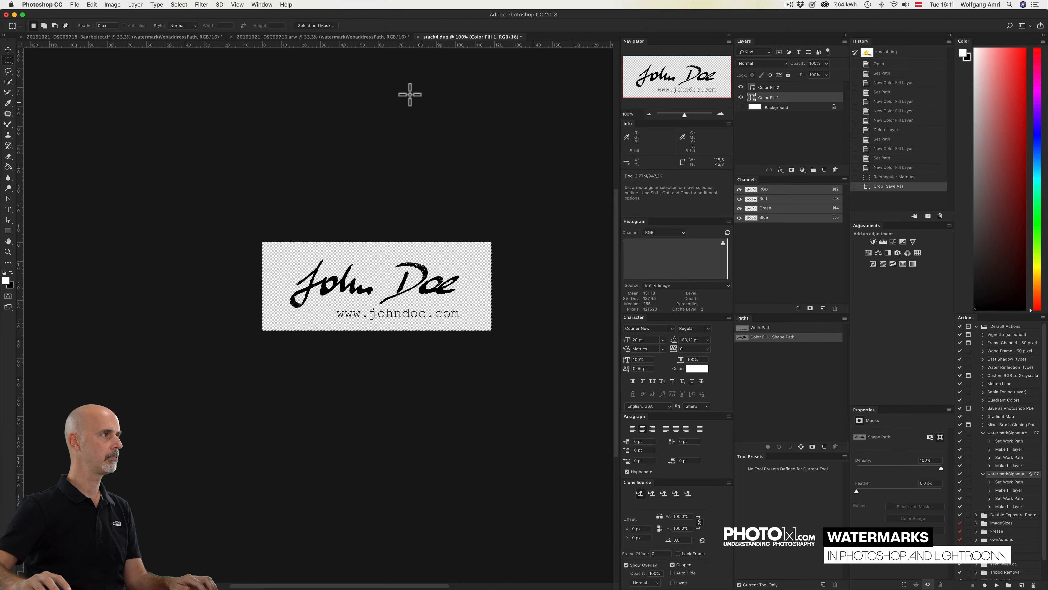
- Hide the Background layer in the grape photo 20191021-DSC09716.arw and crop to a selection of about 125 × 50 mm around the white watermark
click(303, 38)
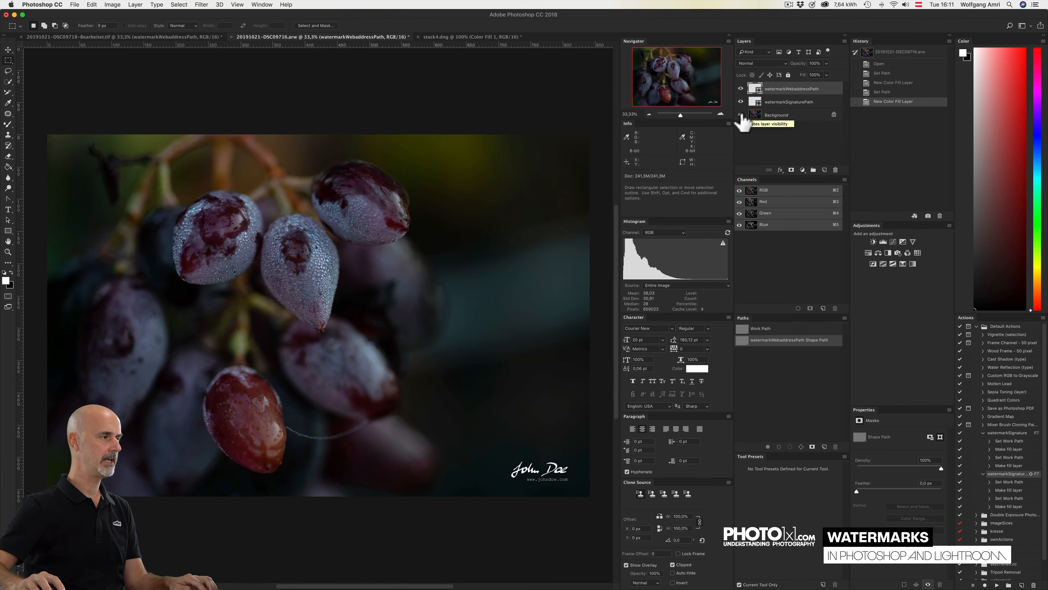
click(740, 115)
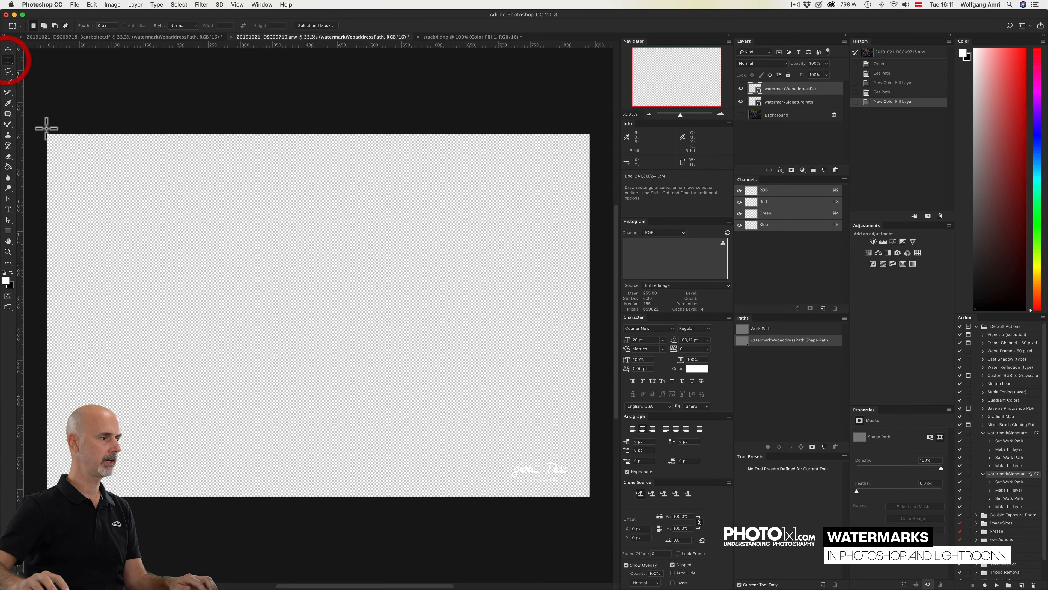
drag(501, 455, 581, 487)
click(112, 5)
click(125, 91)
drag(144, 148, 396, 240)
- Start saving the cropped white watermark under a new name in the watermarkRAW folder, choosing PNG as the format
key(shift+super+s)
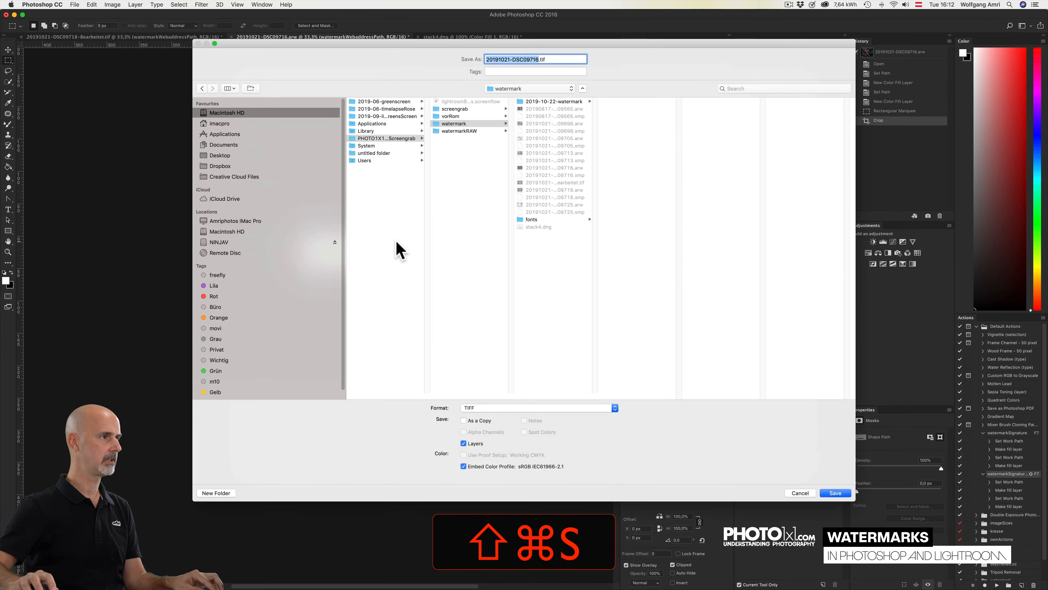
click(497, 408)
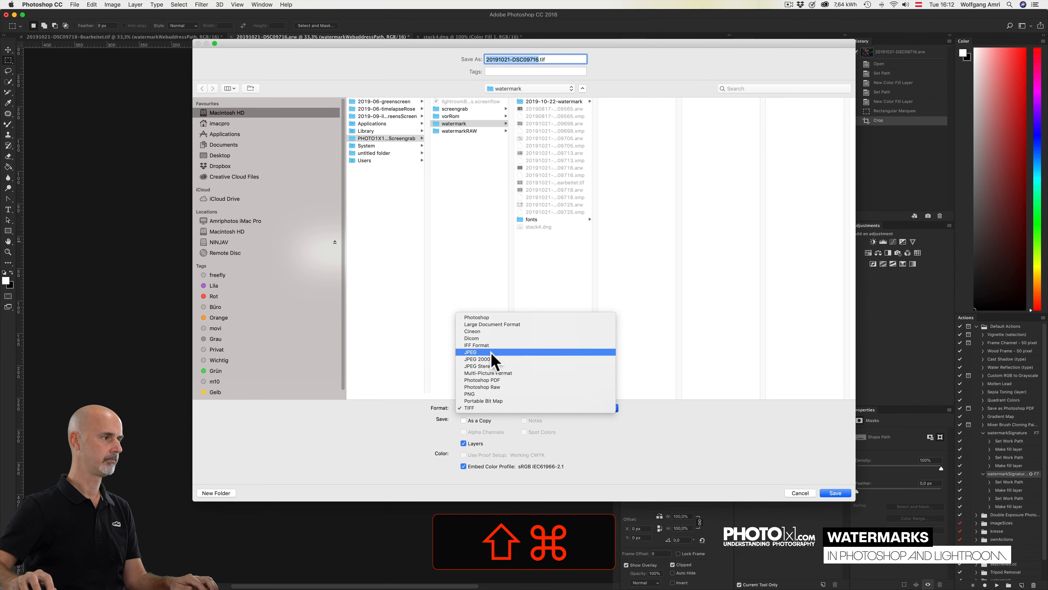
click(479, 394)
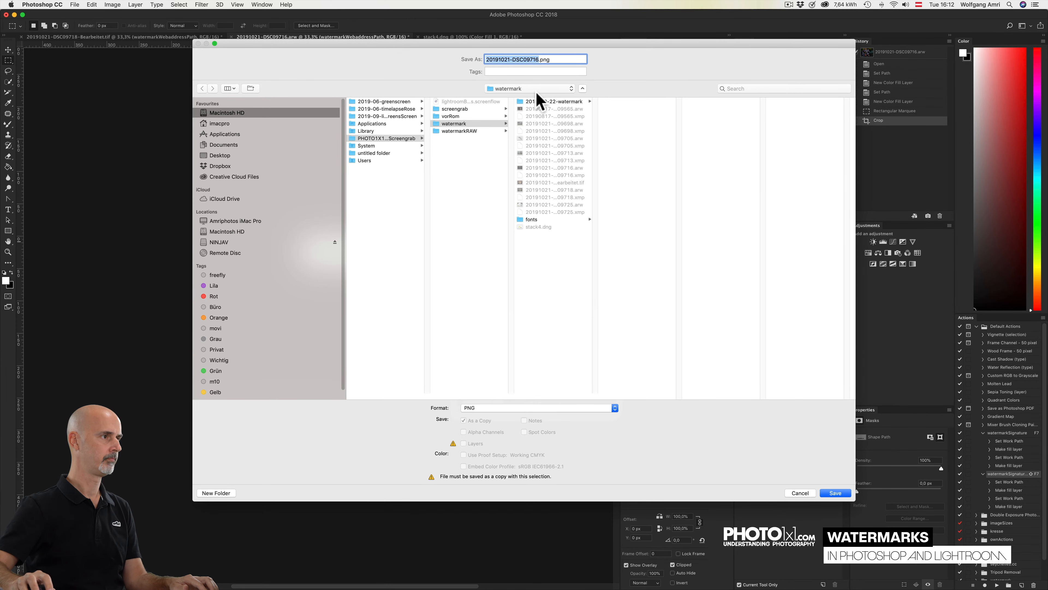
click(516, 88)
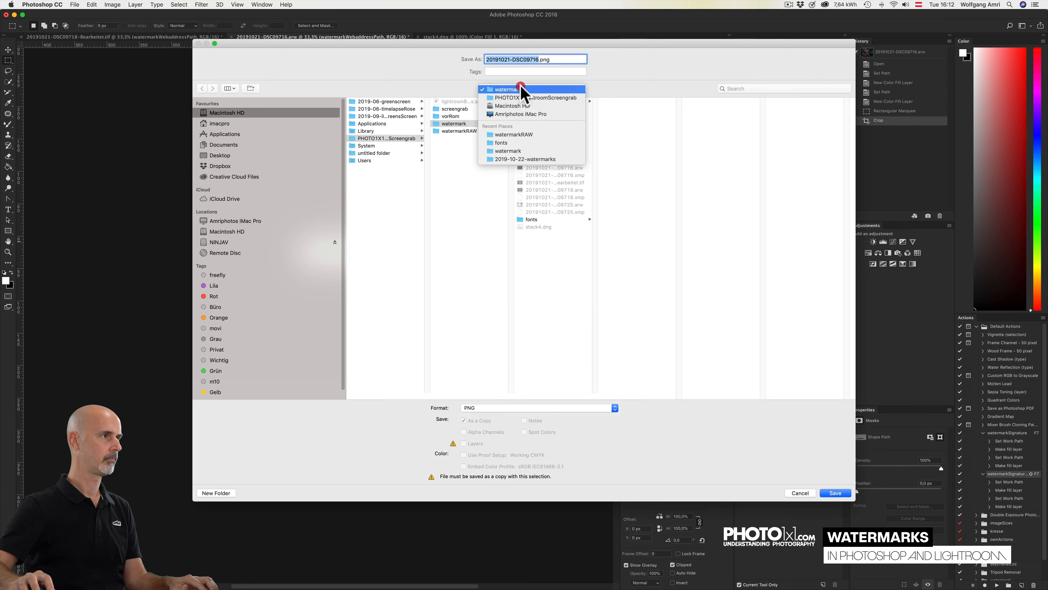
click(515, 134)
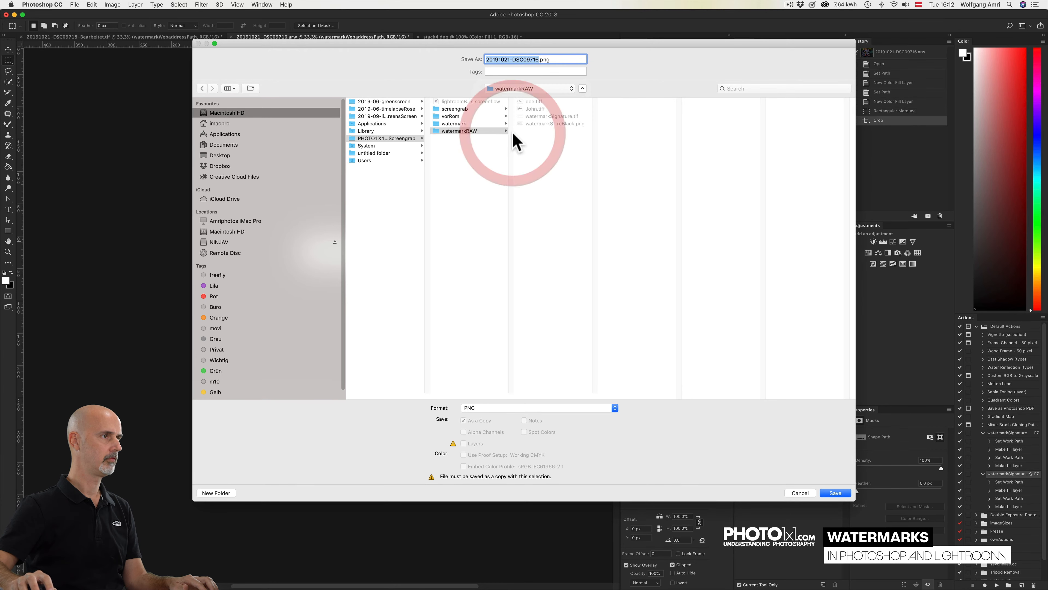
- Name the PNG file watermarkSignatureWhite and save it with the large file size (fastest saving) option
click(541, 124)
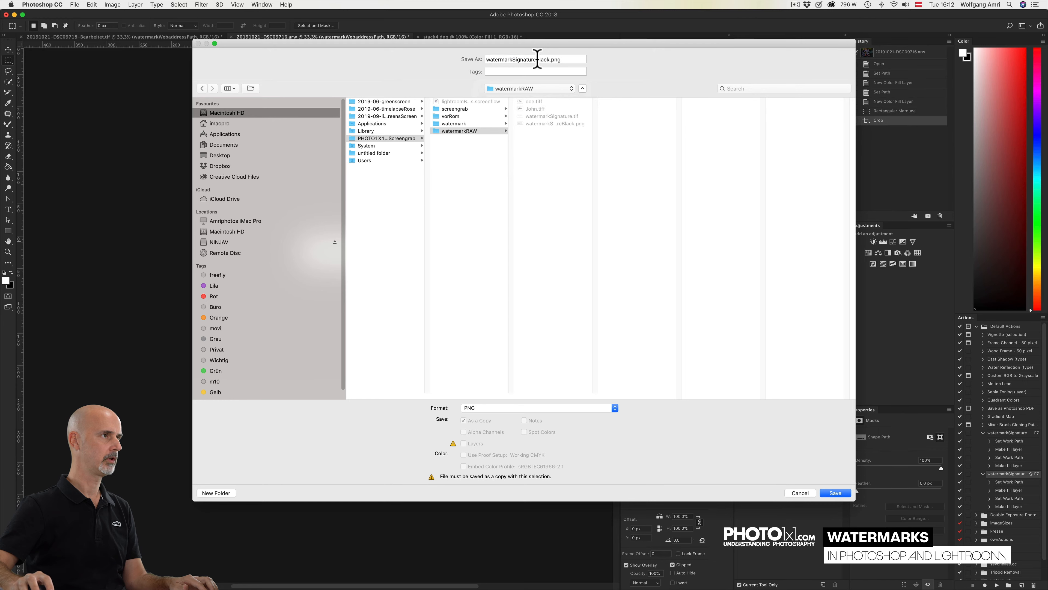
drag(537, 59, 551, 59)
text(W)
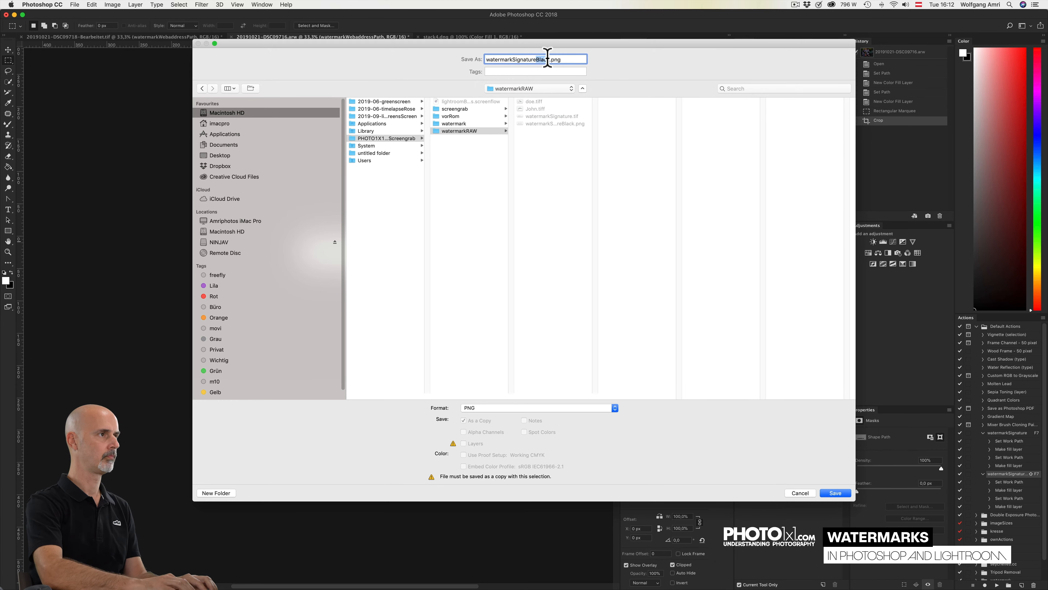
text(hite)
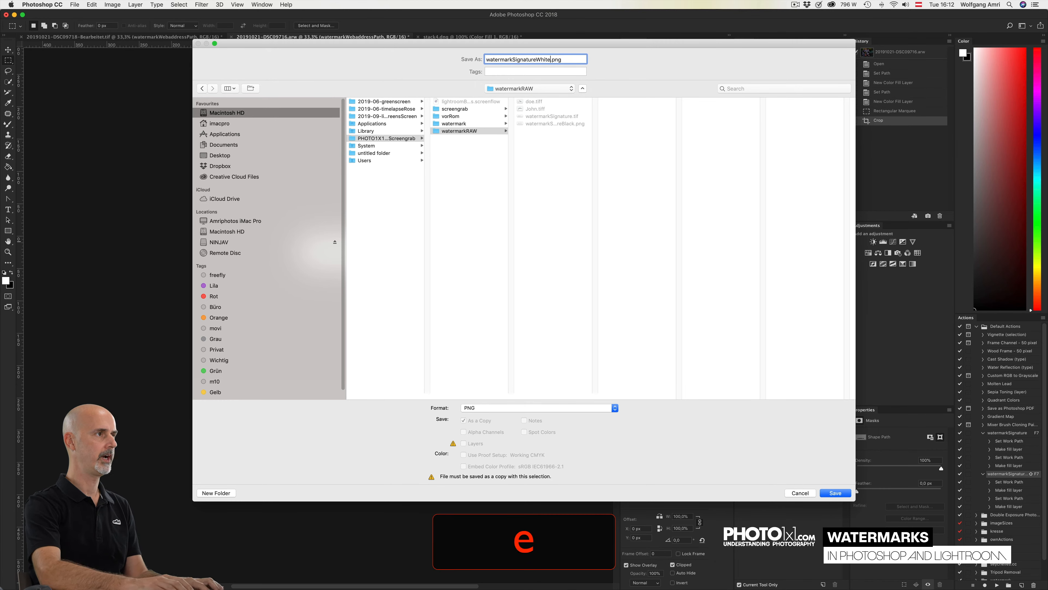
key(Return)
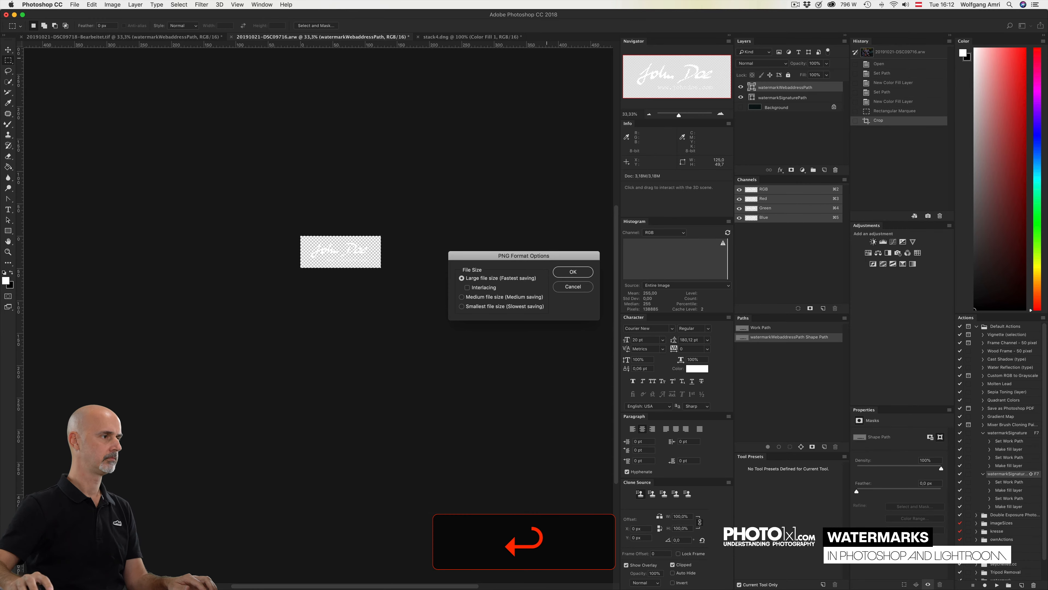
click(573, 271)
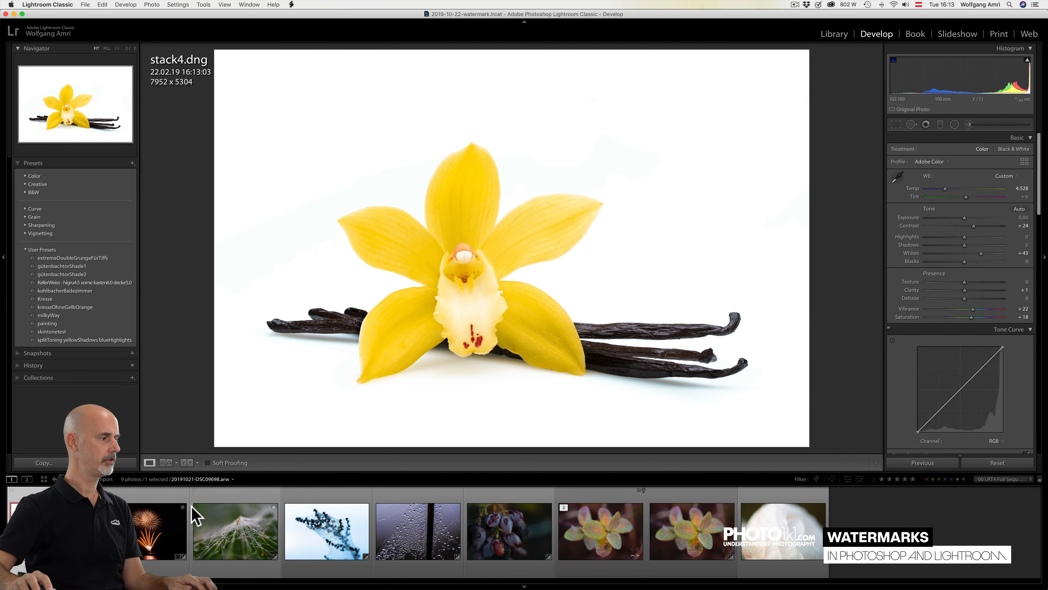
- Switch to Lightroom Classic and select the first five photos in the filmstrip, from the yellow flower to the raindrops photo
super+click(165, 532)
super+click(250, 538)
super+click(330, 533)
super+click(408, 543)
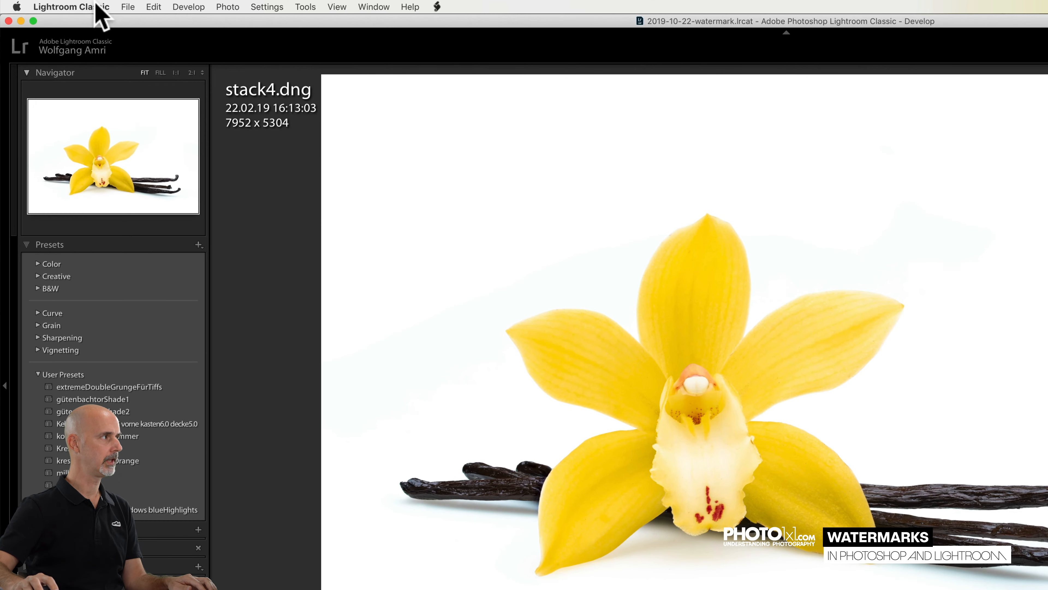
- Open the Watermark Editor and load watermarkSignatureBlack.png from the watermarkRAW folder as the watermark graphic
click(65, 4)
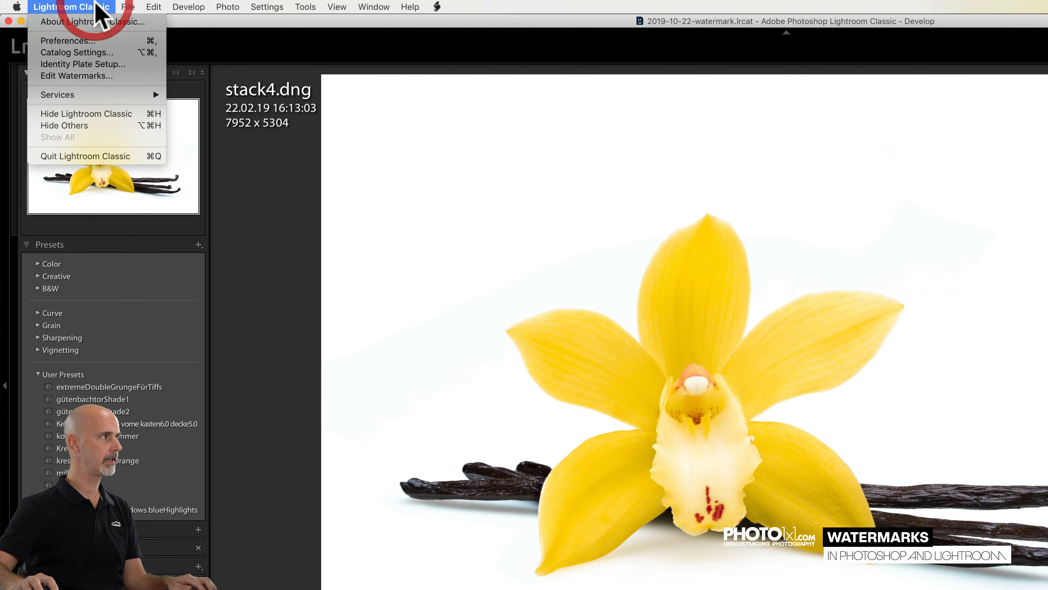
click(86, 76)
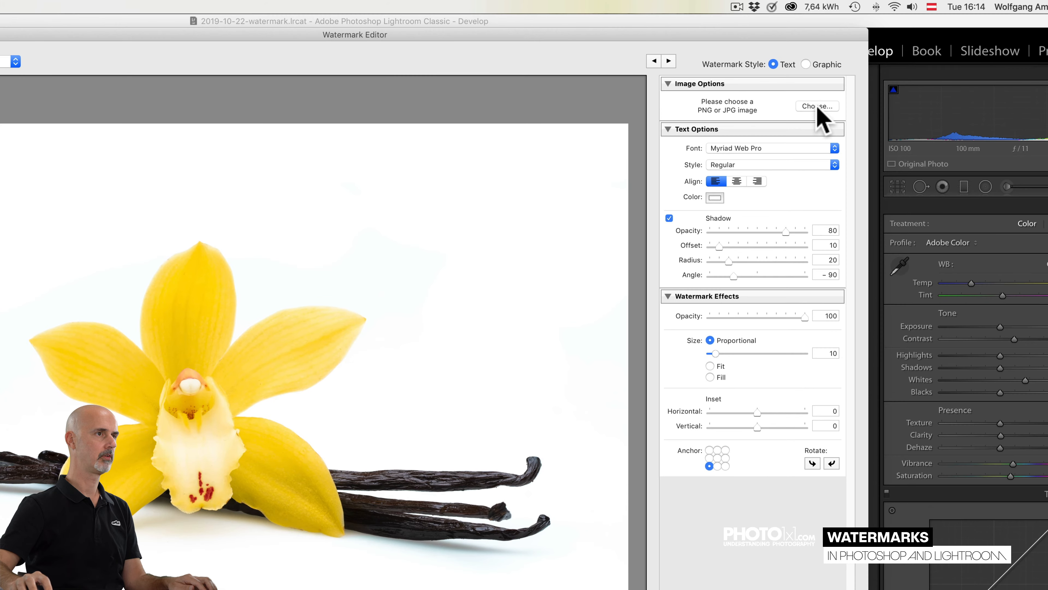
click(816, 106)
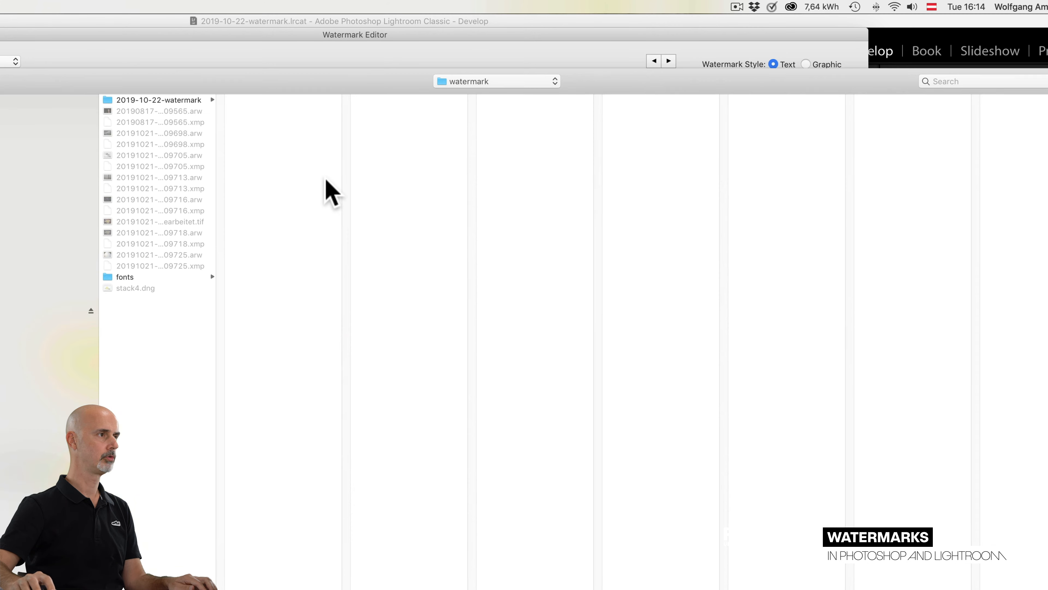
click(485, 82)
click(482, 150)
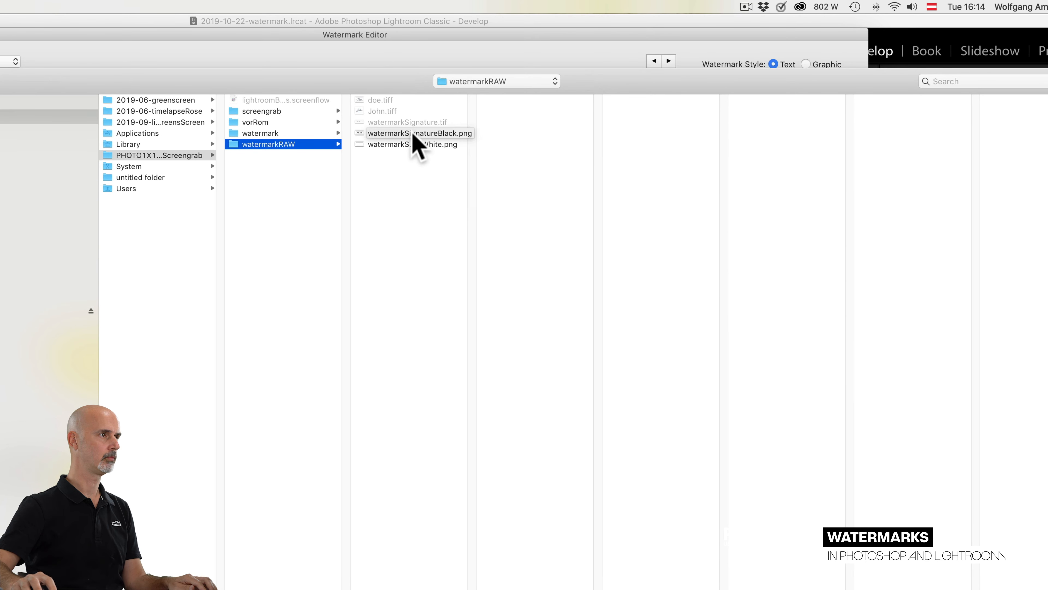
double_click(411, 133)
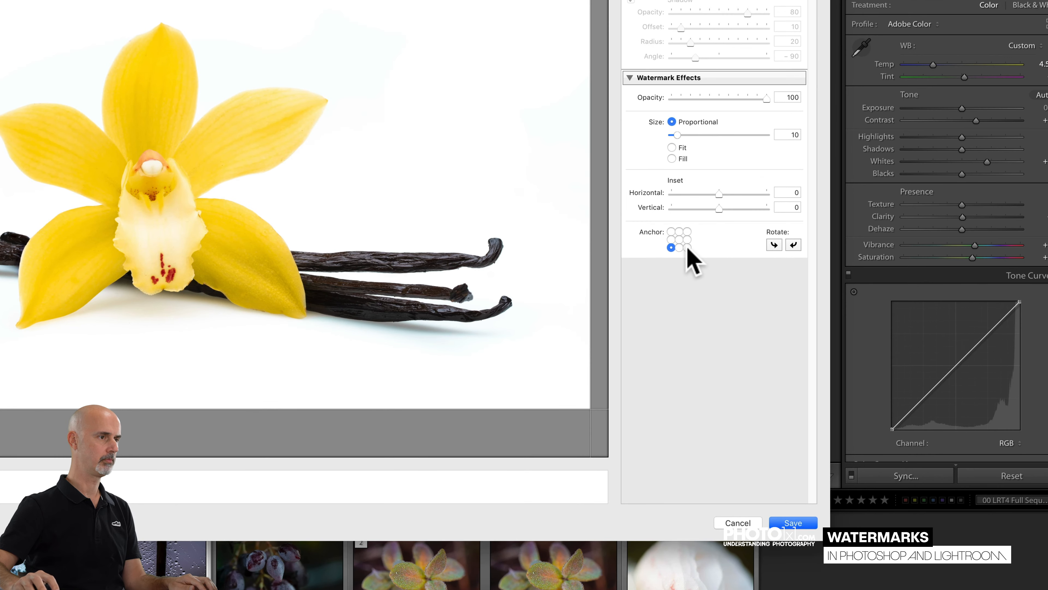
- Anchor the black watermark at the photo's lower-right corner with horizontal inset 2, vertical inset 1 and proportional size 11
click(687, 247)
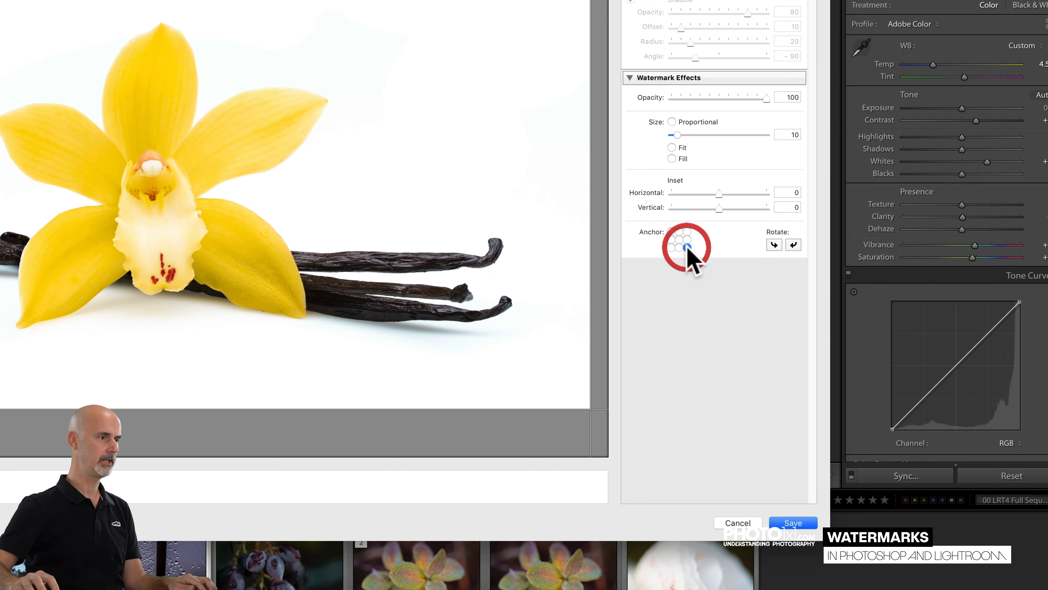
drag(718, 194, 726, 208)
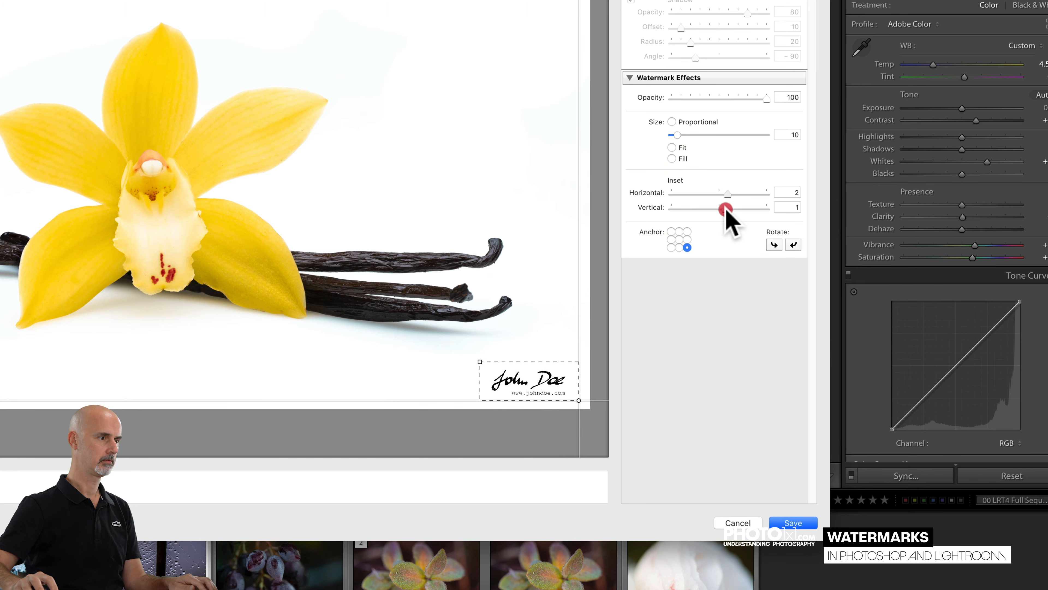
click(762, 98)
drag(763, 98, 784, 106)
mouse_move(678, 135)
mouse_down()
mouse_move(692, 136)
mouse_move(678, 136)
mouse_up()
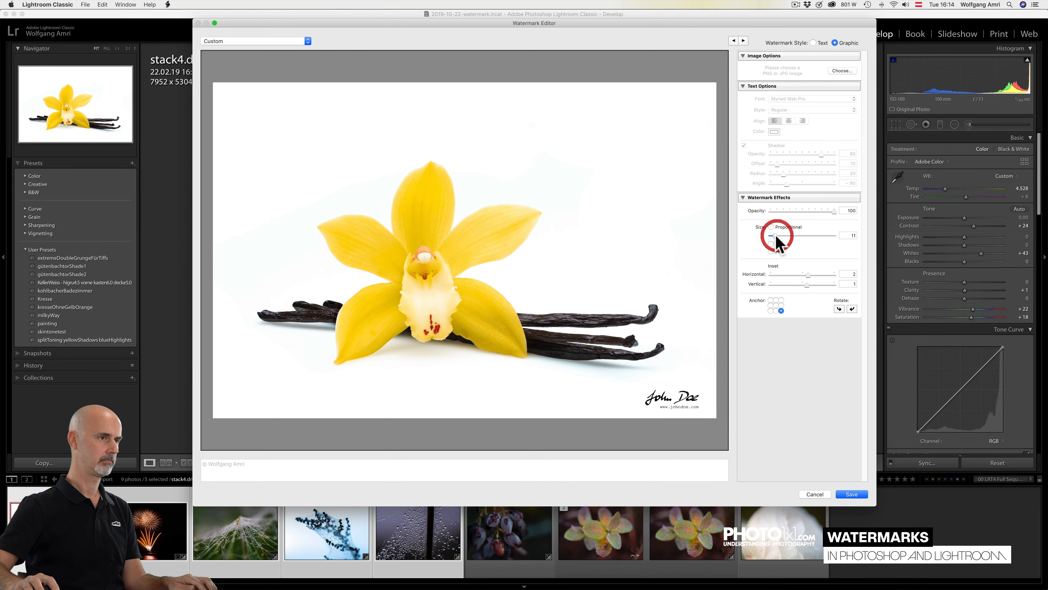
drag(776, 235, 776, 234)
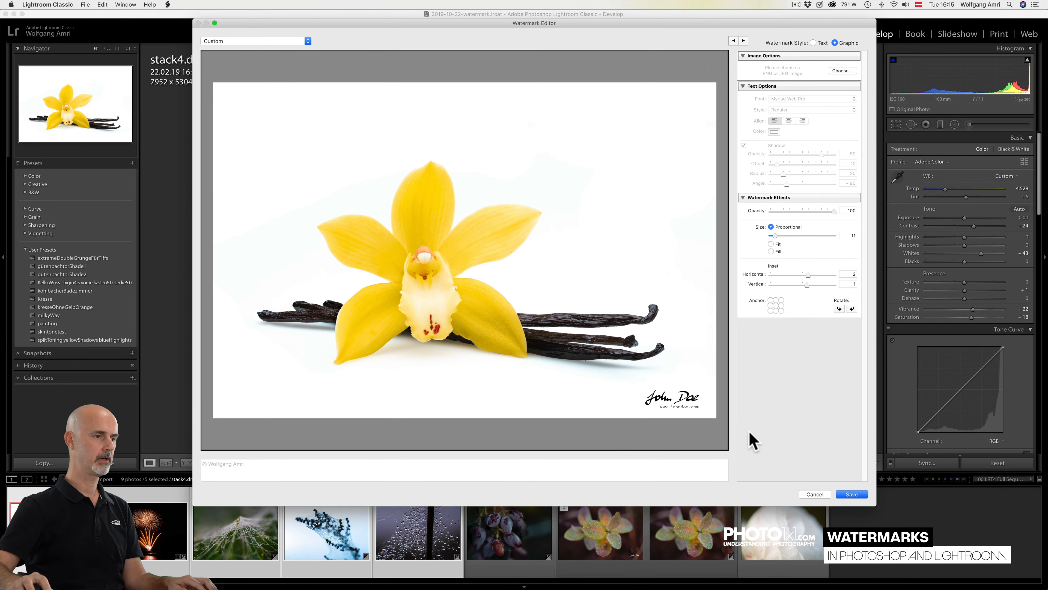
- Save the watermark settings as a new preset named watermarkSignatureBlack
click(852, 494)
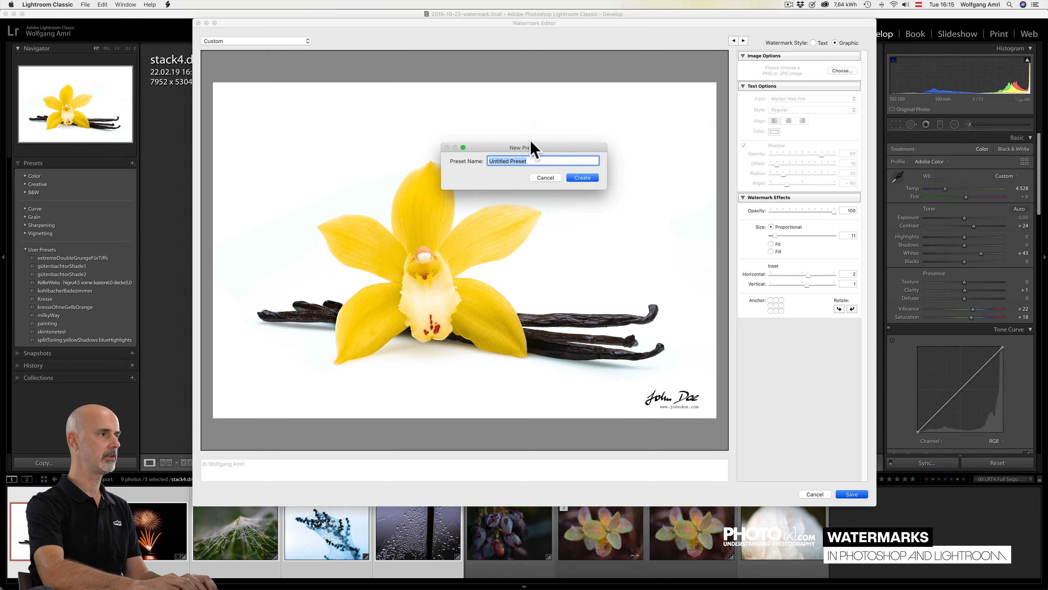
text(w)
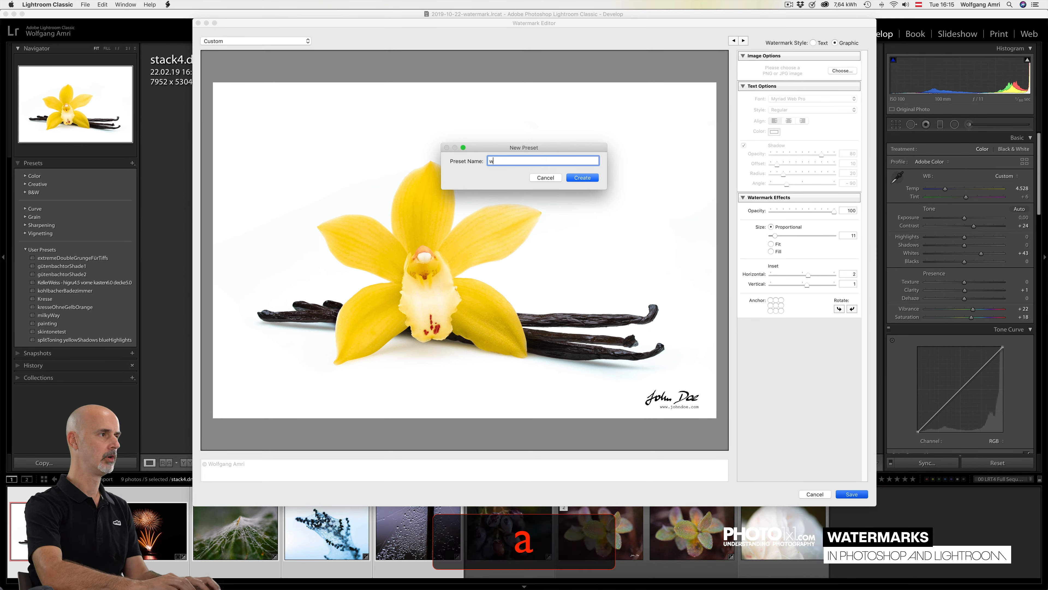
text(atermarkSignatu)
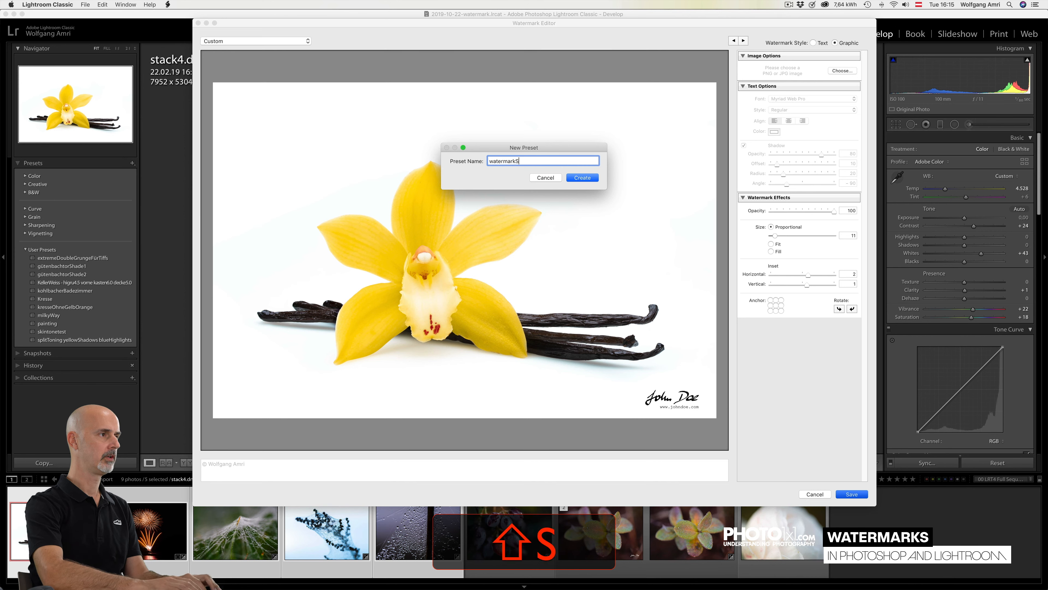
text(reBlack)
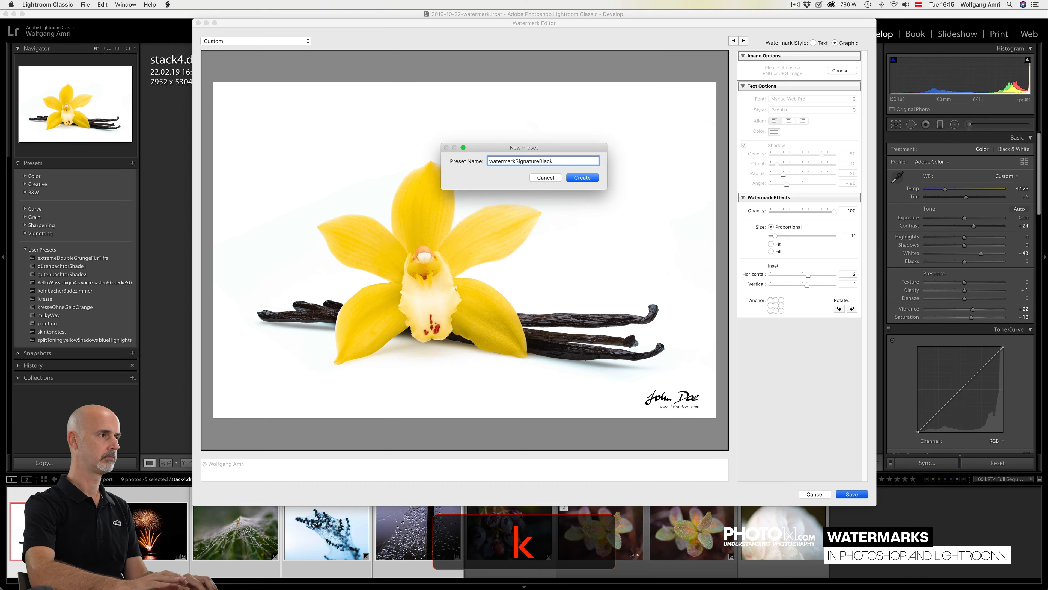
key(Return)
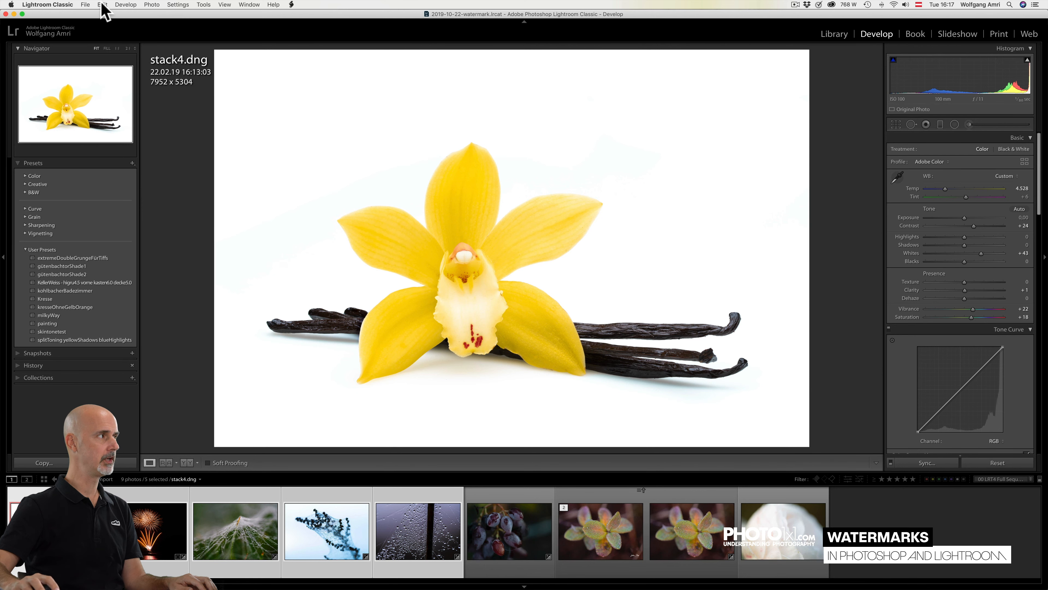
- Reopen the Watermark Editor and load watermarkSignatureWhite.png from the watermarkRAW folder as the watermark graphic
click(64, 6)
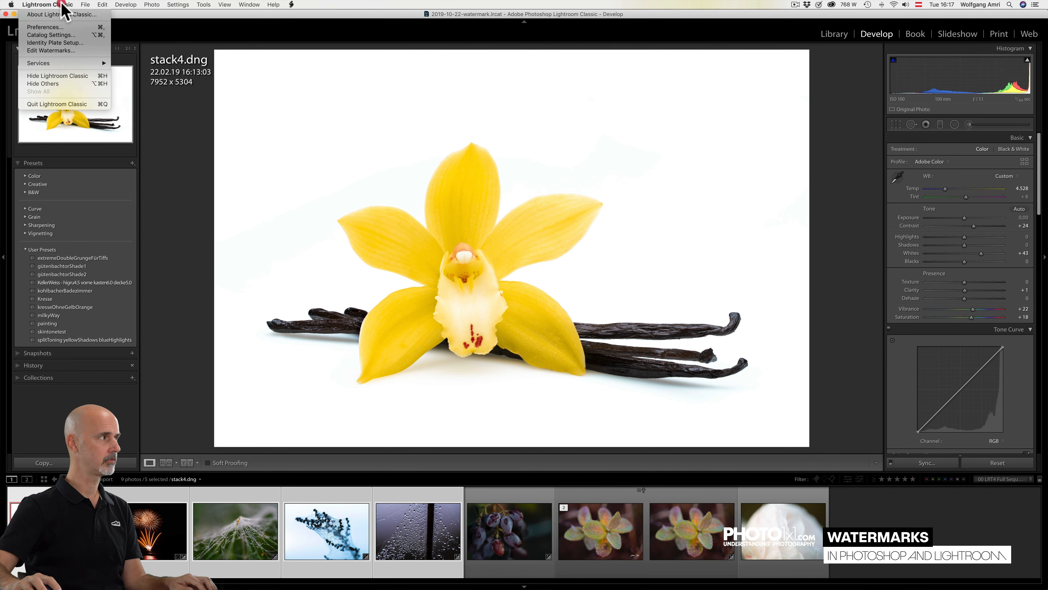
click(56, 51)
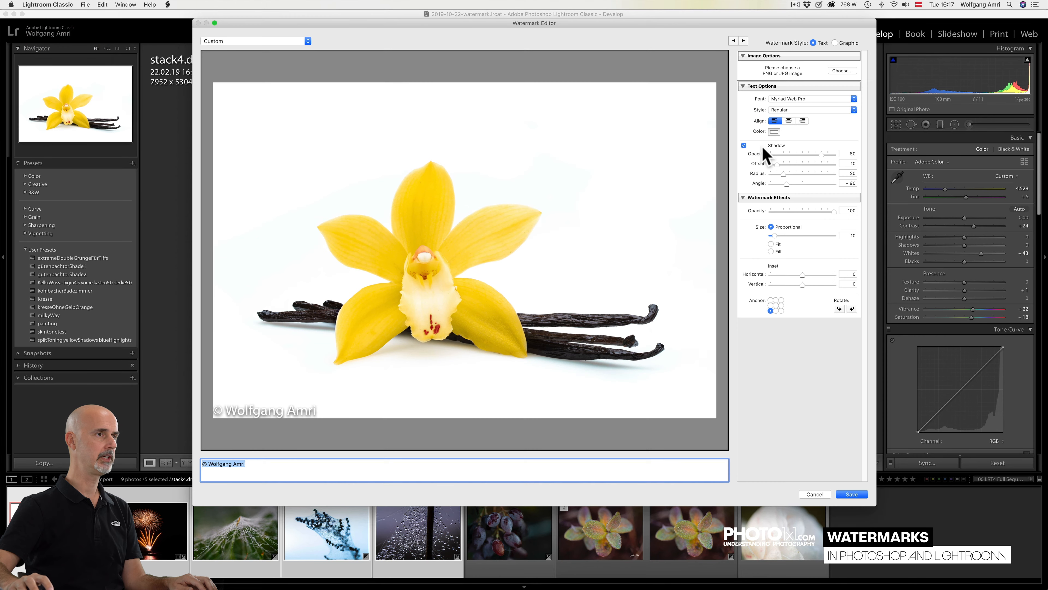
click(842, 71)
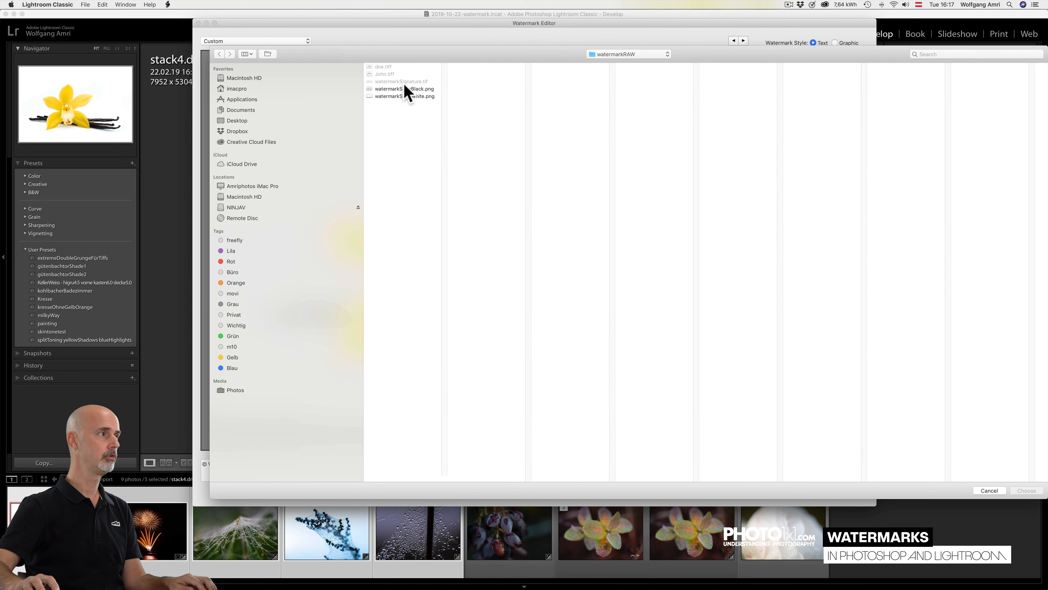
click(394, 97)
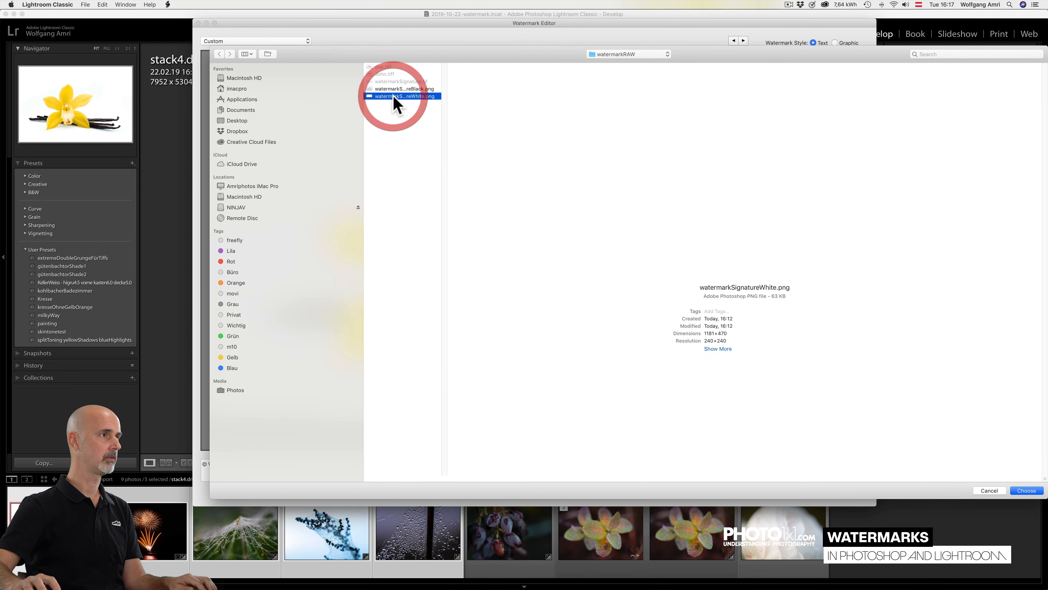
double_click(394, 97)
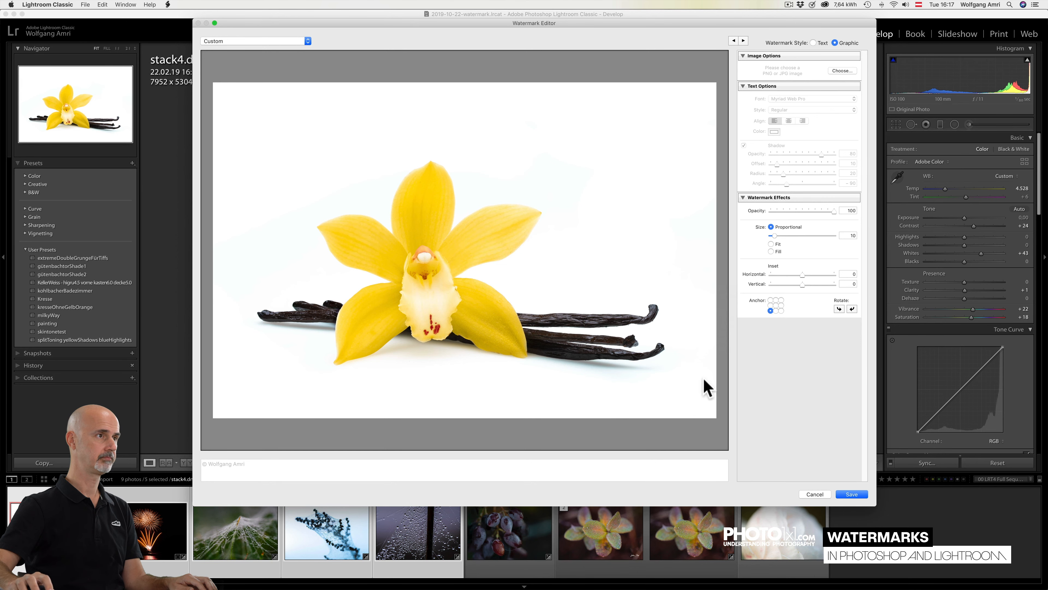
- Preview the white watermark on the fireworks photo and anchor it at the lower-right corner with horizontal and vertical insets of 1
click(744, 40)
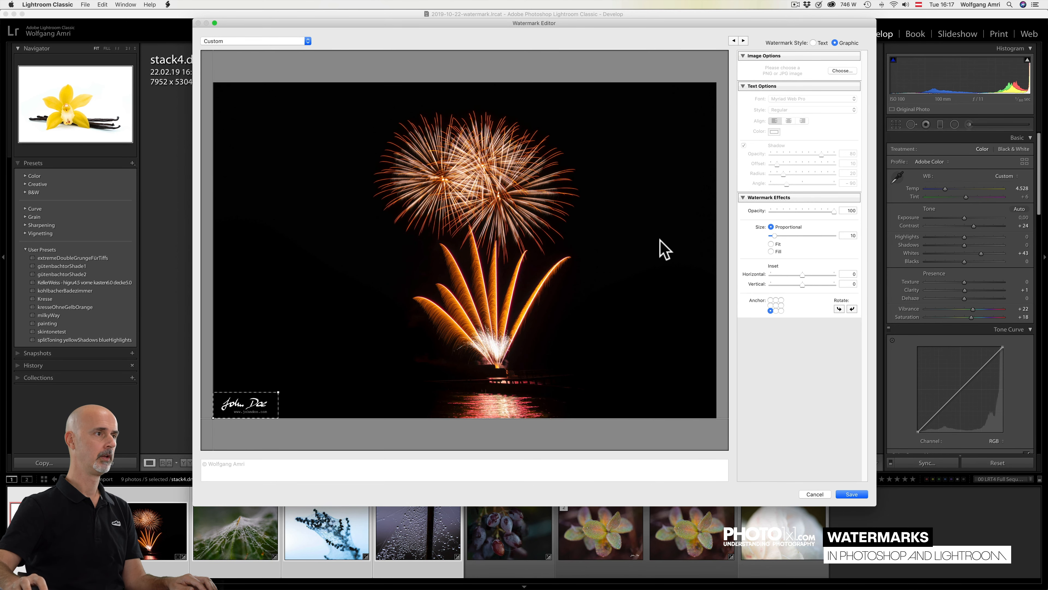
click(782, 310)
drag(802, 284, 806, 274)
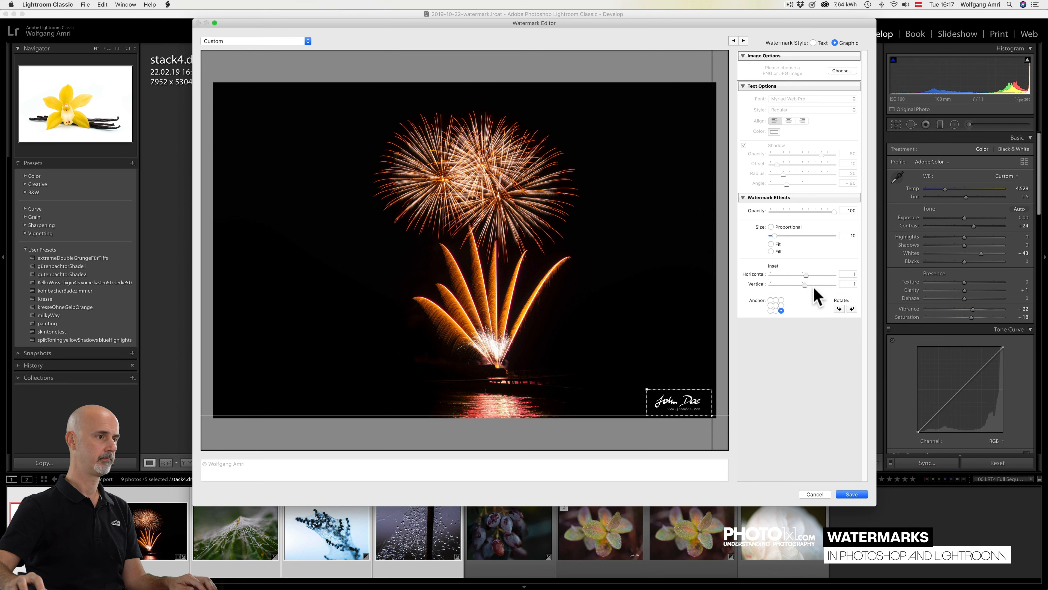
- Save the watermark settings as a new preset named watermarkSignatureWhite
click(851, 495)
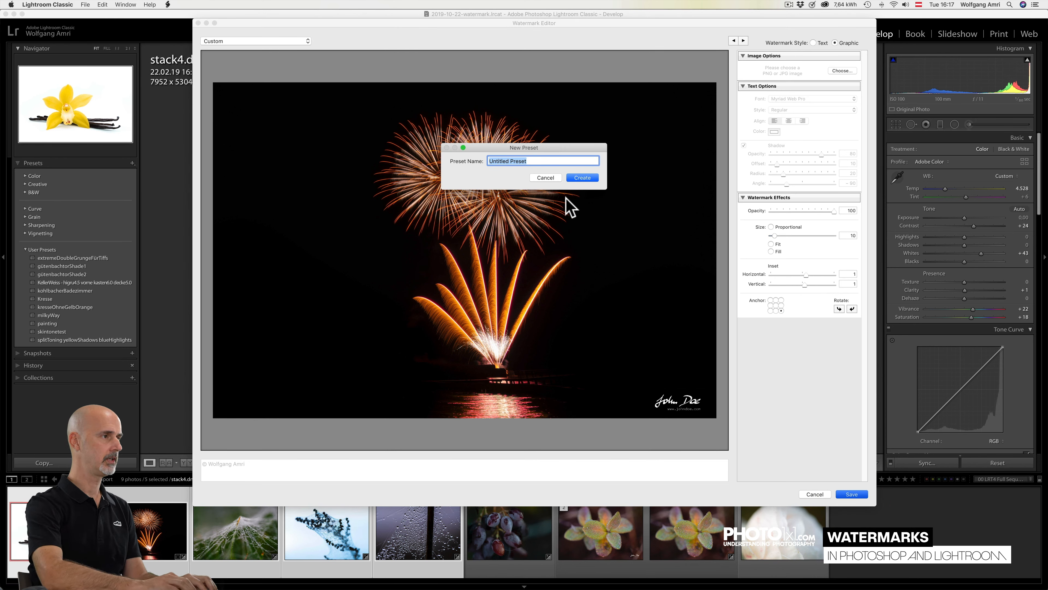
text(waterma)
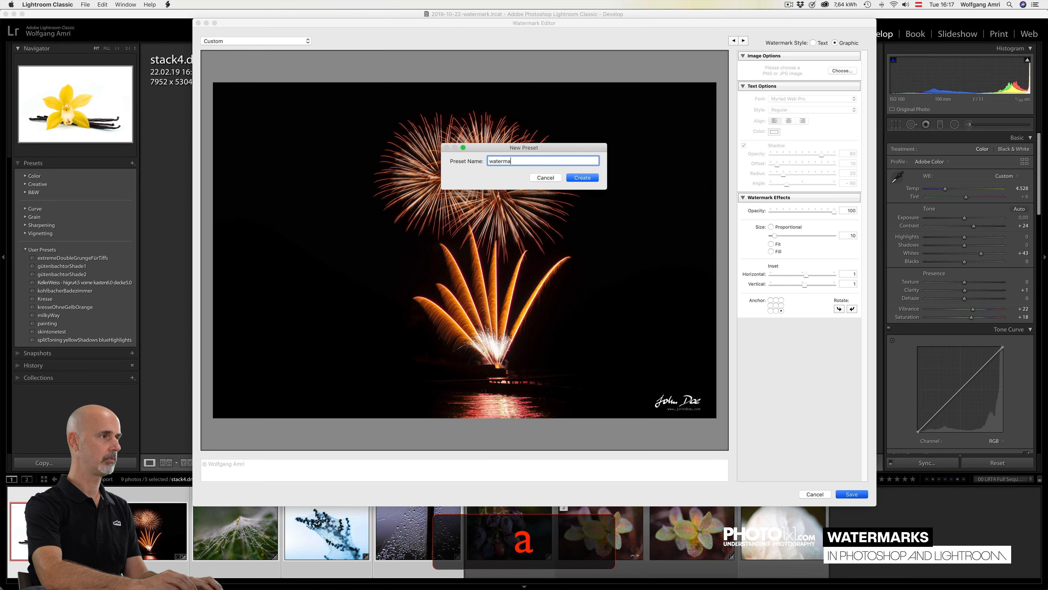
text(rkSignatureWhite)
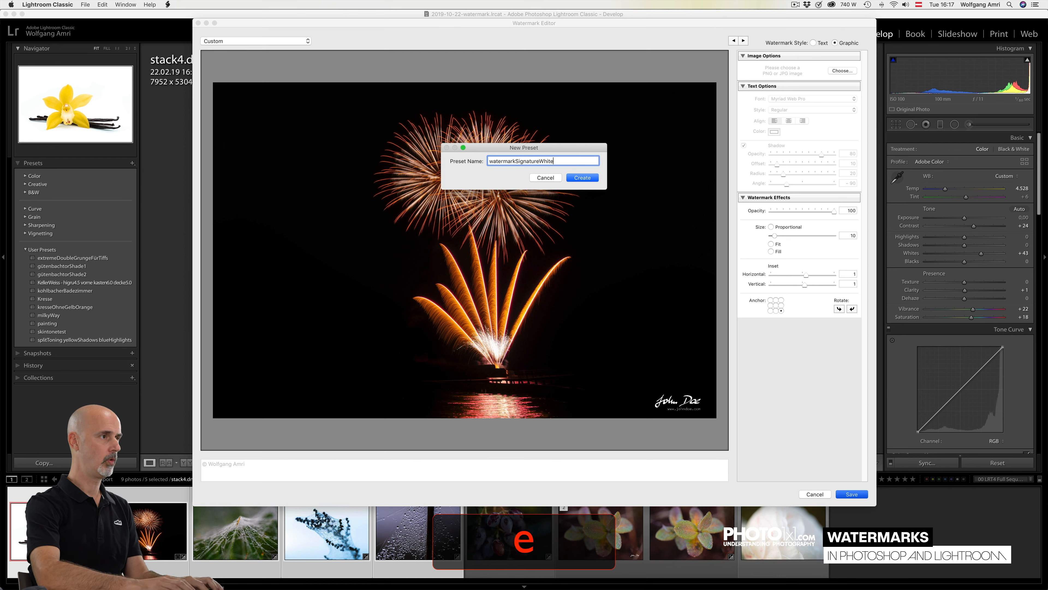
key(Return)
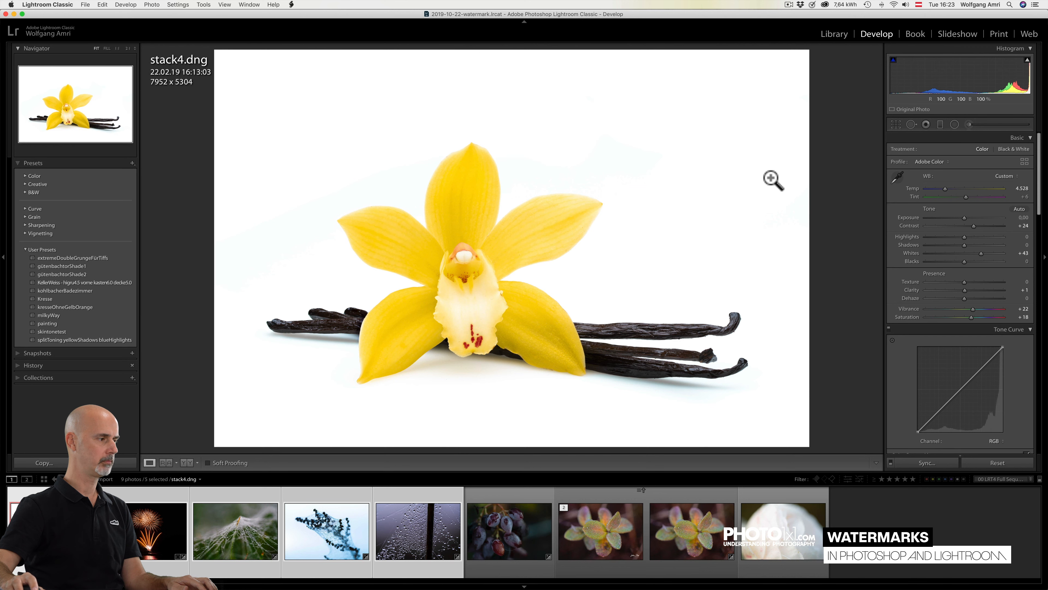
- Look through the bright and dark photos, and select the white rose together with the yellow orchid photo
click(770, 544)
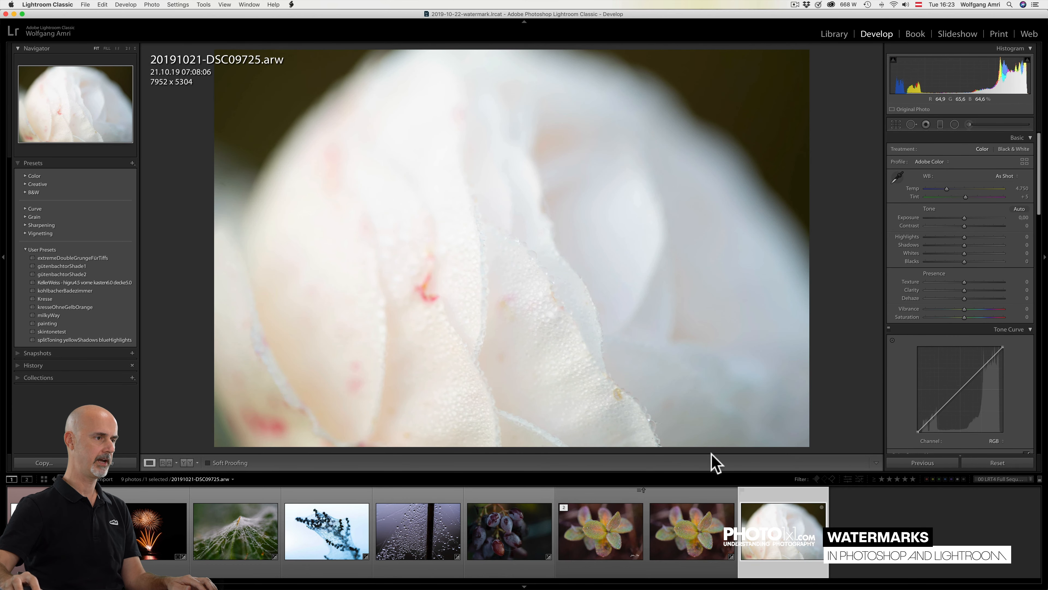
click(18, 565)
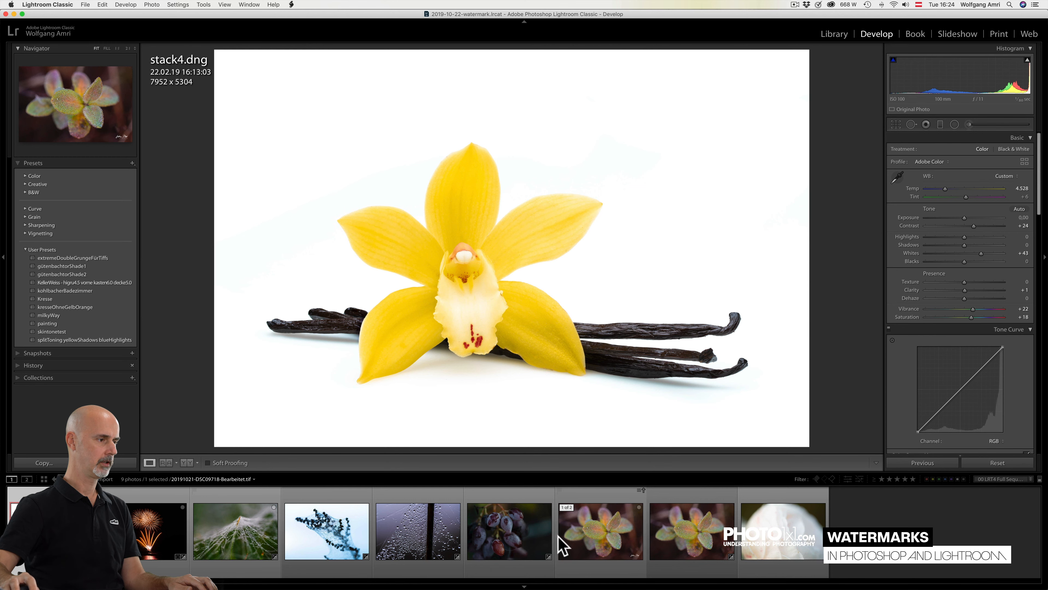
click(527, 545)
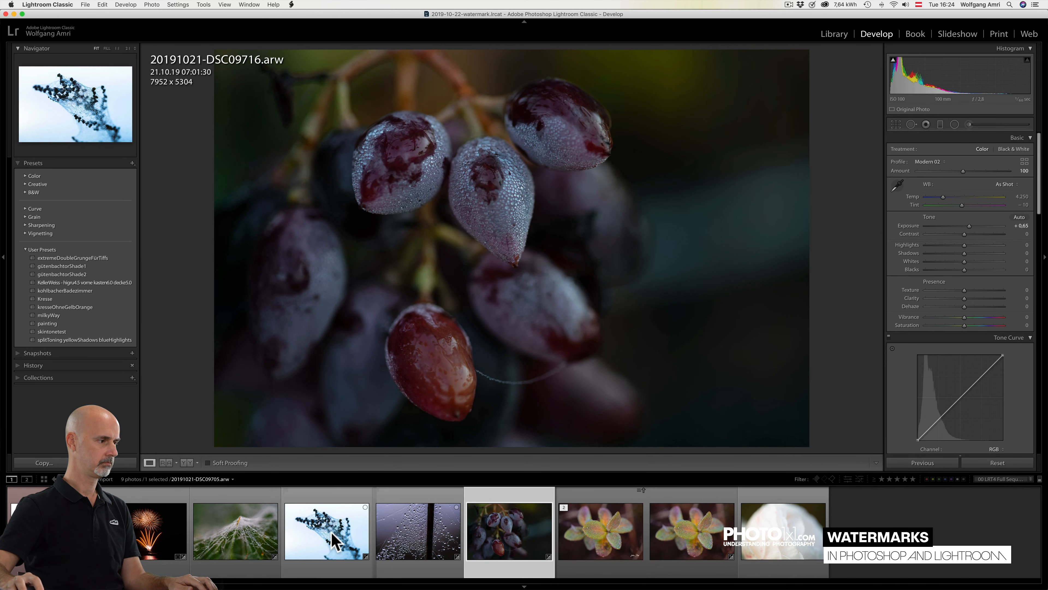
click(433, 545)
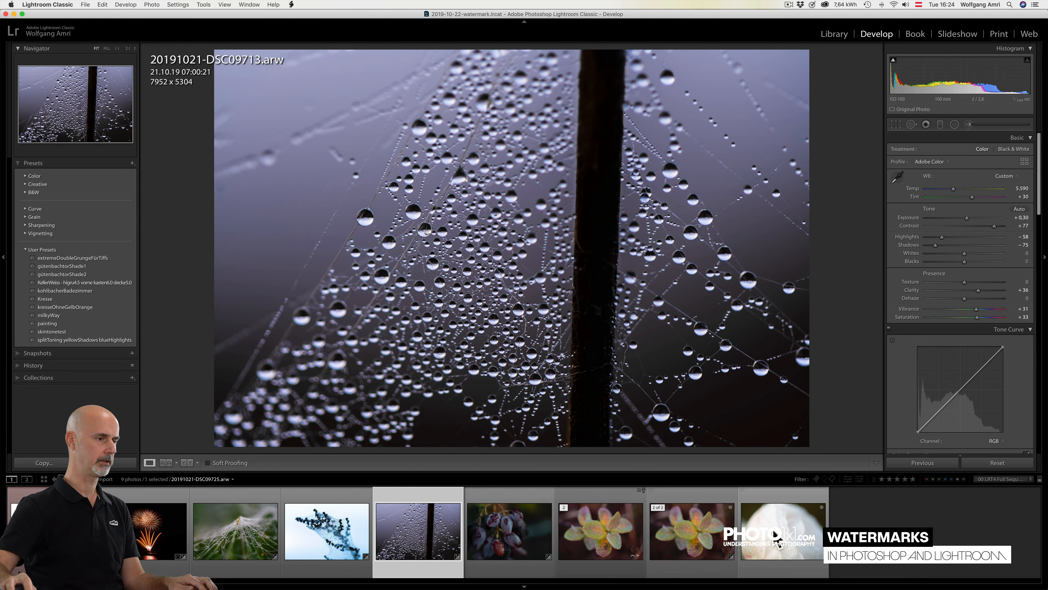
click(796, 532)
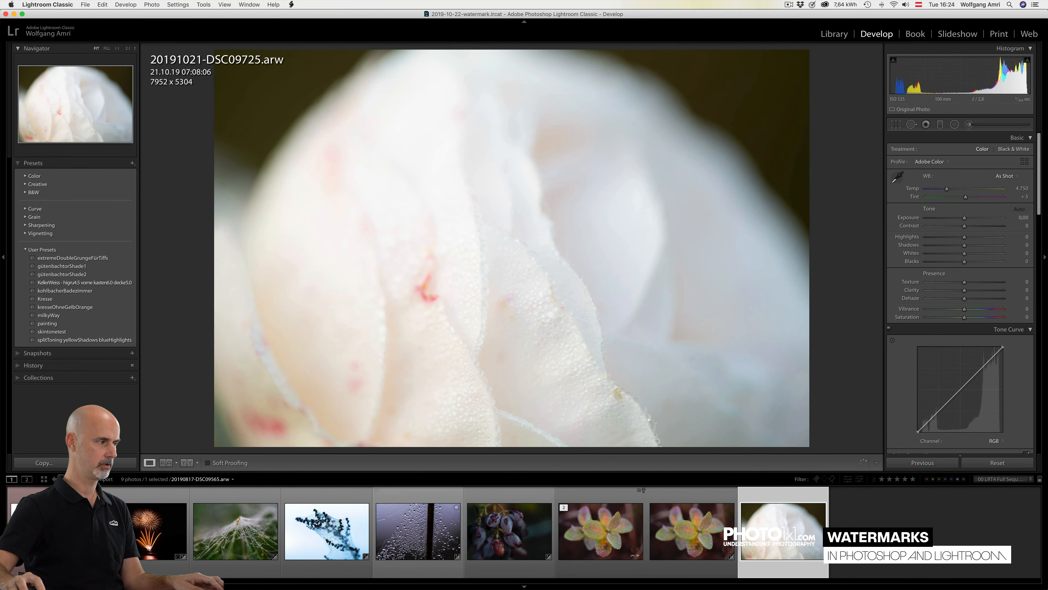
super+click(58, 535)
- Export the two selected bright photos as JPEGs with the watermarkSignatureBlack watermark
right_click(78, 516)
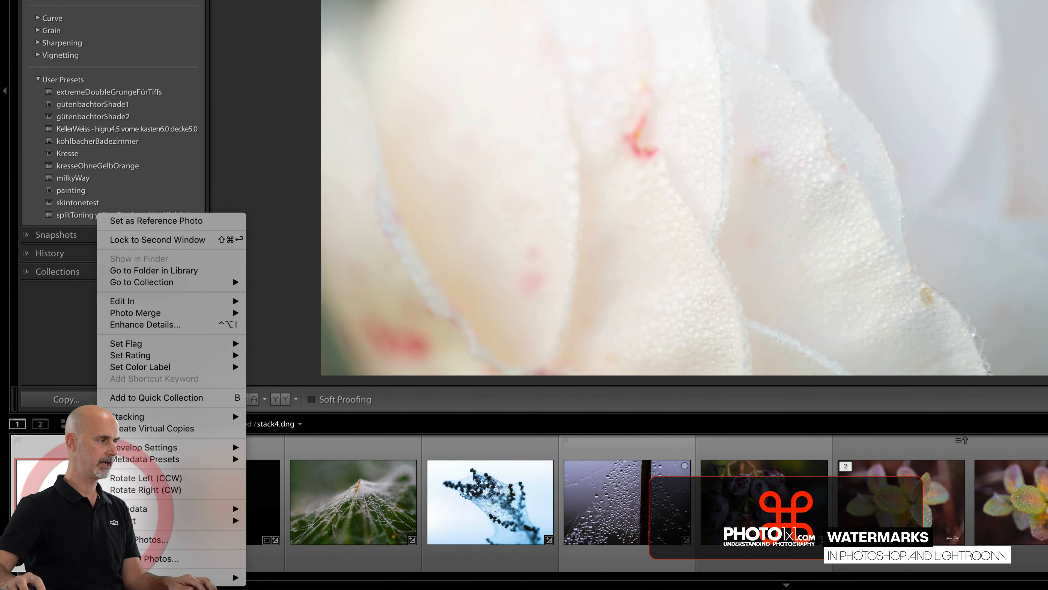
mouse_move(133, 522)
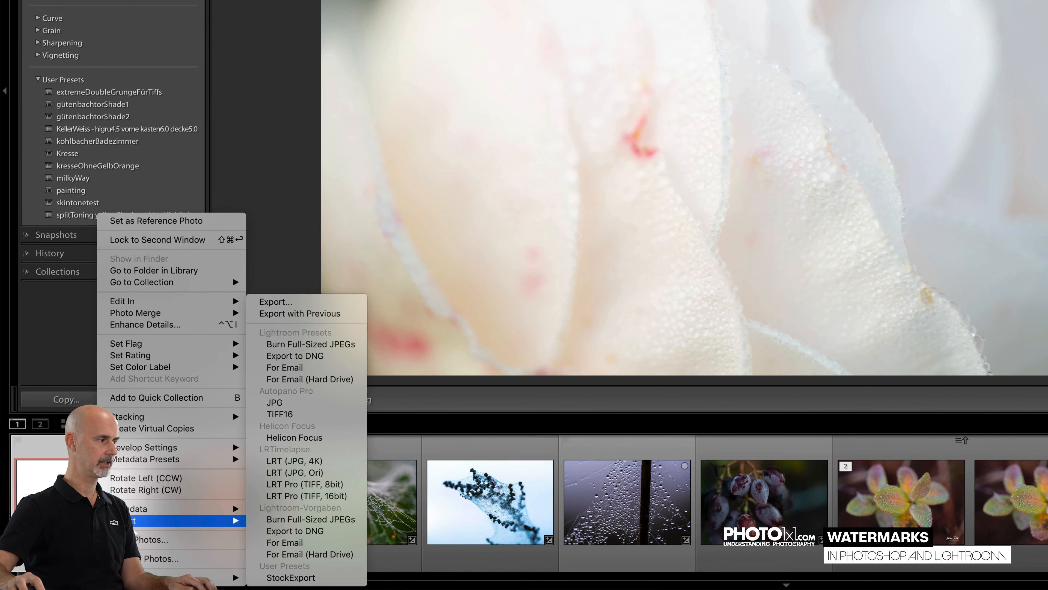
click(284, 302)
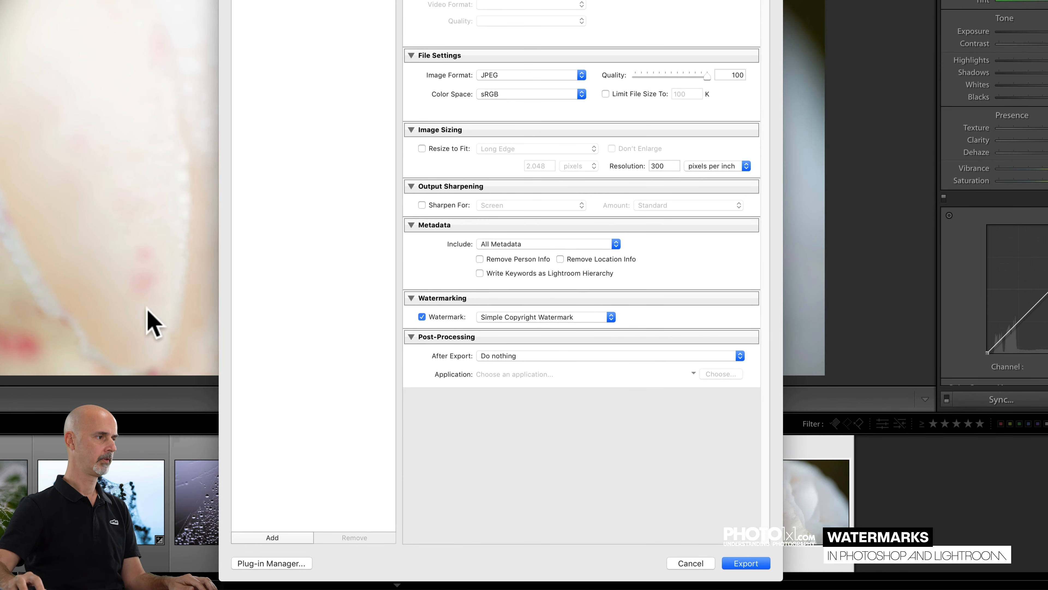
click(421, 317)
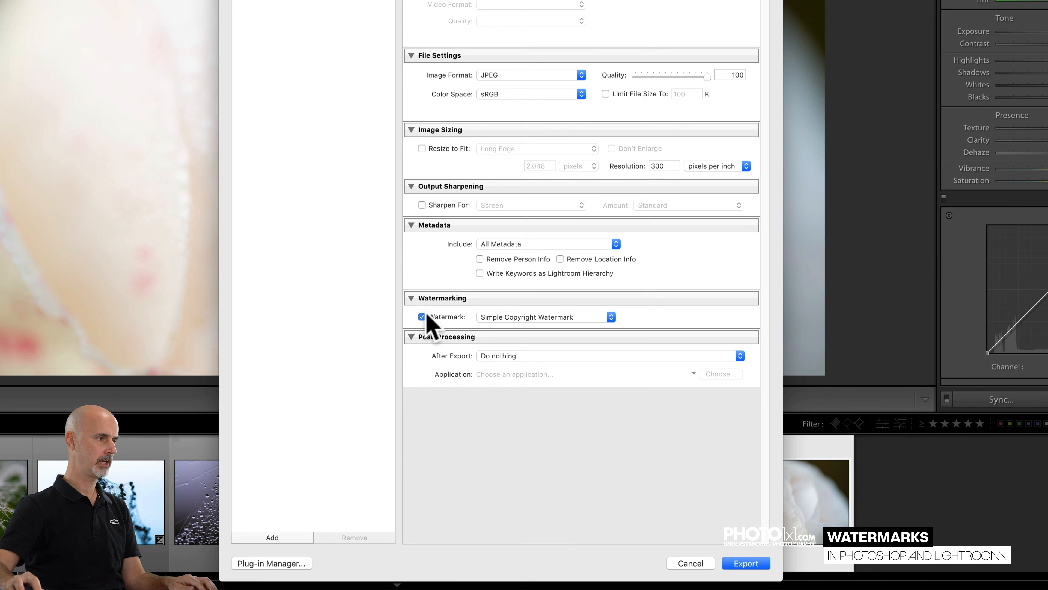
click(519, 316)
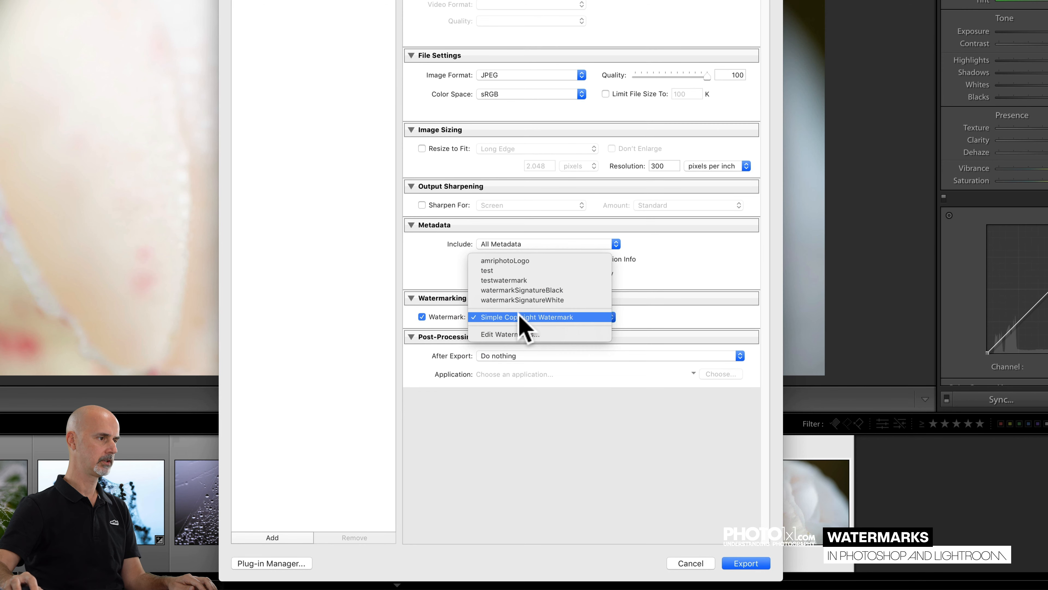
click(520, 290)
click(749, 563)
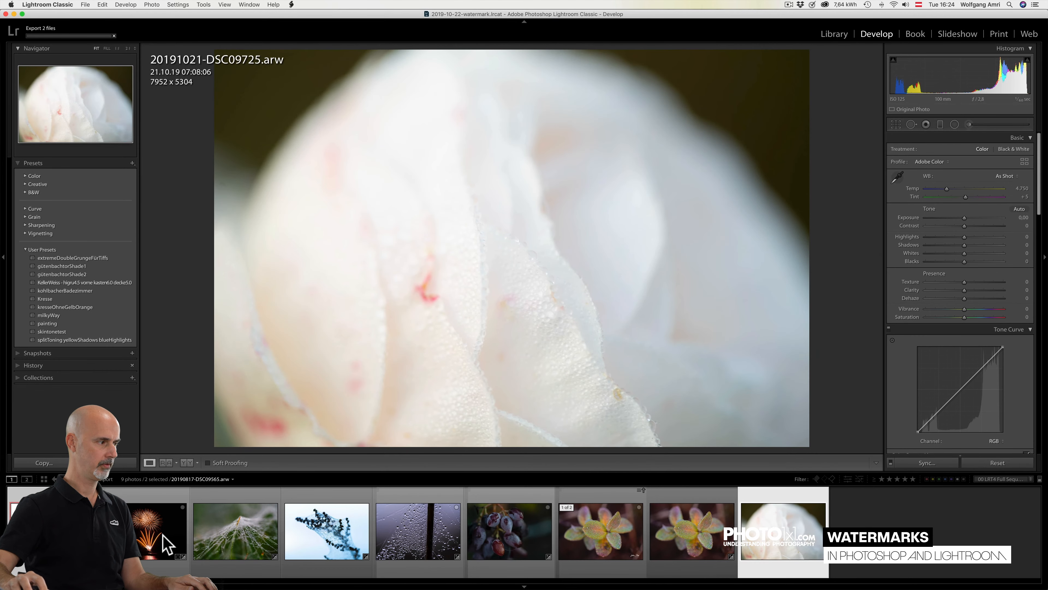
- Select the five photos from the fireworks through the grapes and export them with the watermarkSignatureWhite watermark
click(165, 541)
shift+click(501, 540)
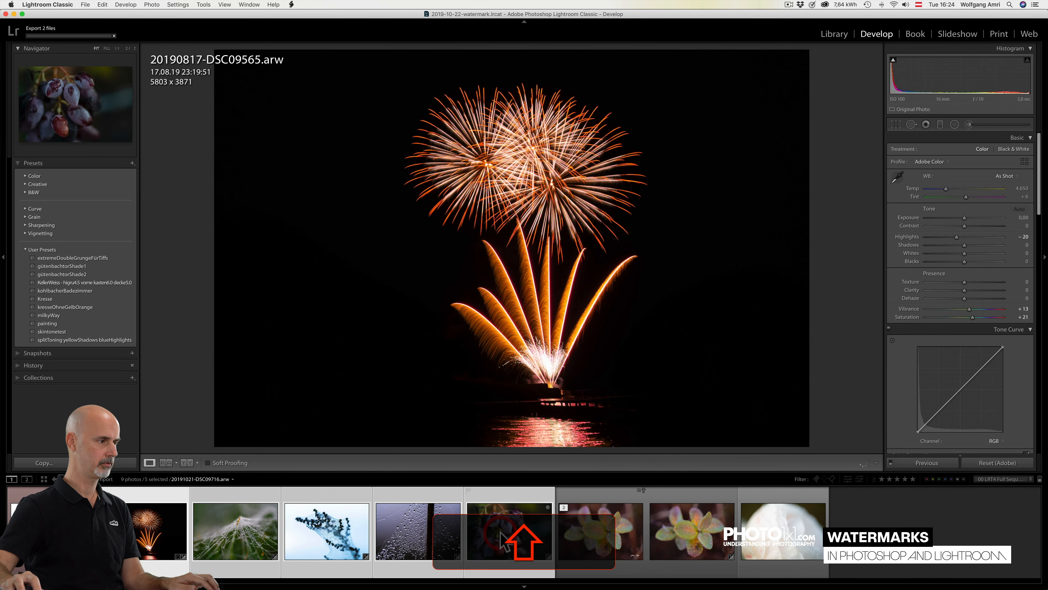
right_click(502, 540)
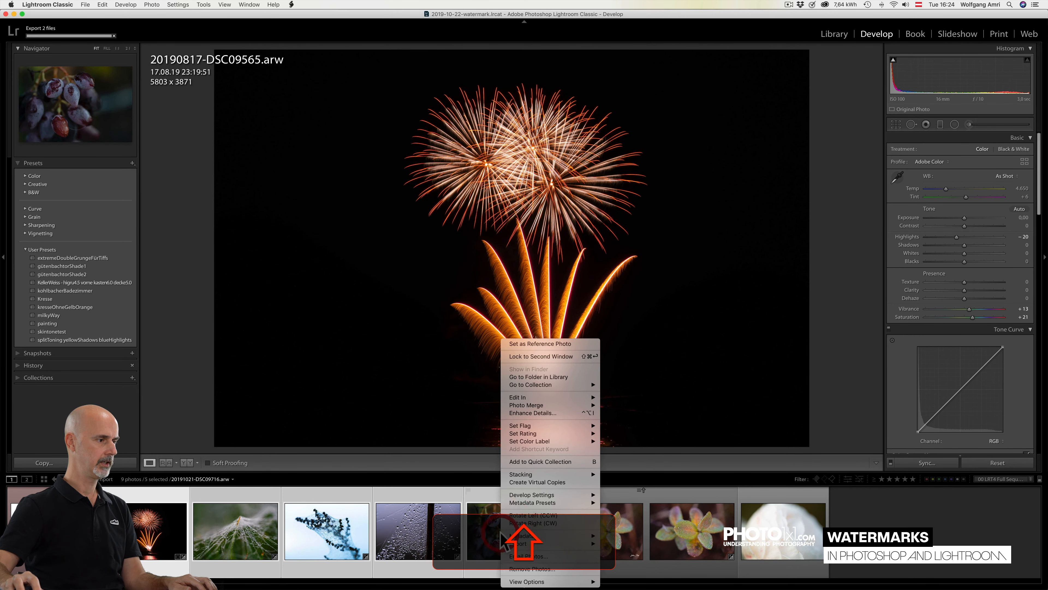
mouse_move(521, 545)
click(623, 398)
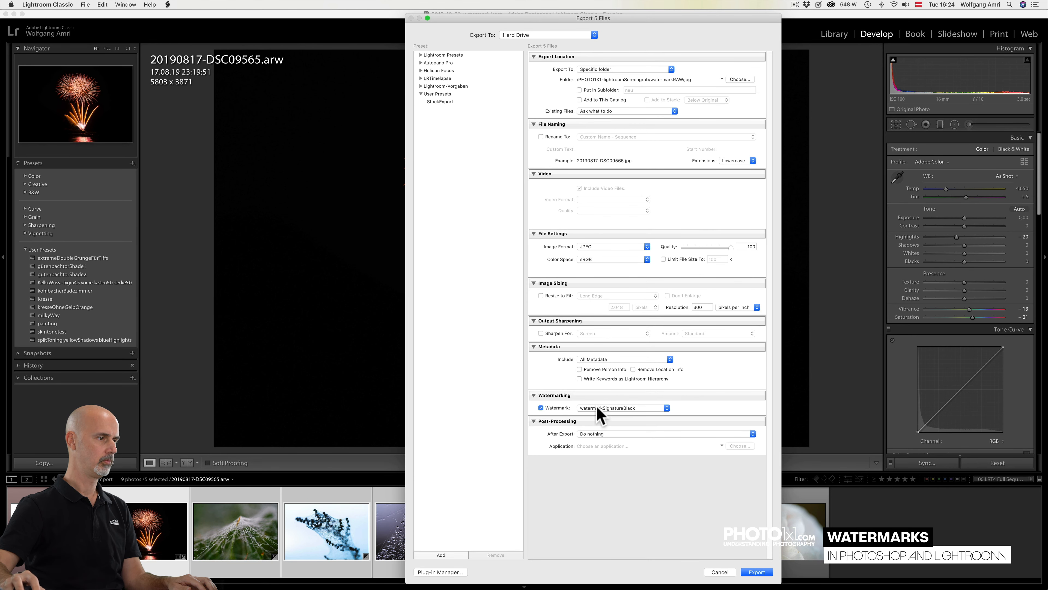
click(599, 408)
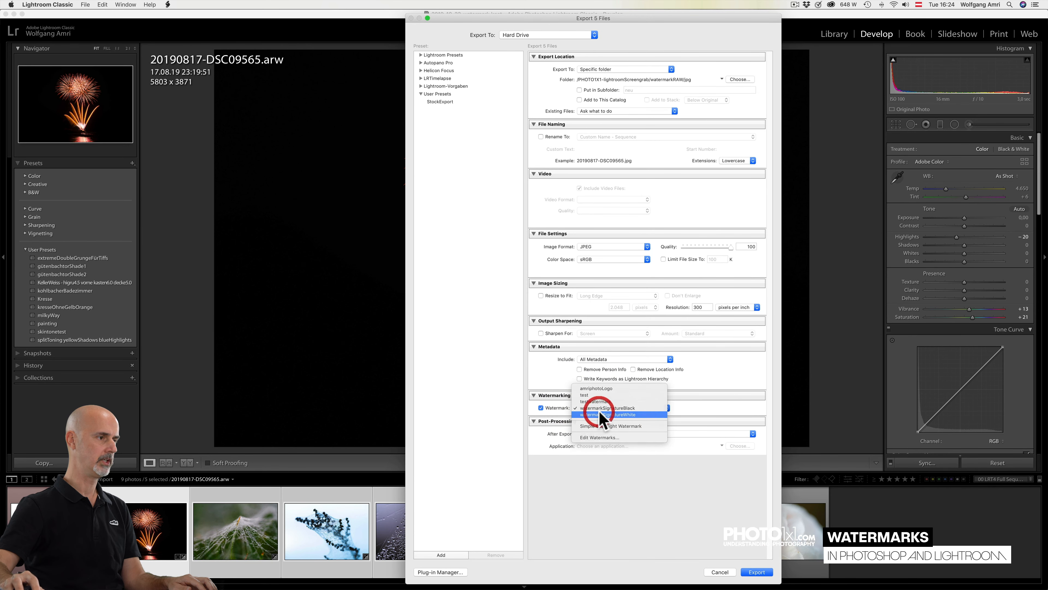
click(602, 414)
click(752, 572)
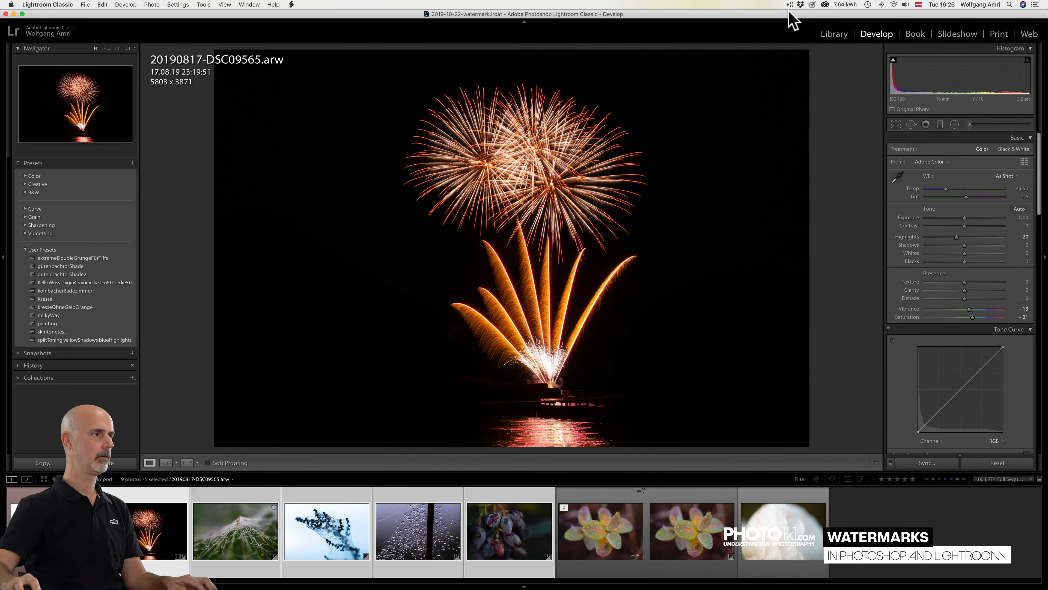
- Switch to Finder and open the exported images in the jpg folder as a full-screen preview
key(ctrl+Up)
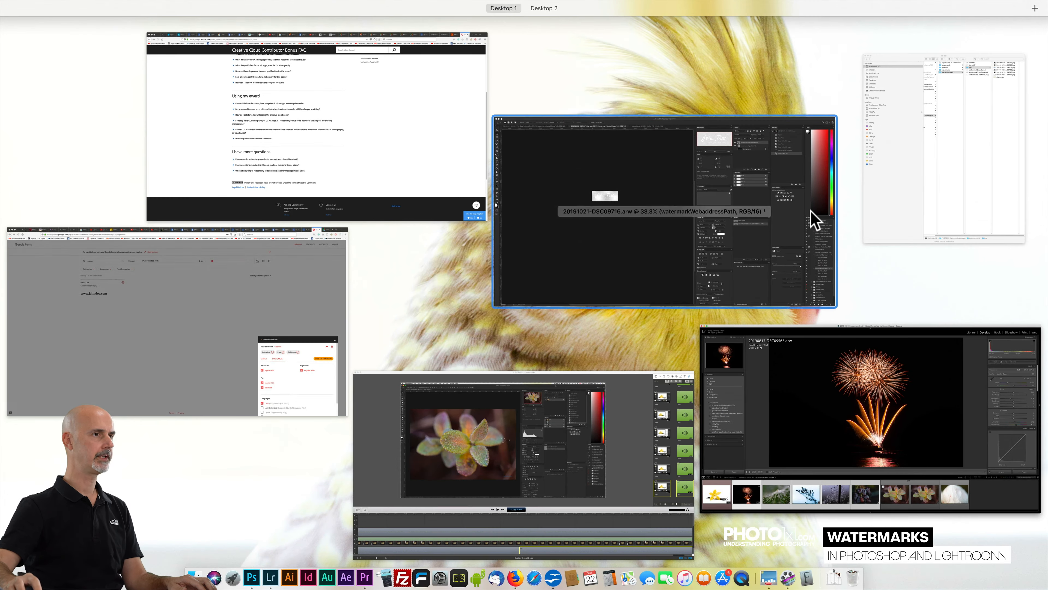
click(970, 136)
drag(761, 122, 744, 33)
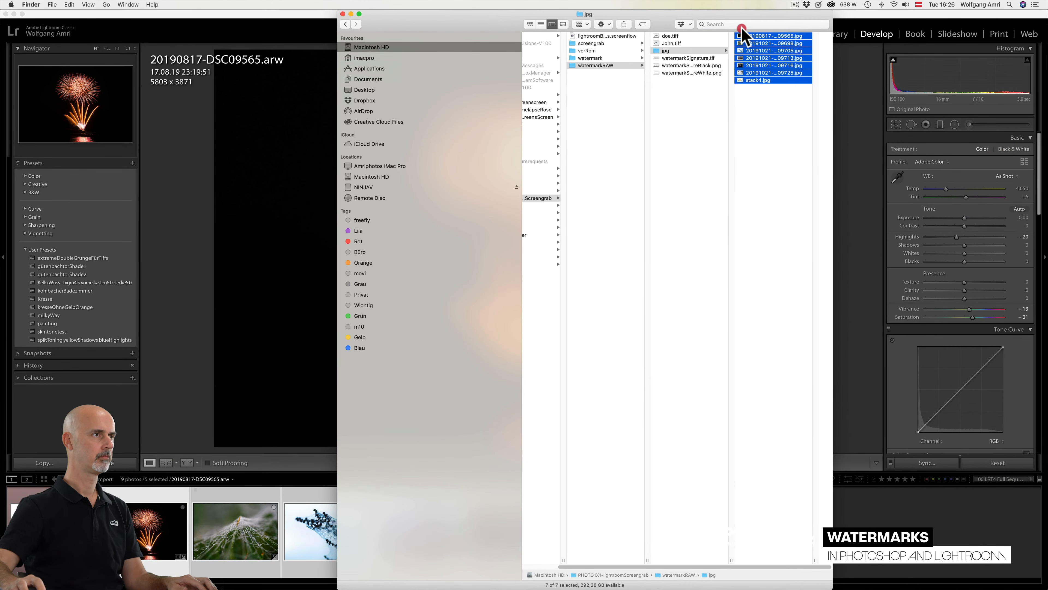
key(space)
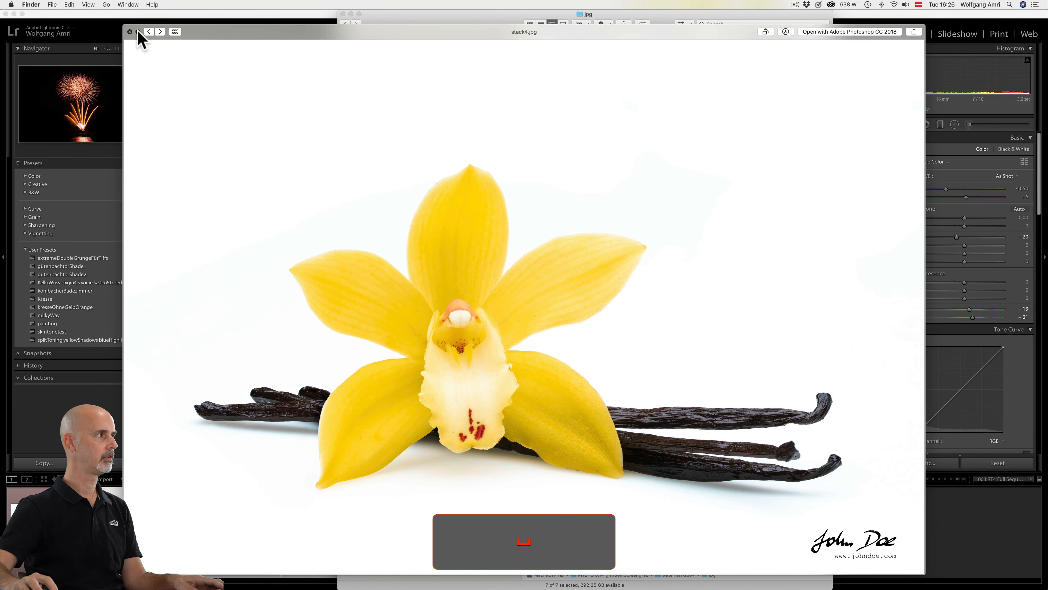
click(138, 32)
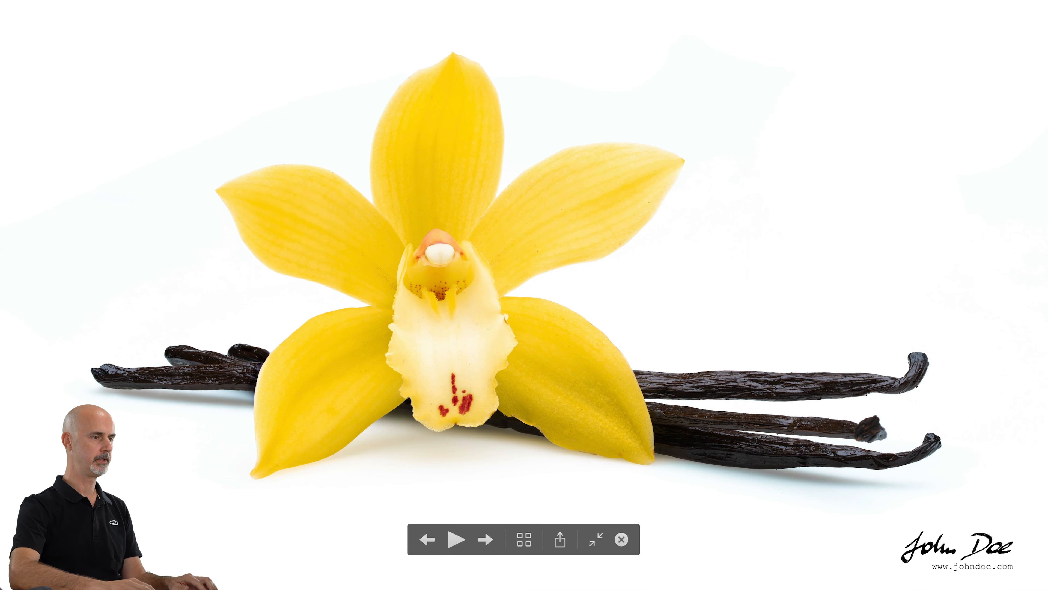
- Go through all the exported images full screen to check the signature watermark on each photo
key(Right)
key(Right)
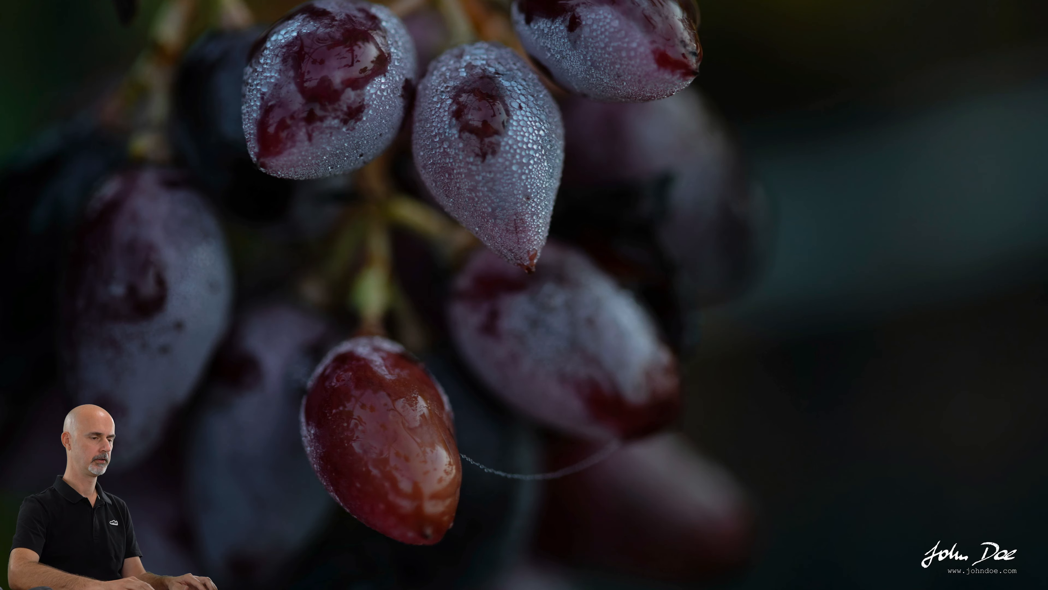
key(Right)
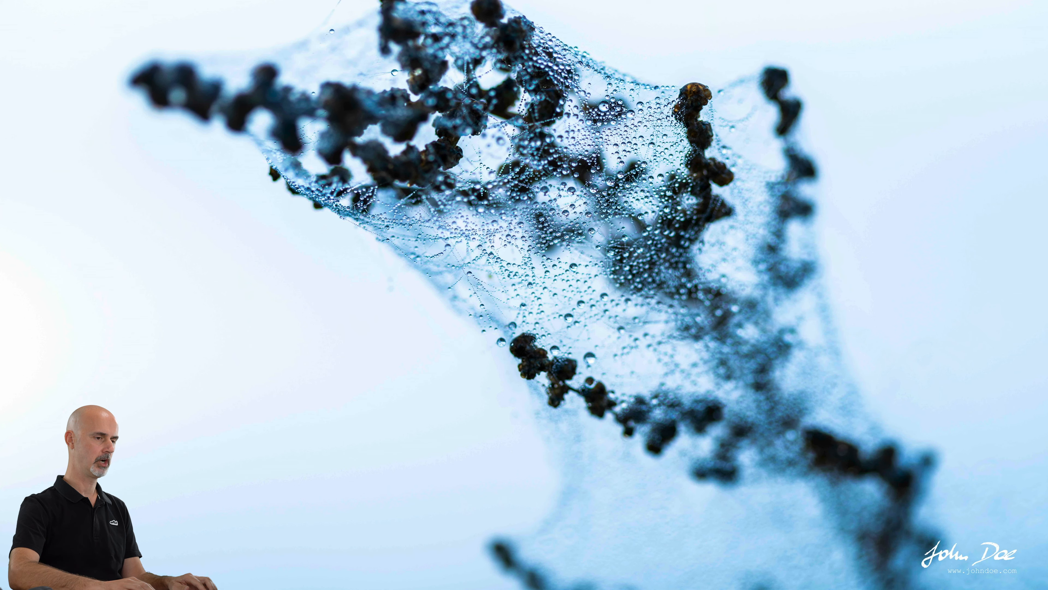
key(Right)
key(Right)
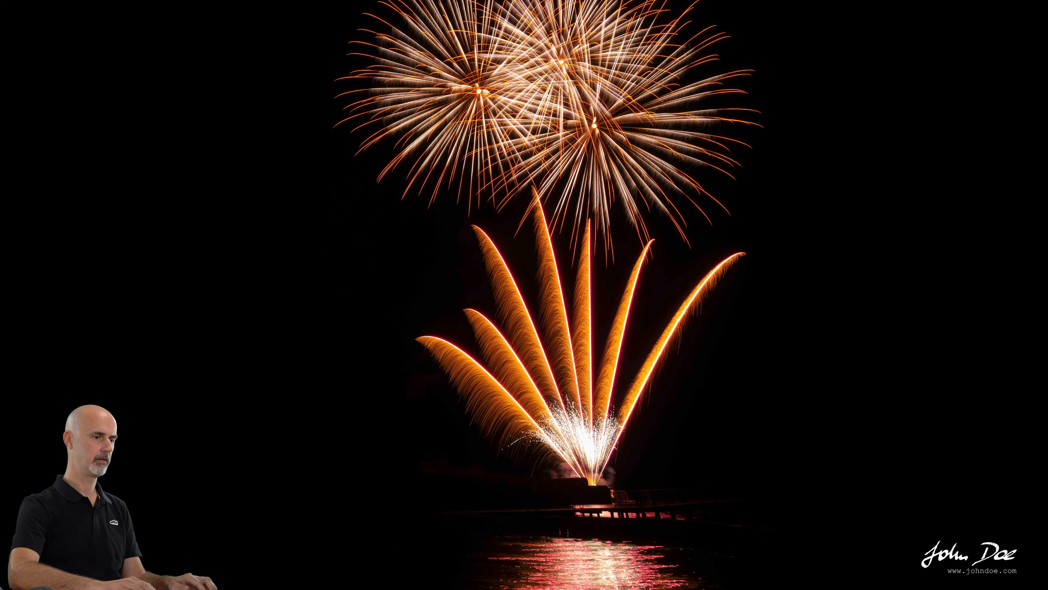
key(Right)
key(Right)
key(Right)
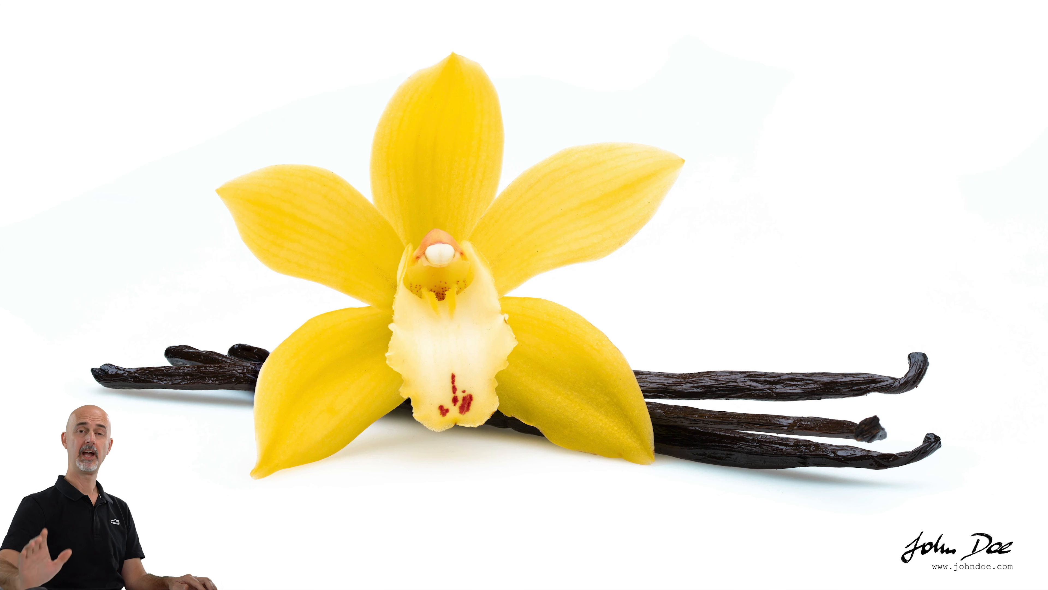